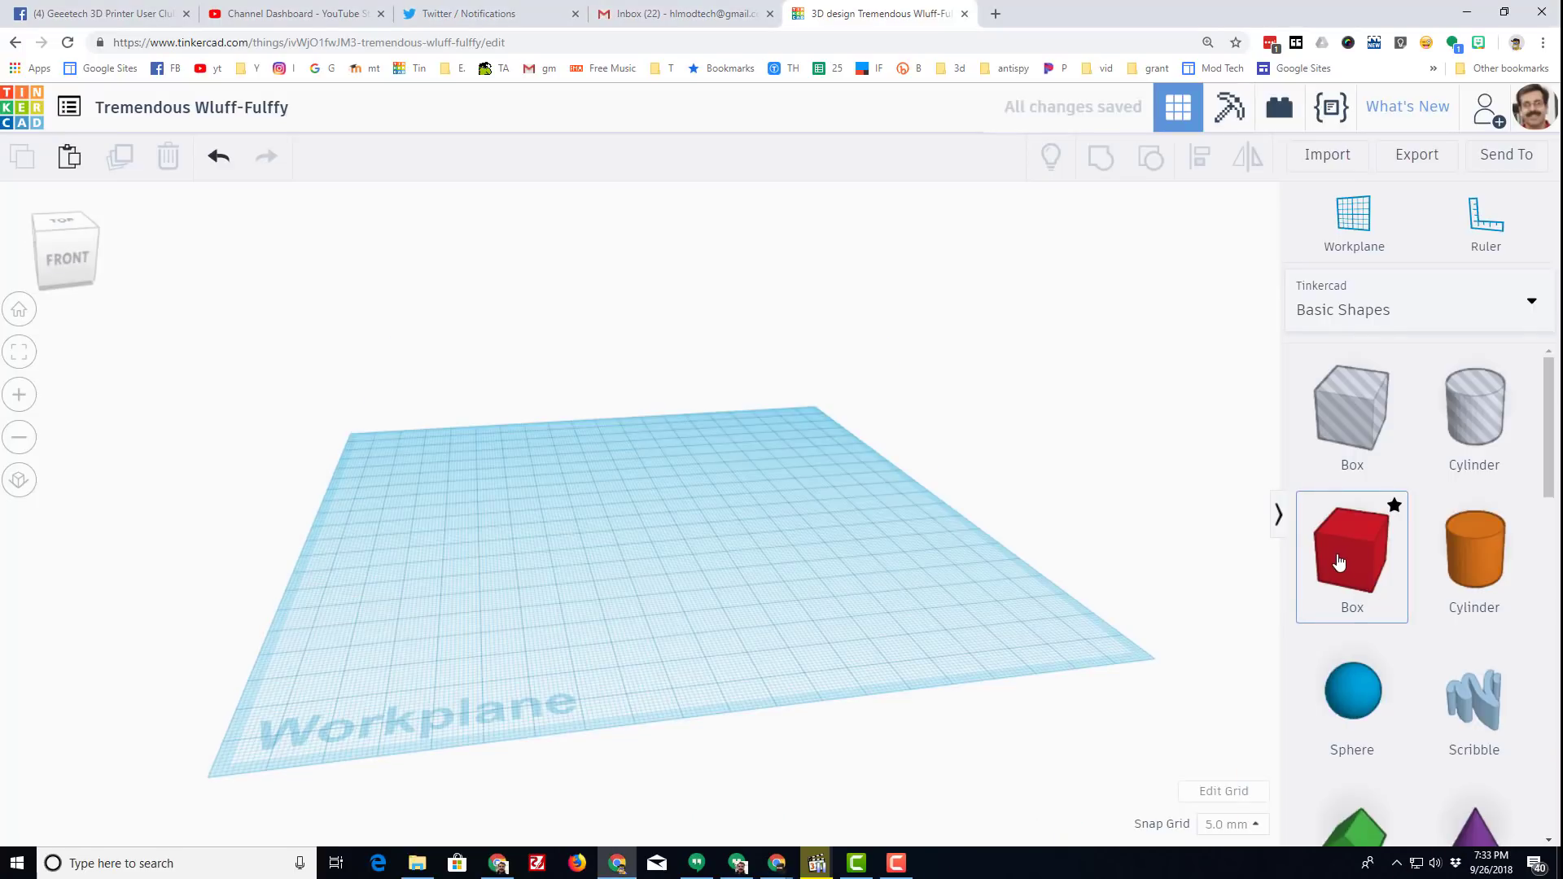
# - Add a box to the workplane and set its footprint to 40 × 40 mm
pyautogui.moveTo(1346, 555); pyautogui.dragTo(614, 549)
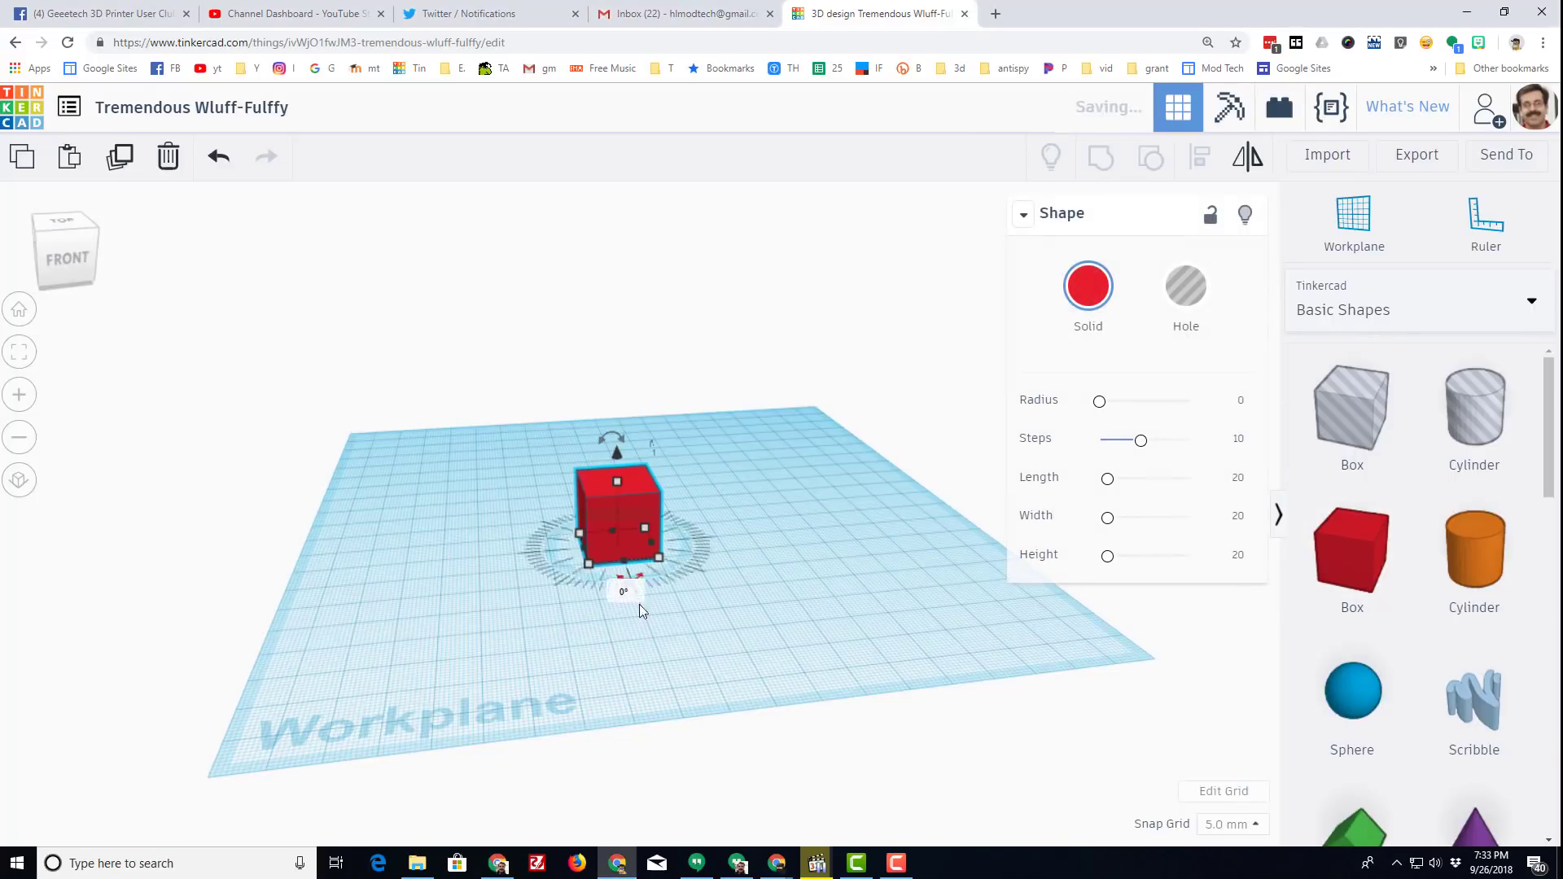
pyautogui.moveTo(589, 563)
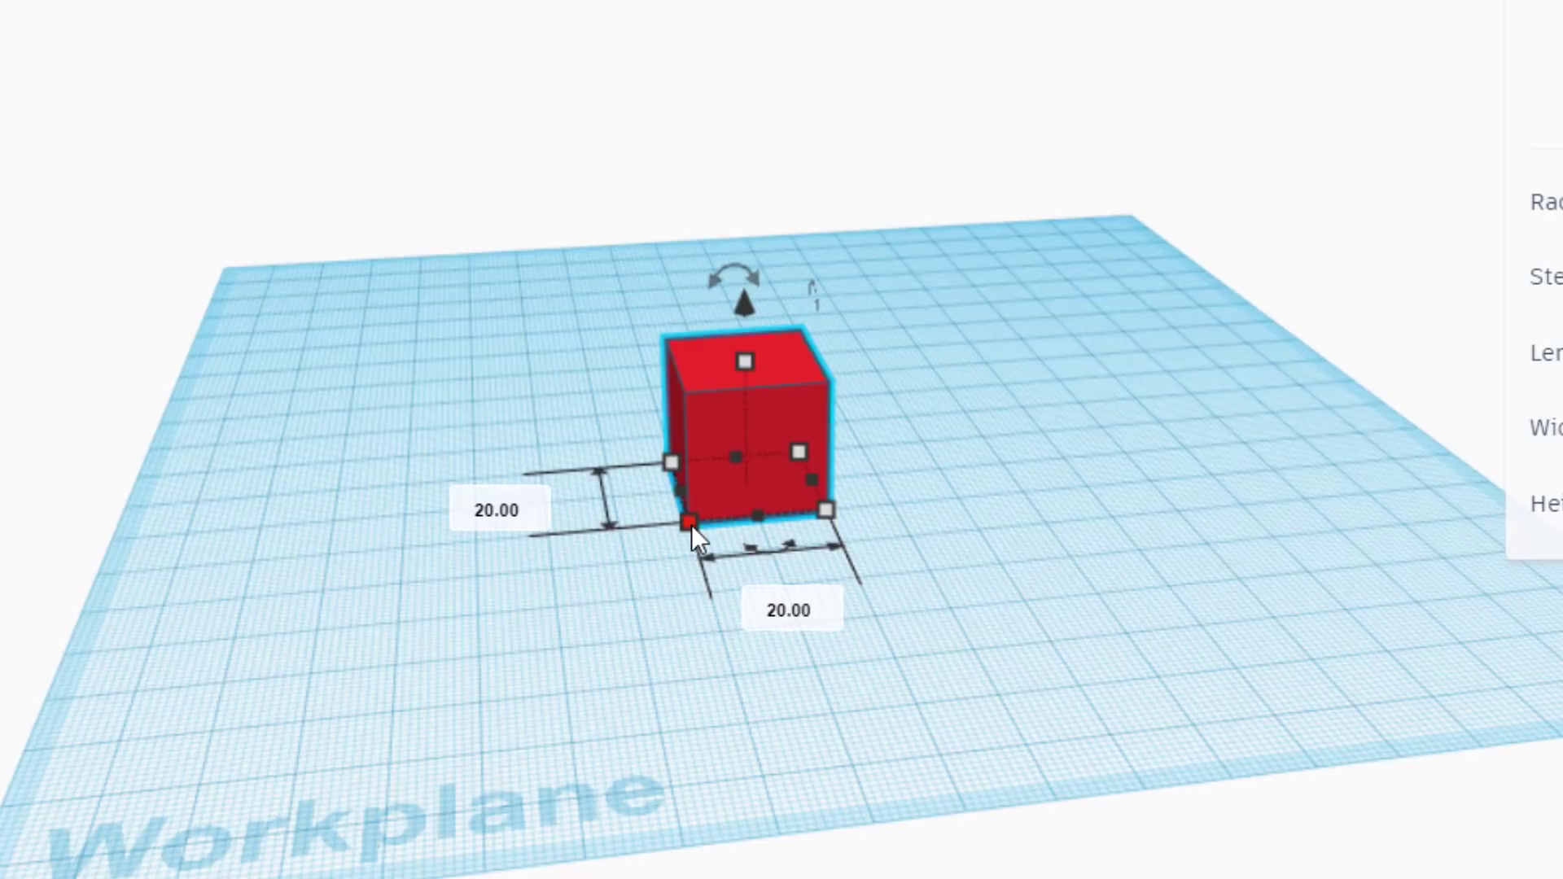
pyautogui.click(512, 517)
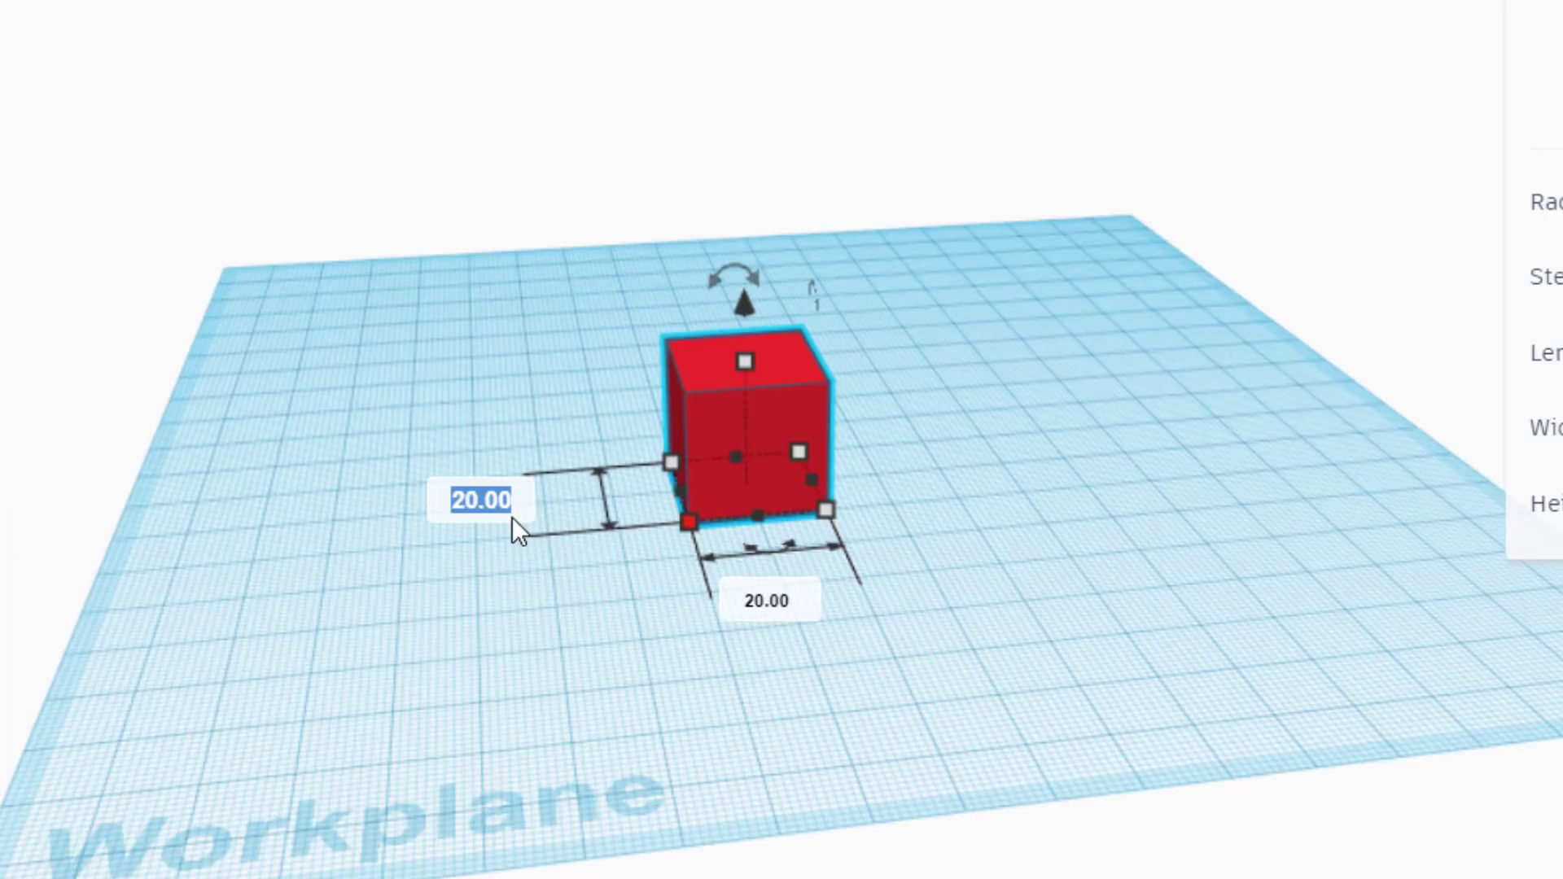
pyautogui.write('40')
pyautogui.press('Return')
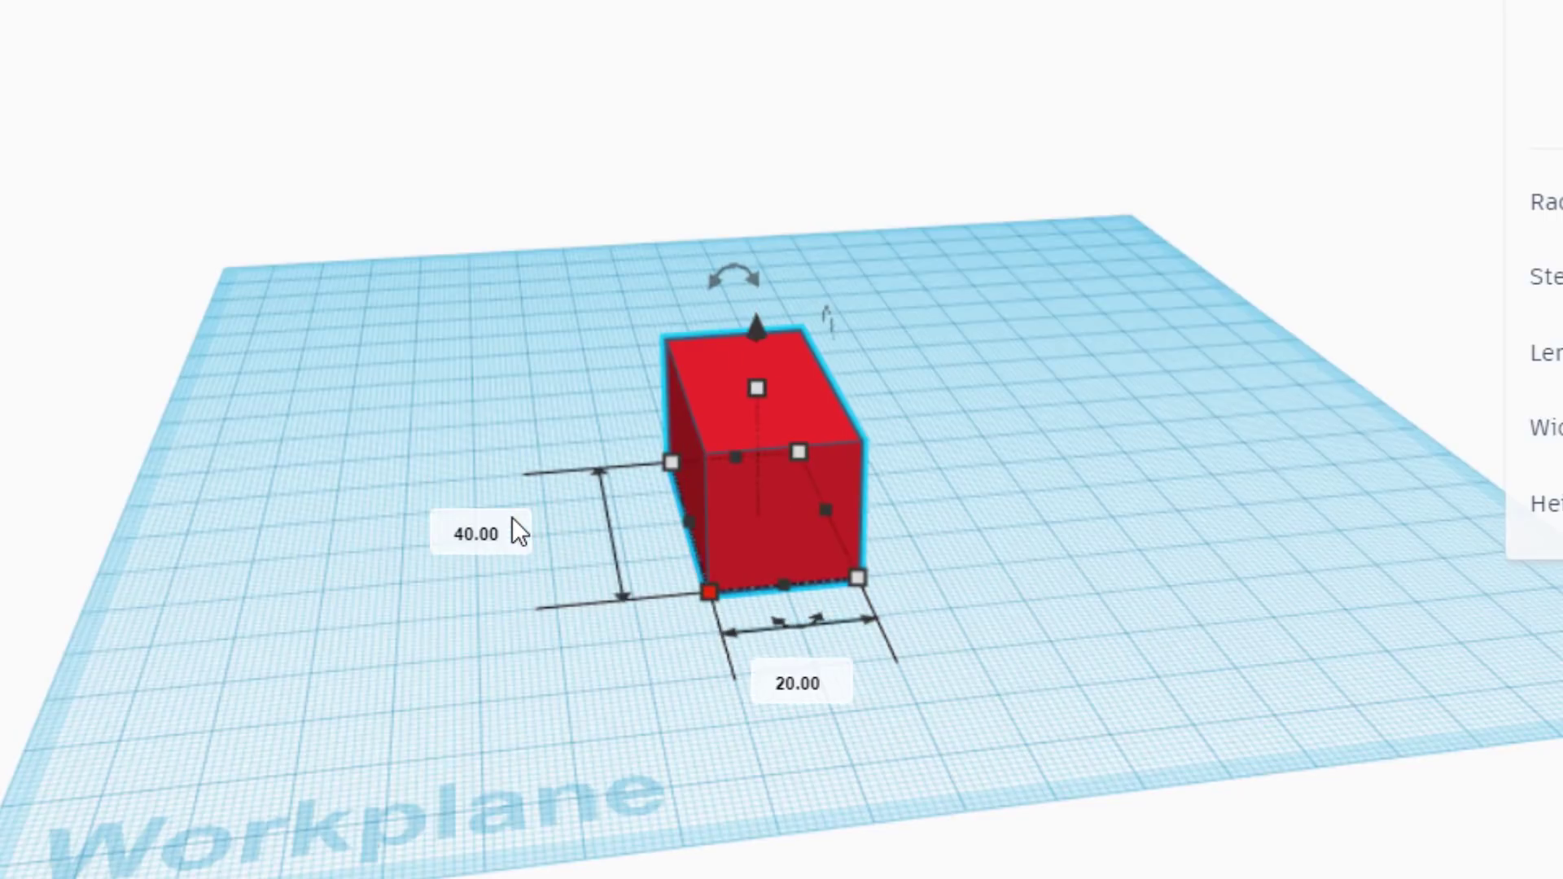
pyautogui.click(802, 701)
pyautogui.write('40')
pyautogui.press('Return')
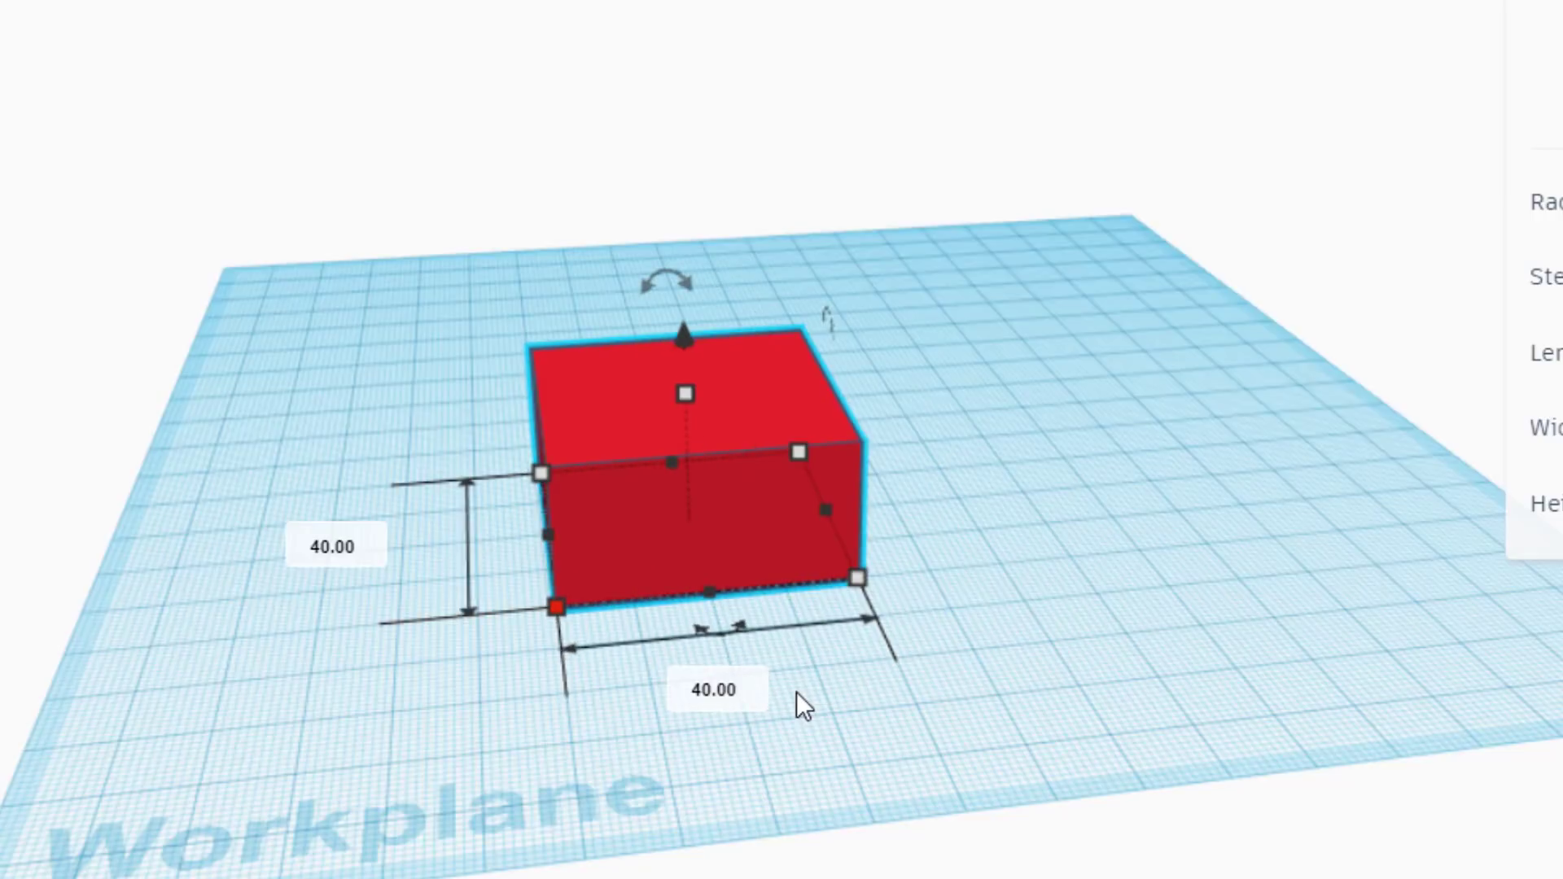
# - Make the box 80 mm tall and colour it blue
pyautogui.moveTo(691, 387)
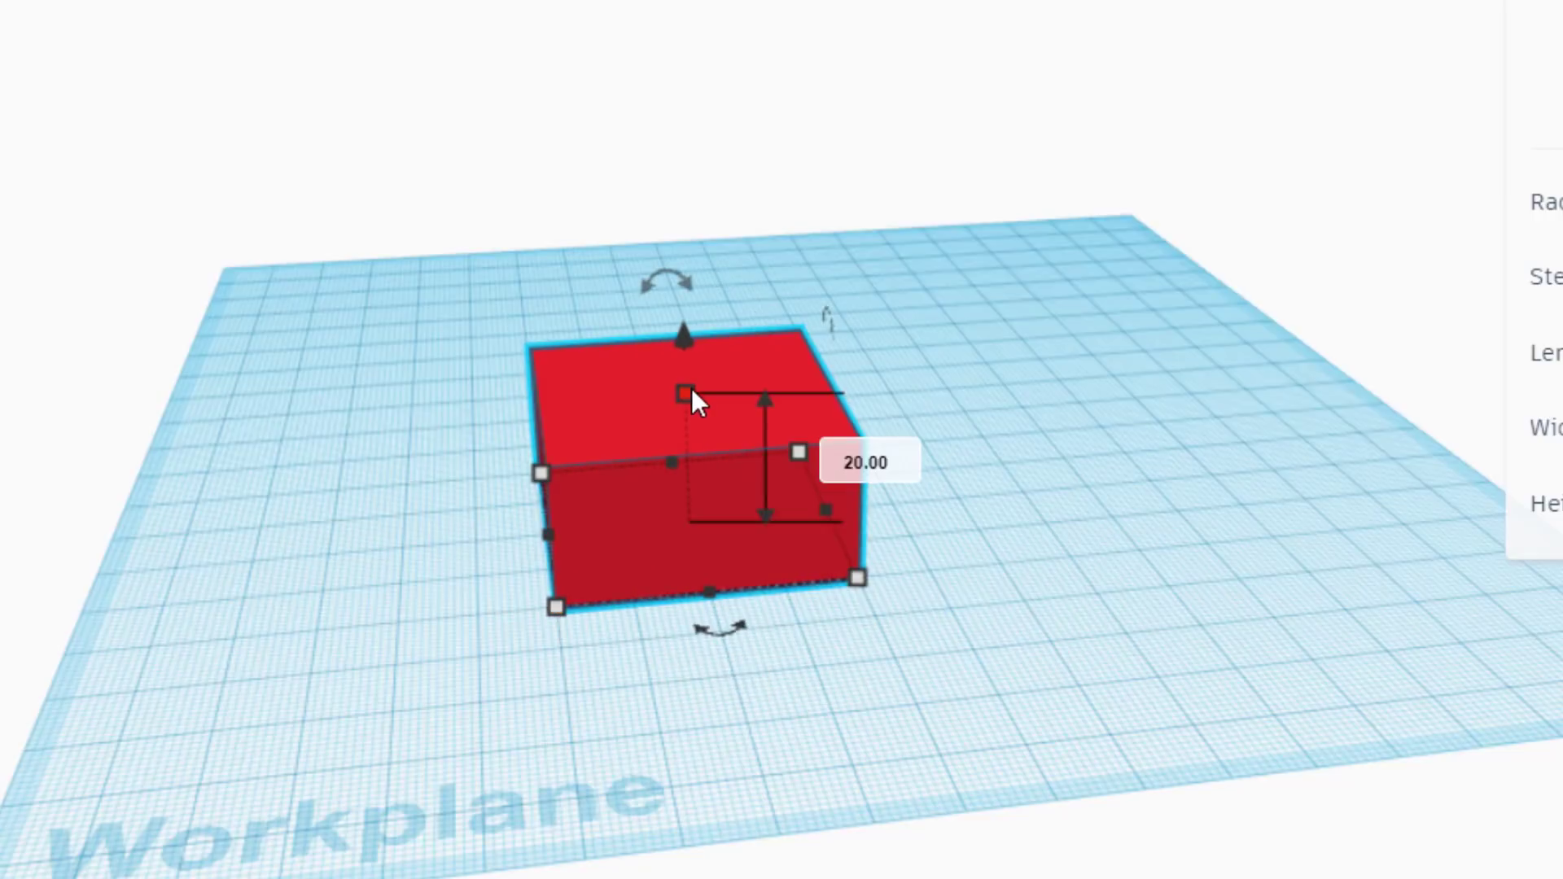
pyautogui.click(847, 472)
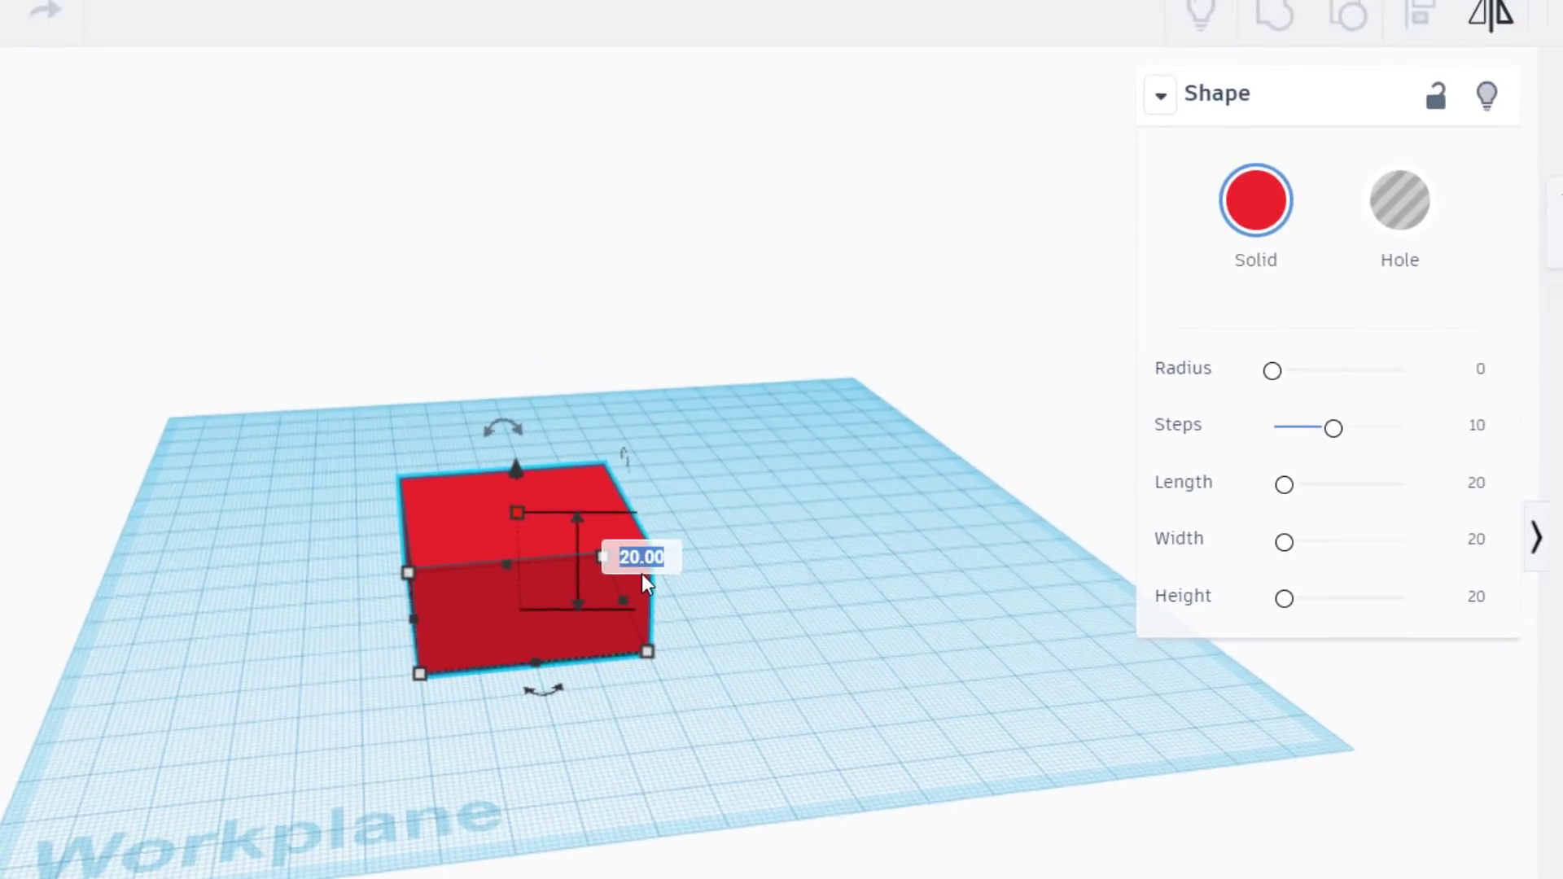
pyautogui.write('80')
pyautogui.press('Return')
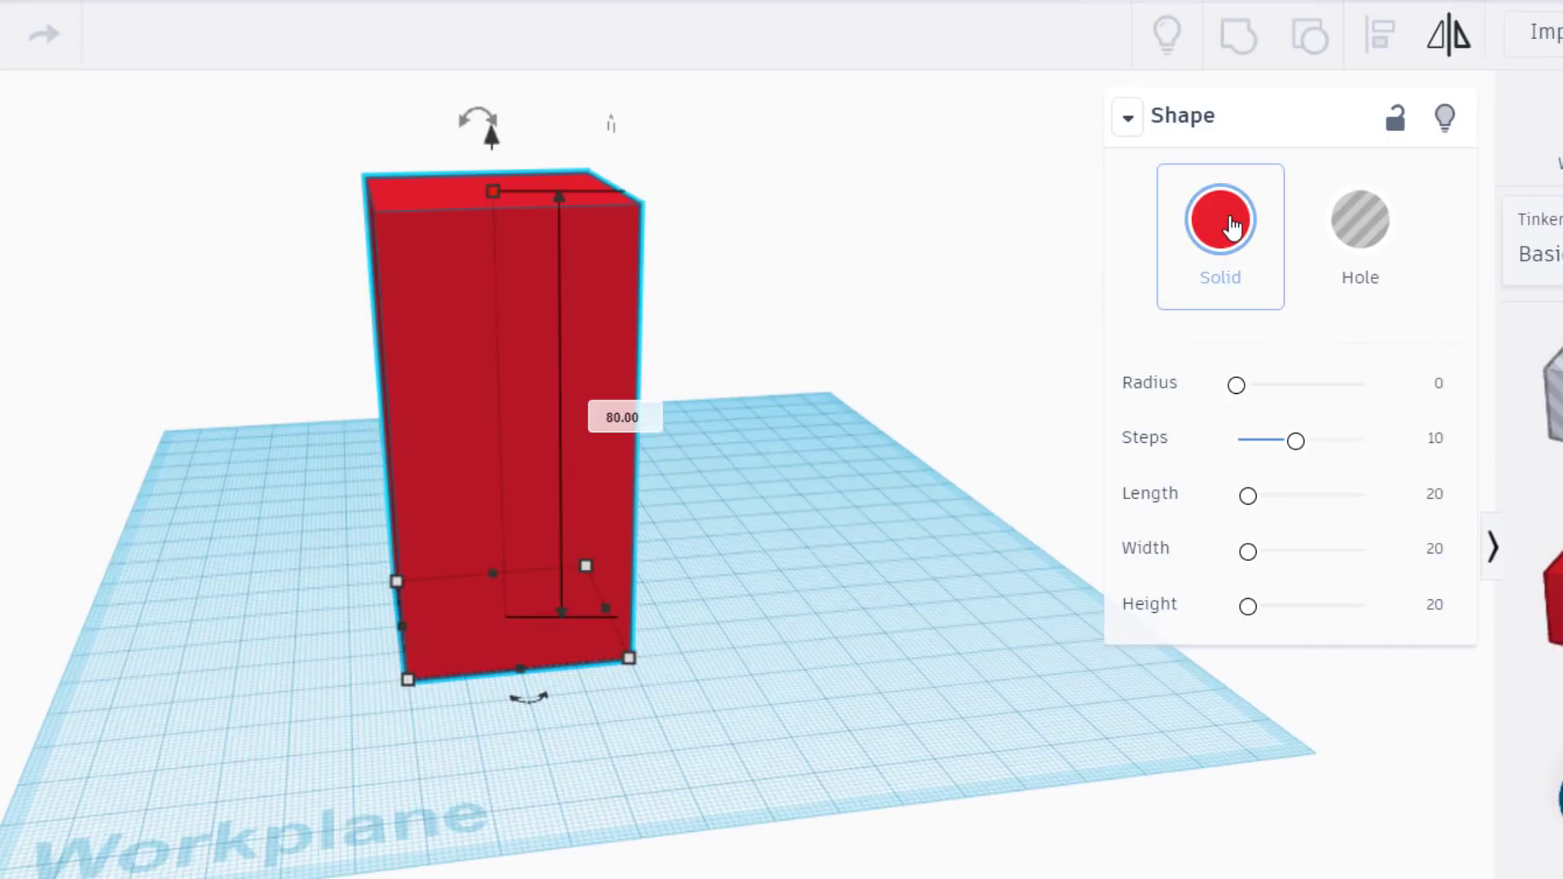
pyautogui.click(1233, 227)
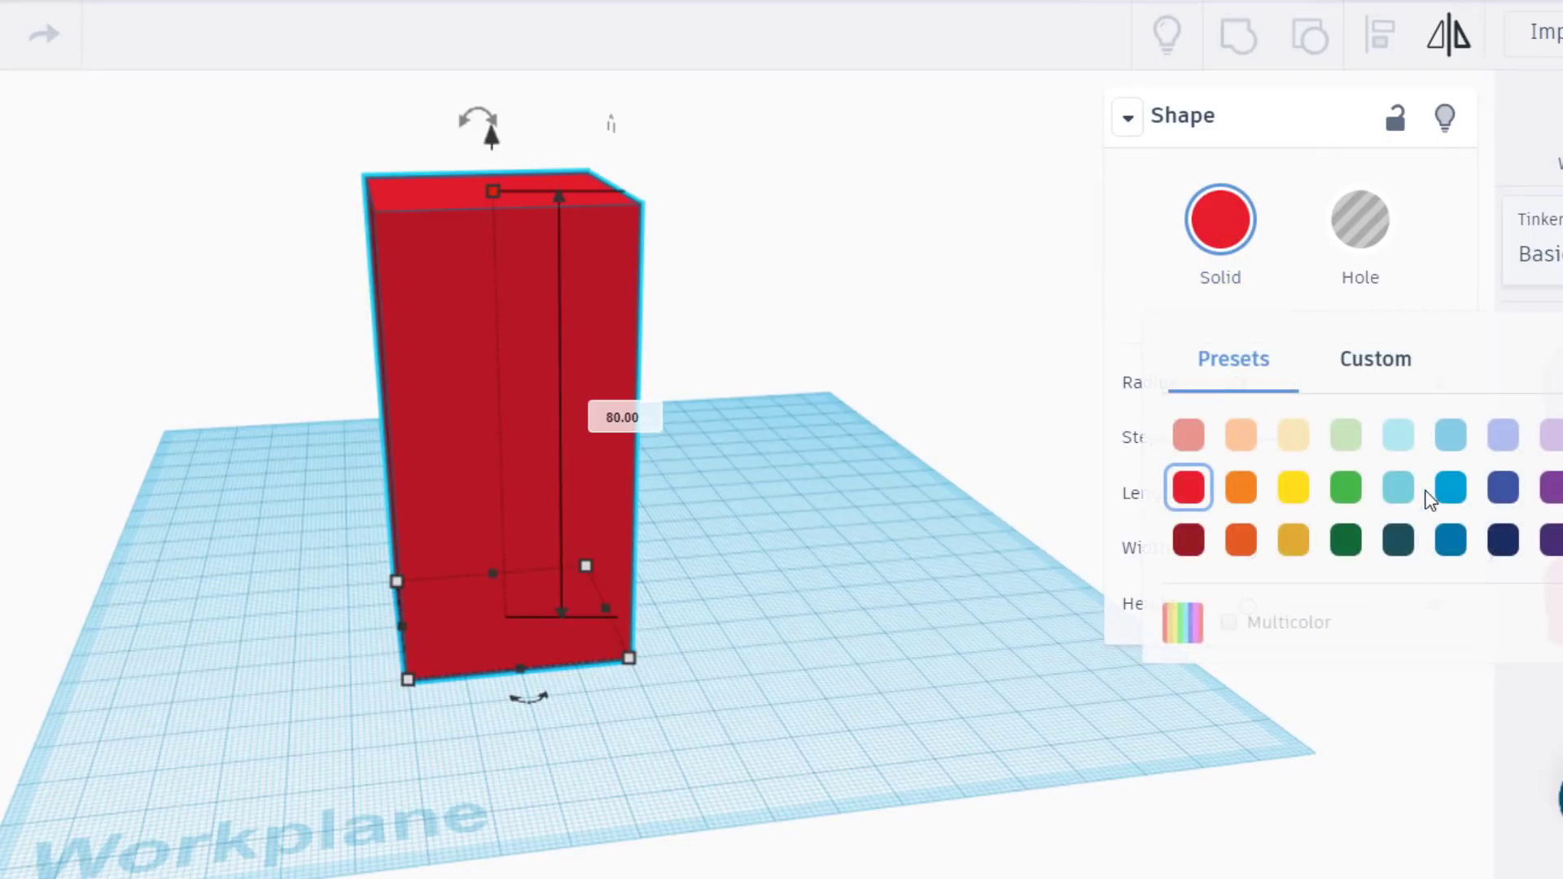
pyautogui.click(1447, 490)
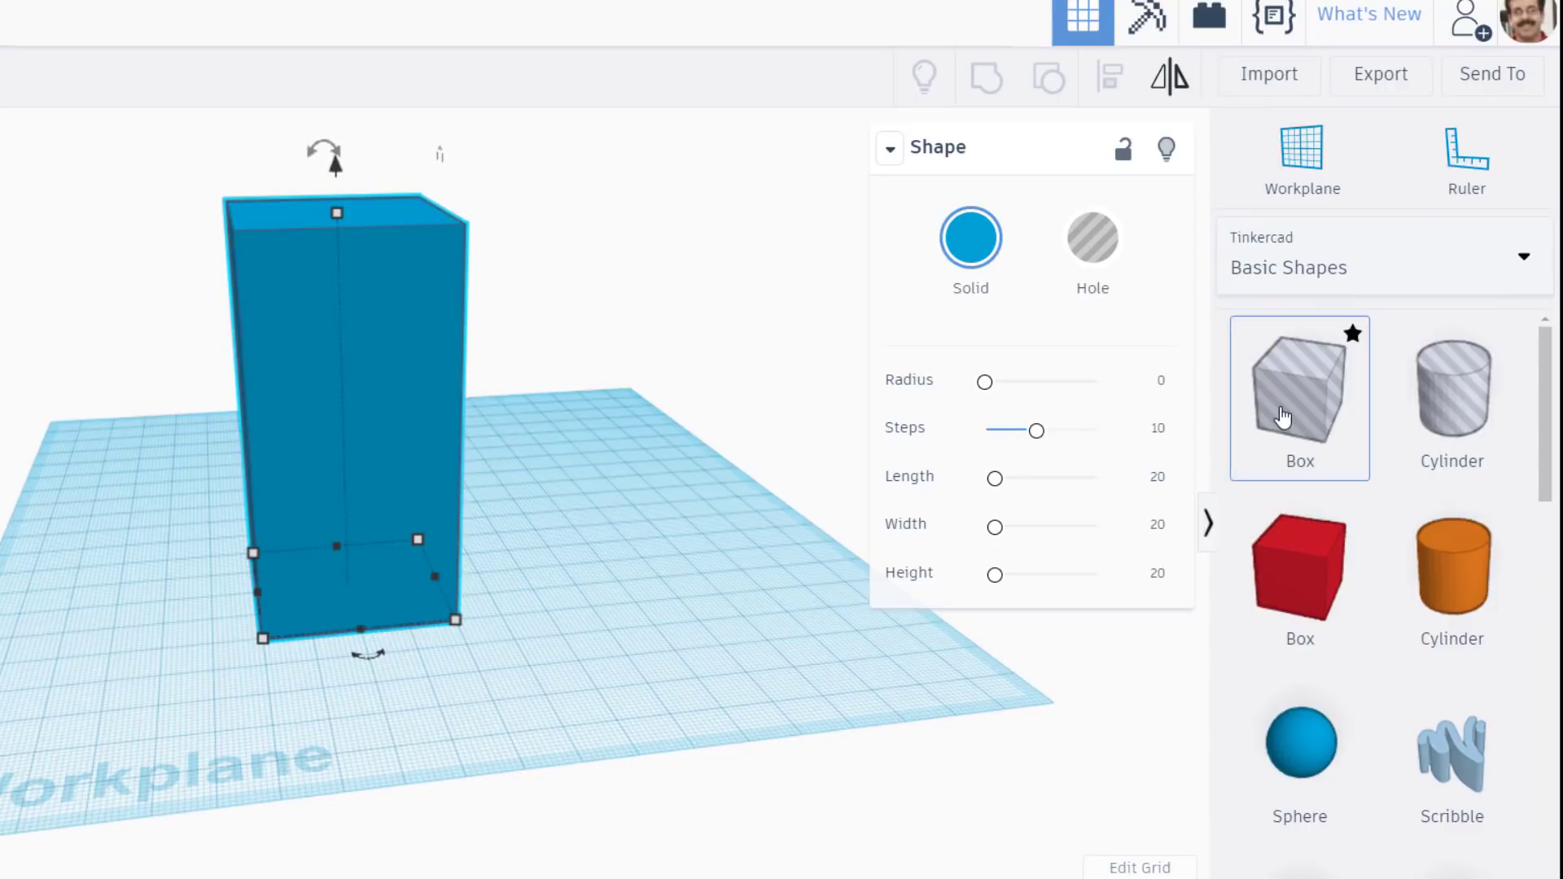
# - Drop a Hole Box beside the tall blue box, then select both shapes
pyautogui.moveTo(1310, 417); pyautogui.dragTo(192, 711)
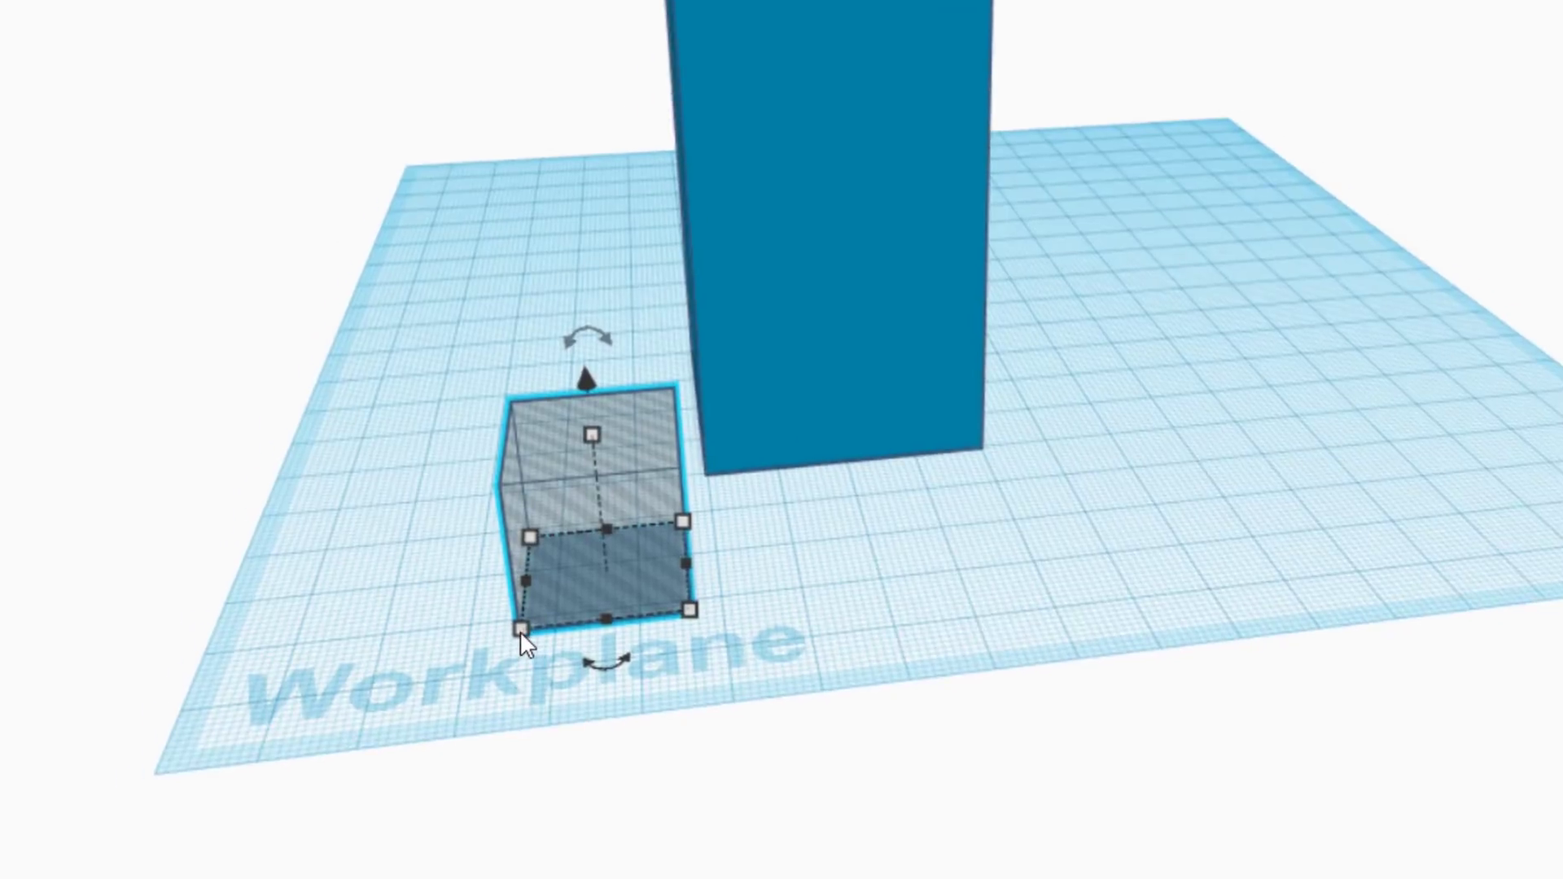
pyautogui.moveTo(260, 715)
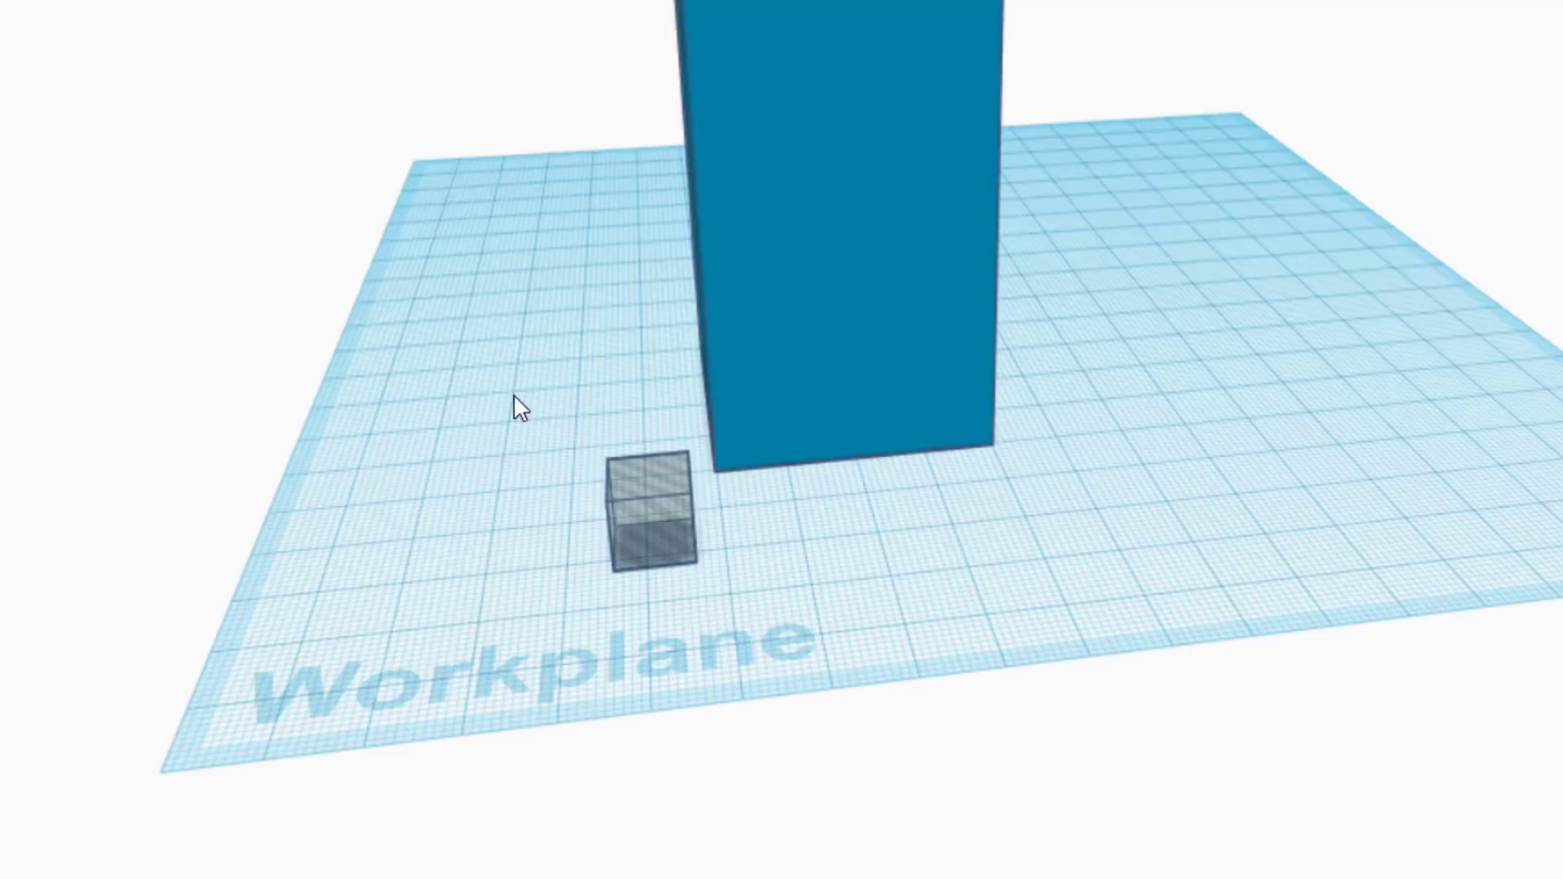
pyautogui.moveTo(478, 183); pyautogui.dragTo(1084, 601)
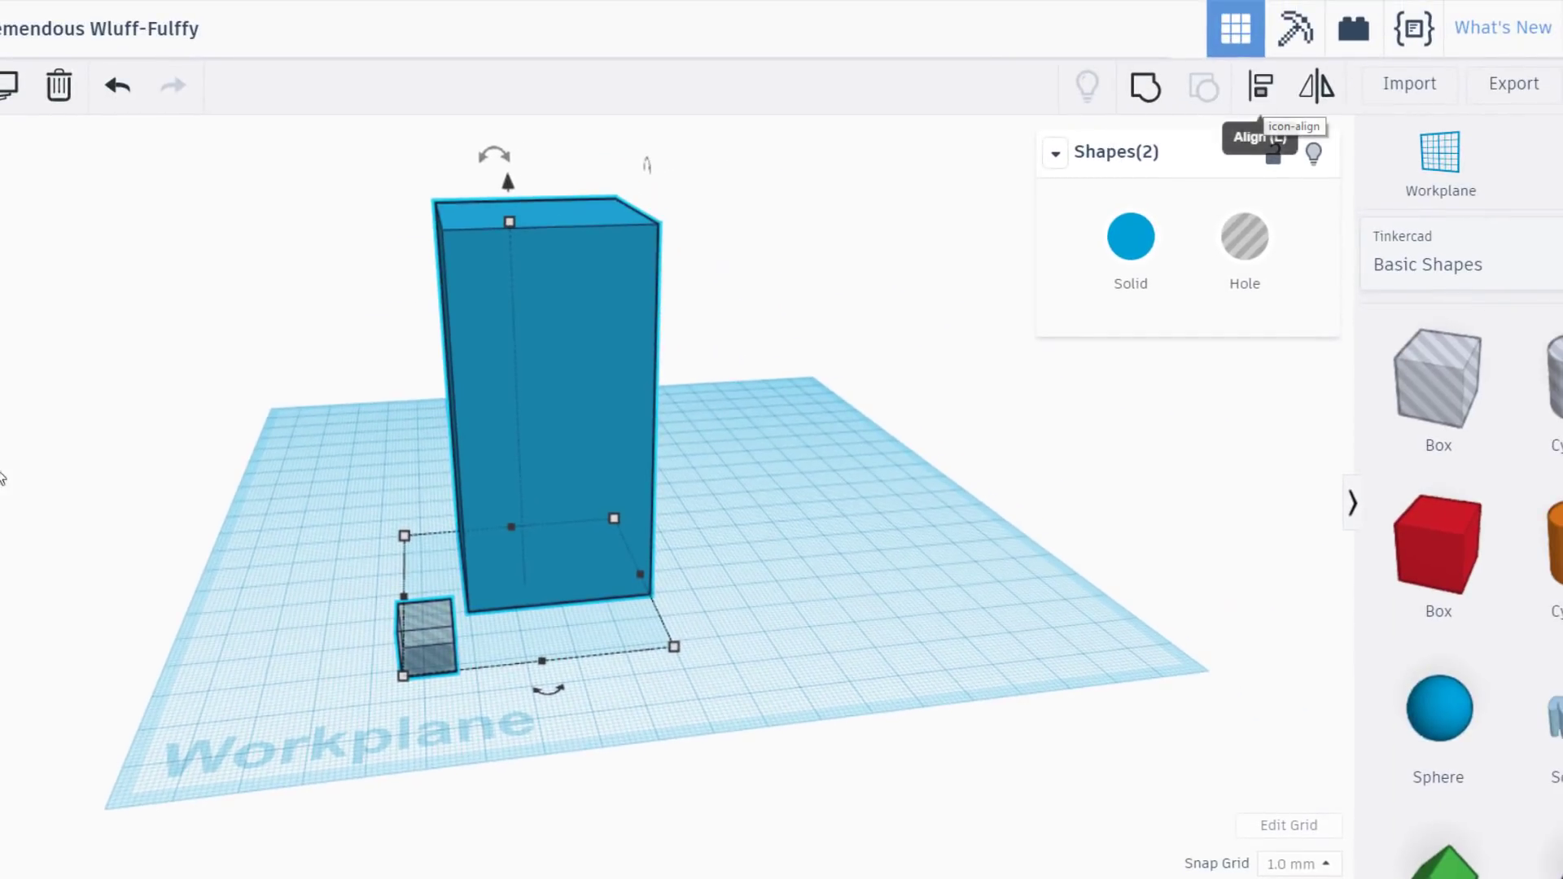
# - Align the hole box to a bottom corner of the tall blue box
pyautogui.moveTo(294, 498); pyautogui.dragTo(694, 739)
pyautogui.click(1260, 87)
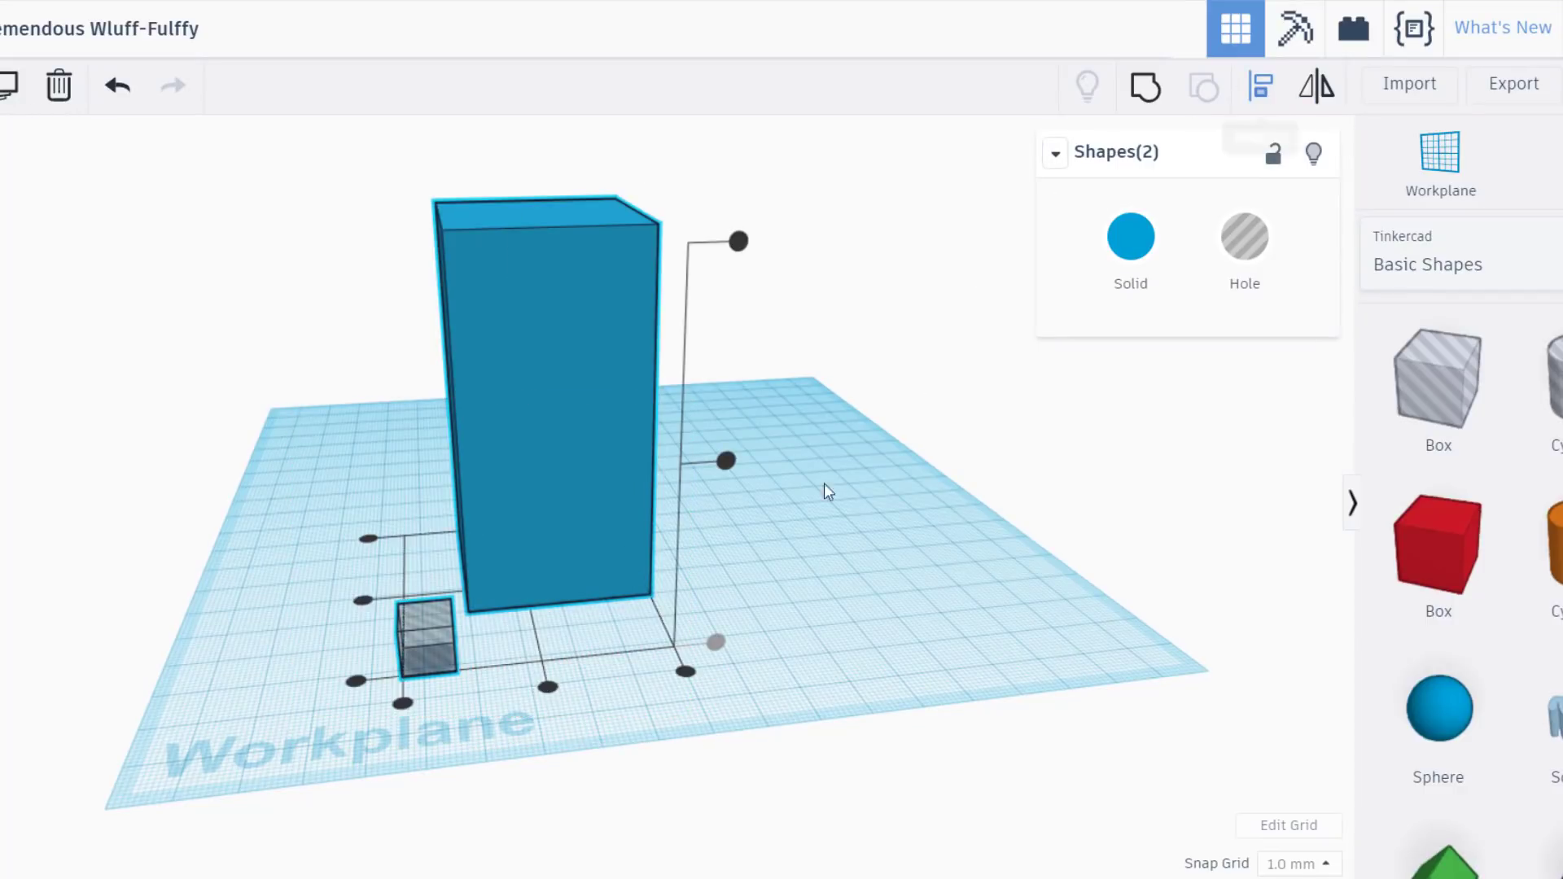
pyautogui.click(402, 704)
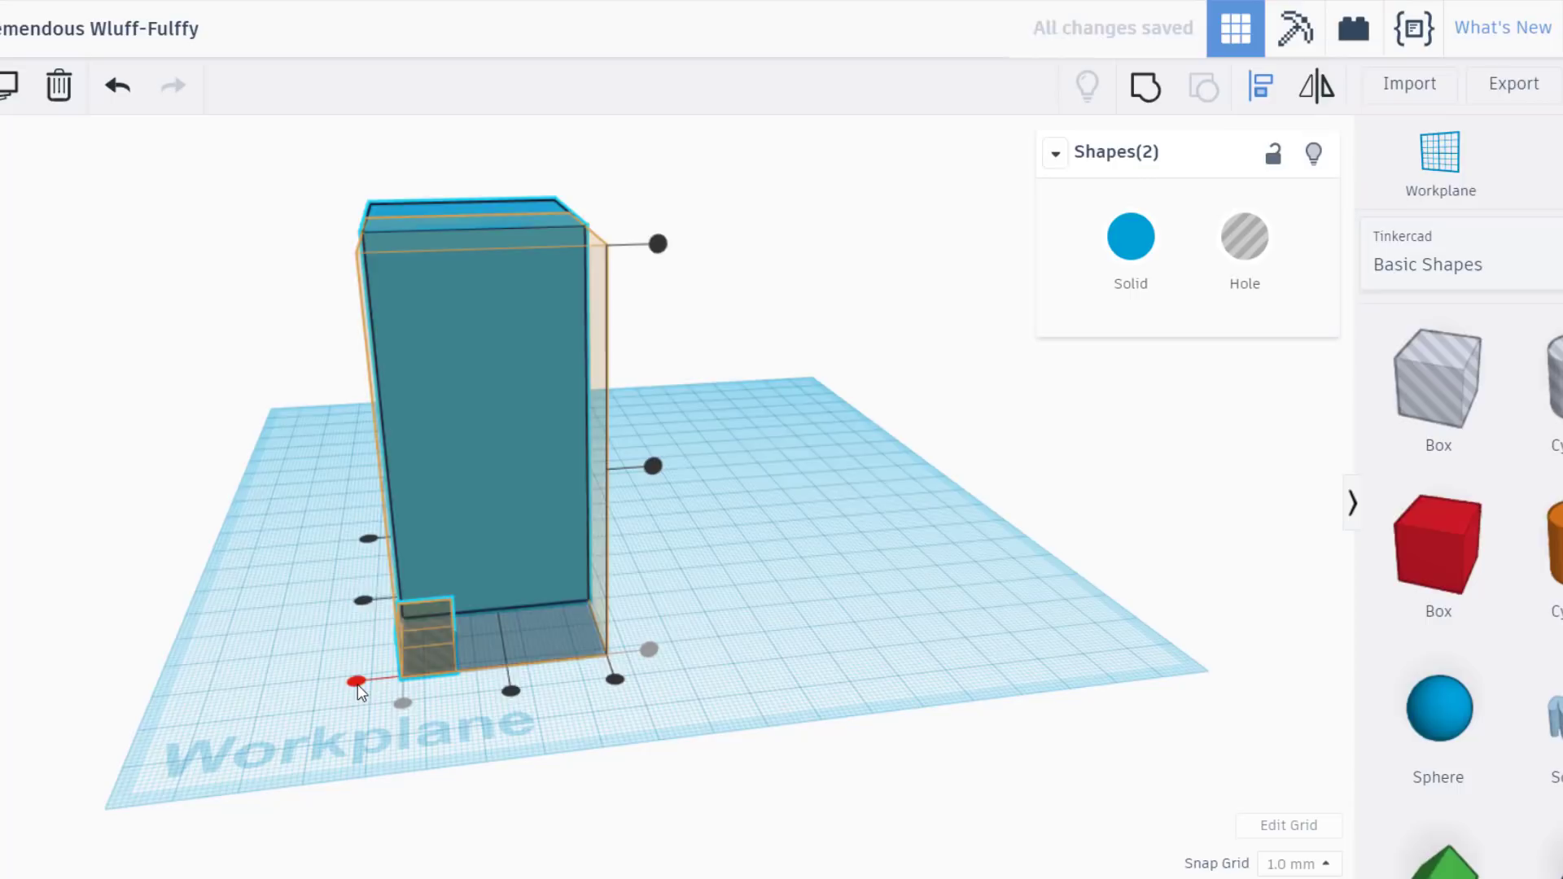
pyautogui.click(364, 691)
pyautogui.moveTo(365, 690); pyautogui.dragTo(561, 670, button='right')
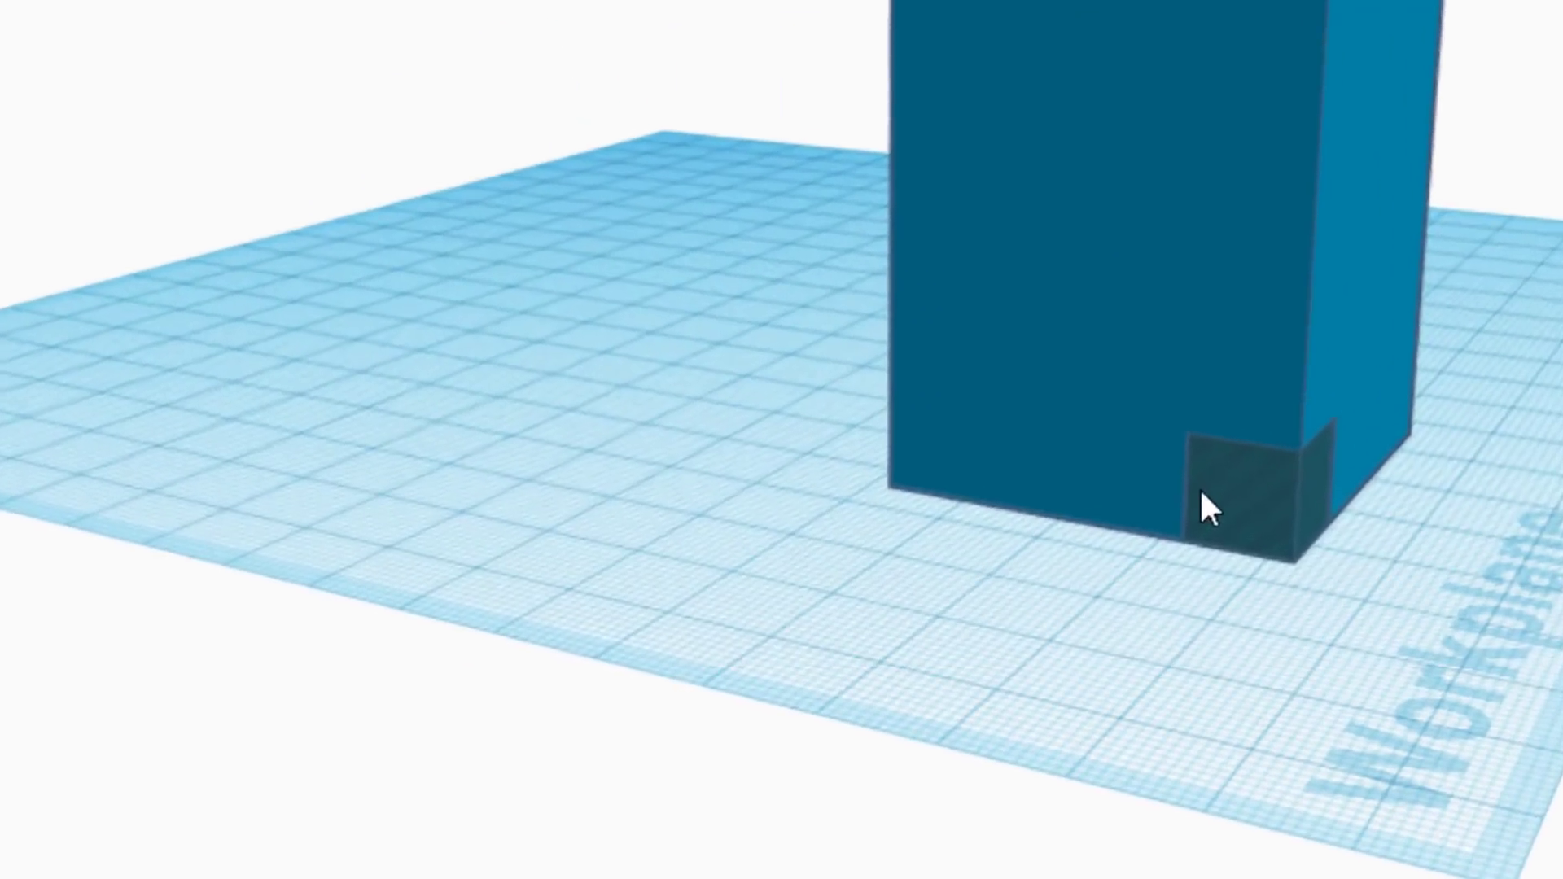
# - Stretch the hole box to 40 mm along the tower's base
pyautogui.click(875, 570)
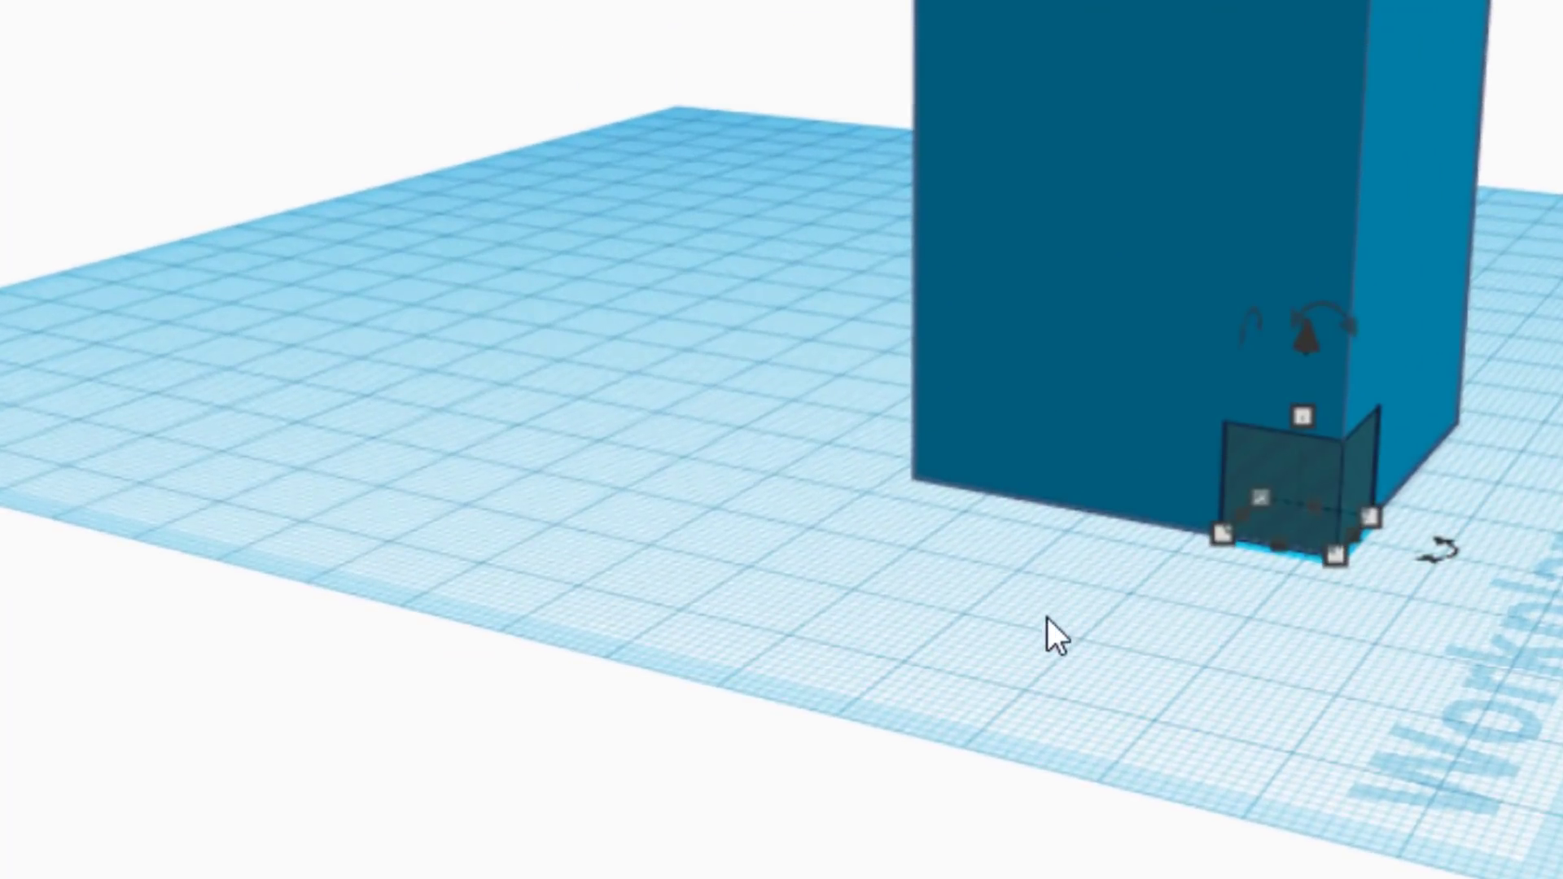
pyautogui.click(1424, 541)
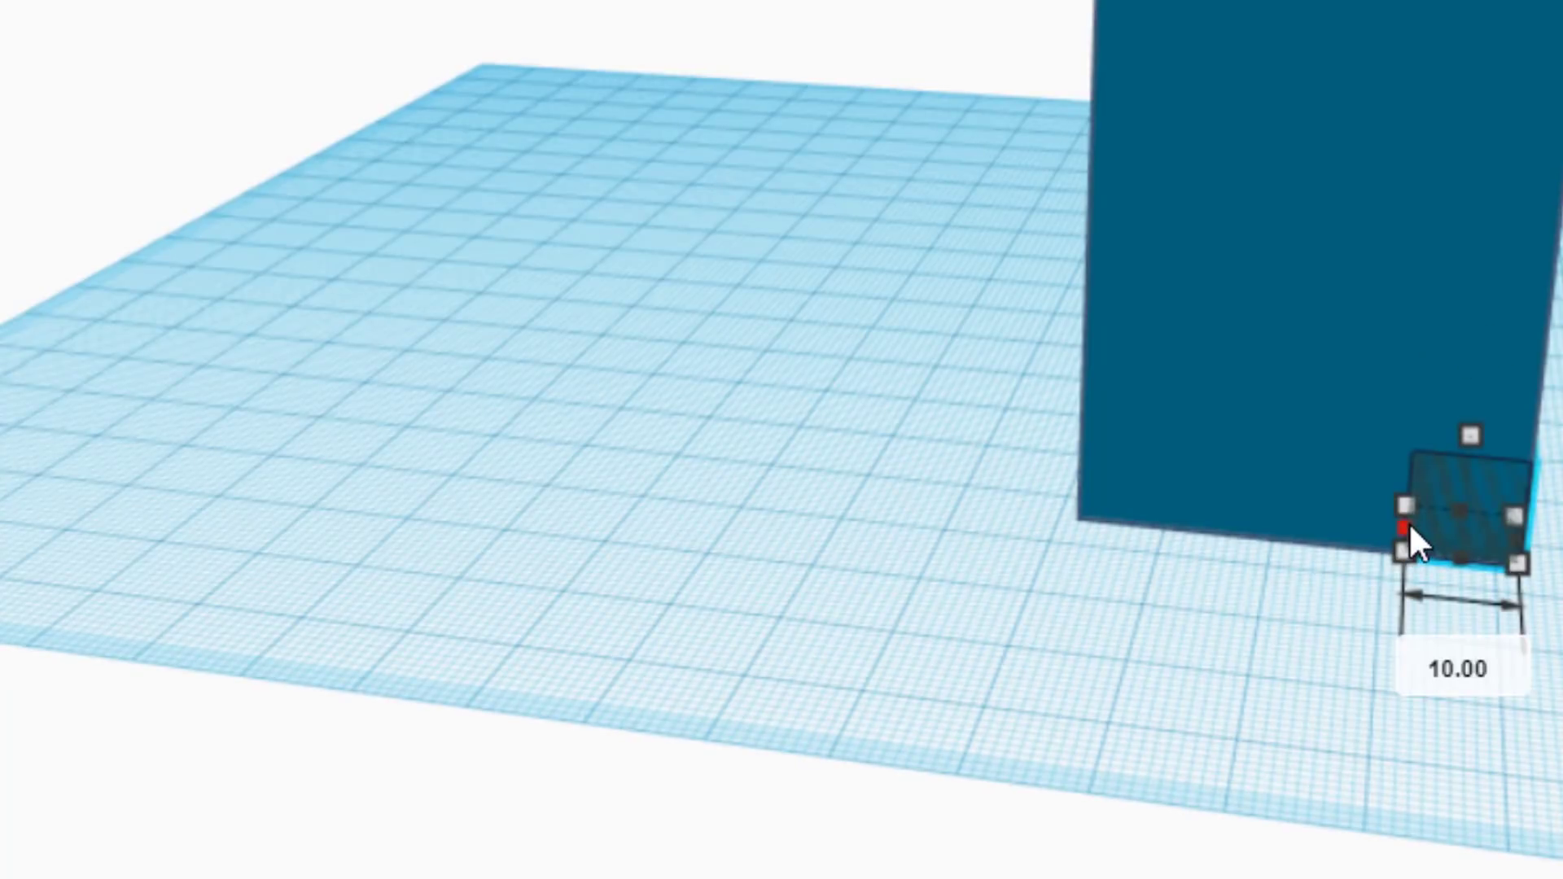
pyautogui.moveTo(1409, 525); pyautogui.dragTo(1087, 498)
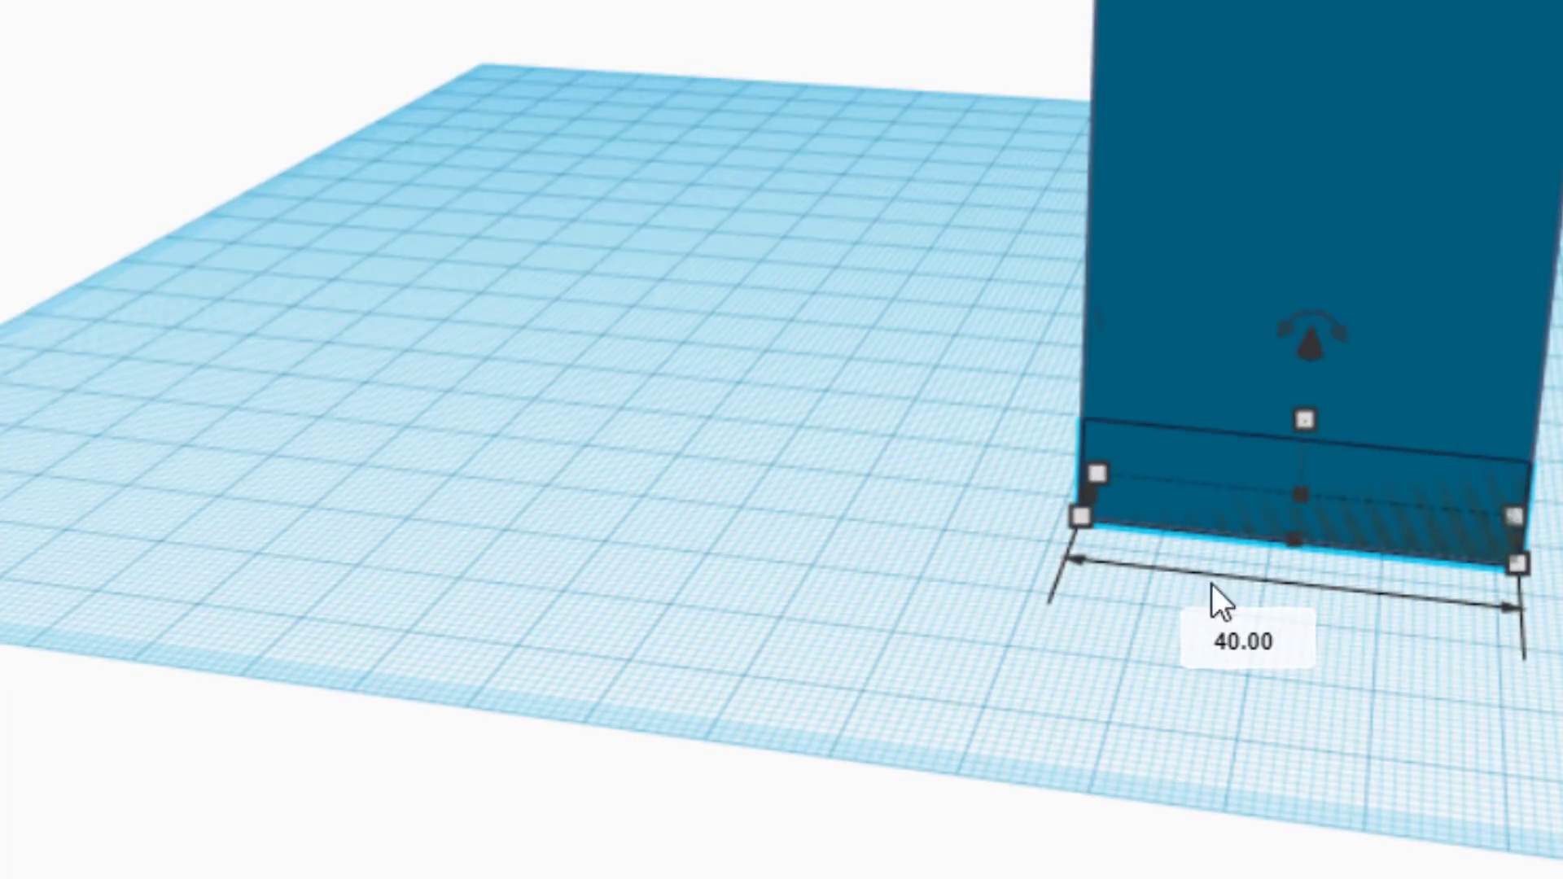
pyautogui.moveTo(1478, 694); pyautogui.dragTo(770, 727, button='right')
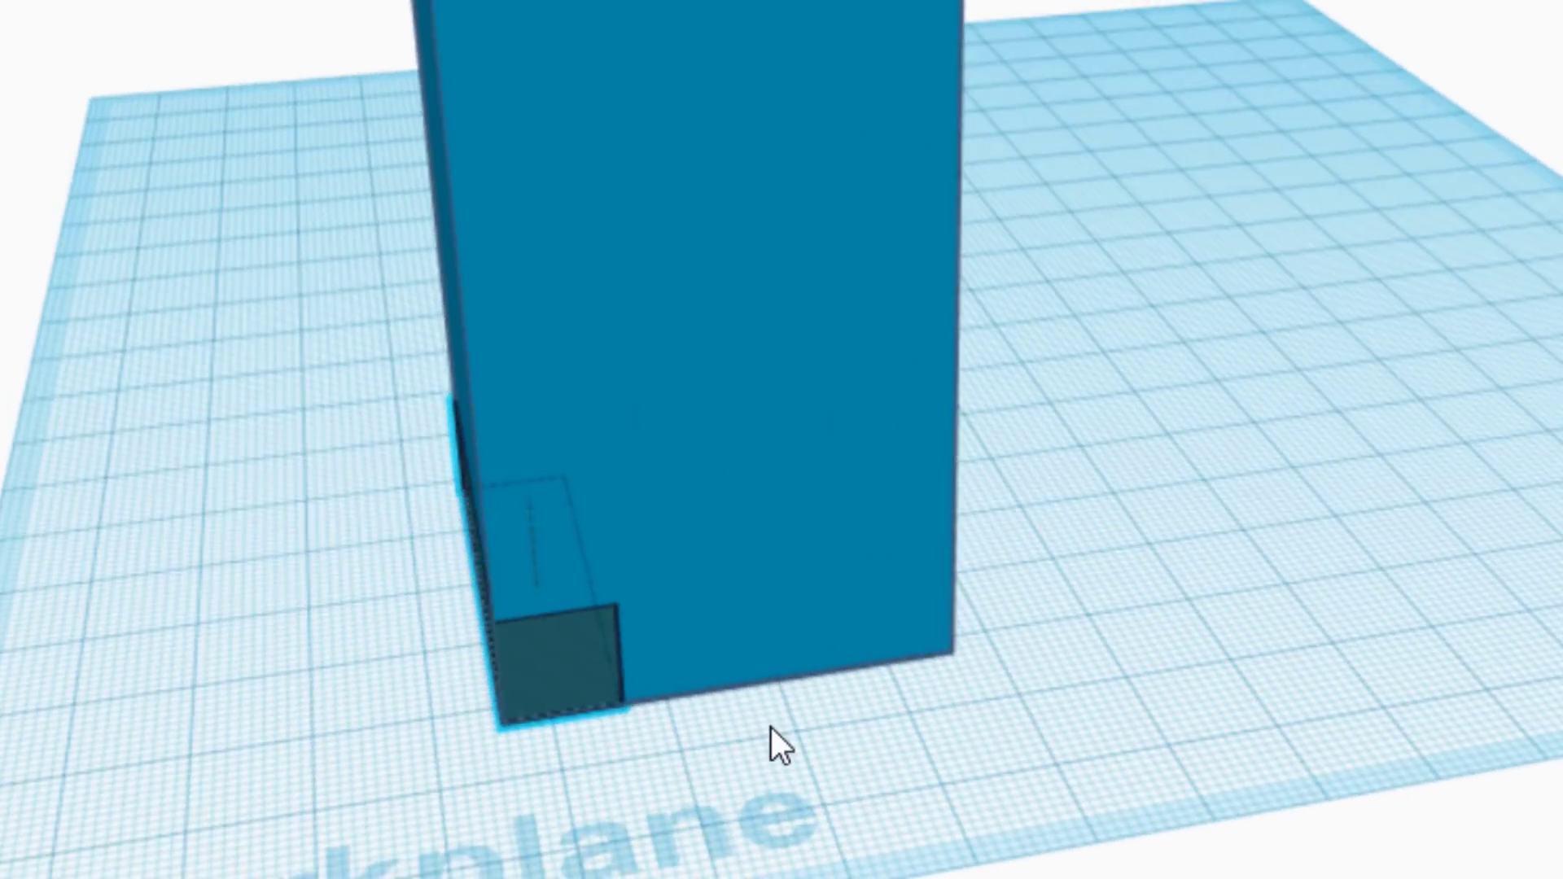
pyautogui.click(686, 783)
pyautogui.moveTo(686, 784); pyautogui.dragTo(575, 716, button='right')
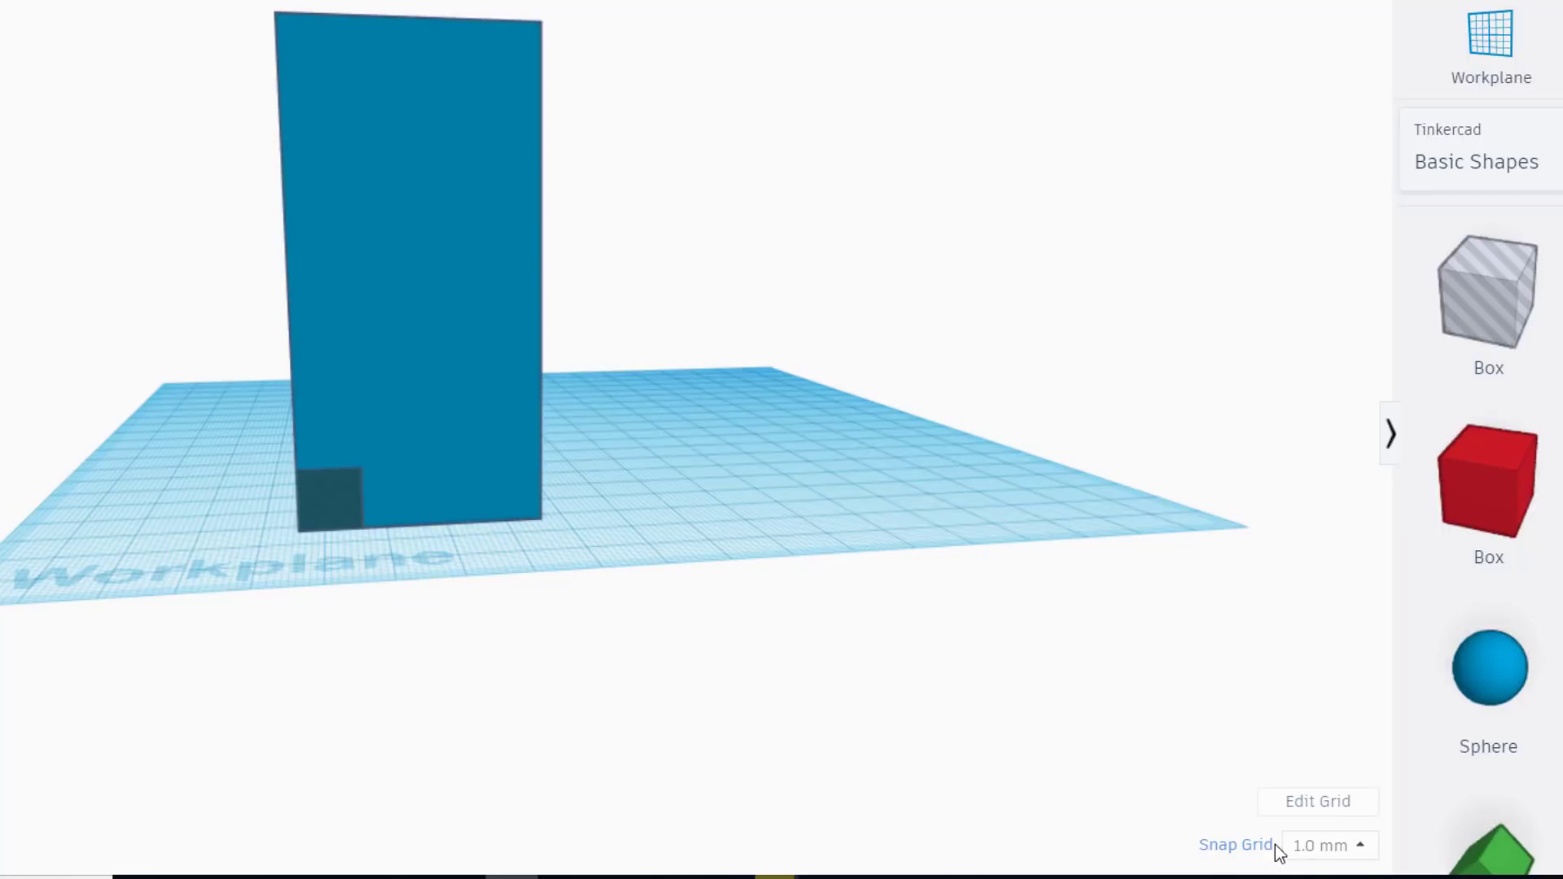
# - Set the snap grid to 5.0 mm and nudge the hole box sideways
pyautogui.click(1306, 855)
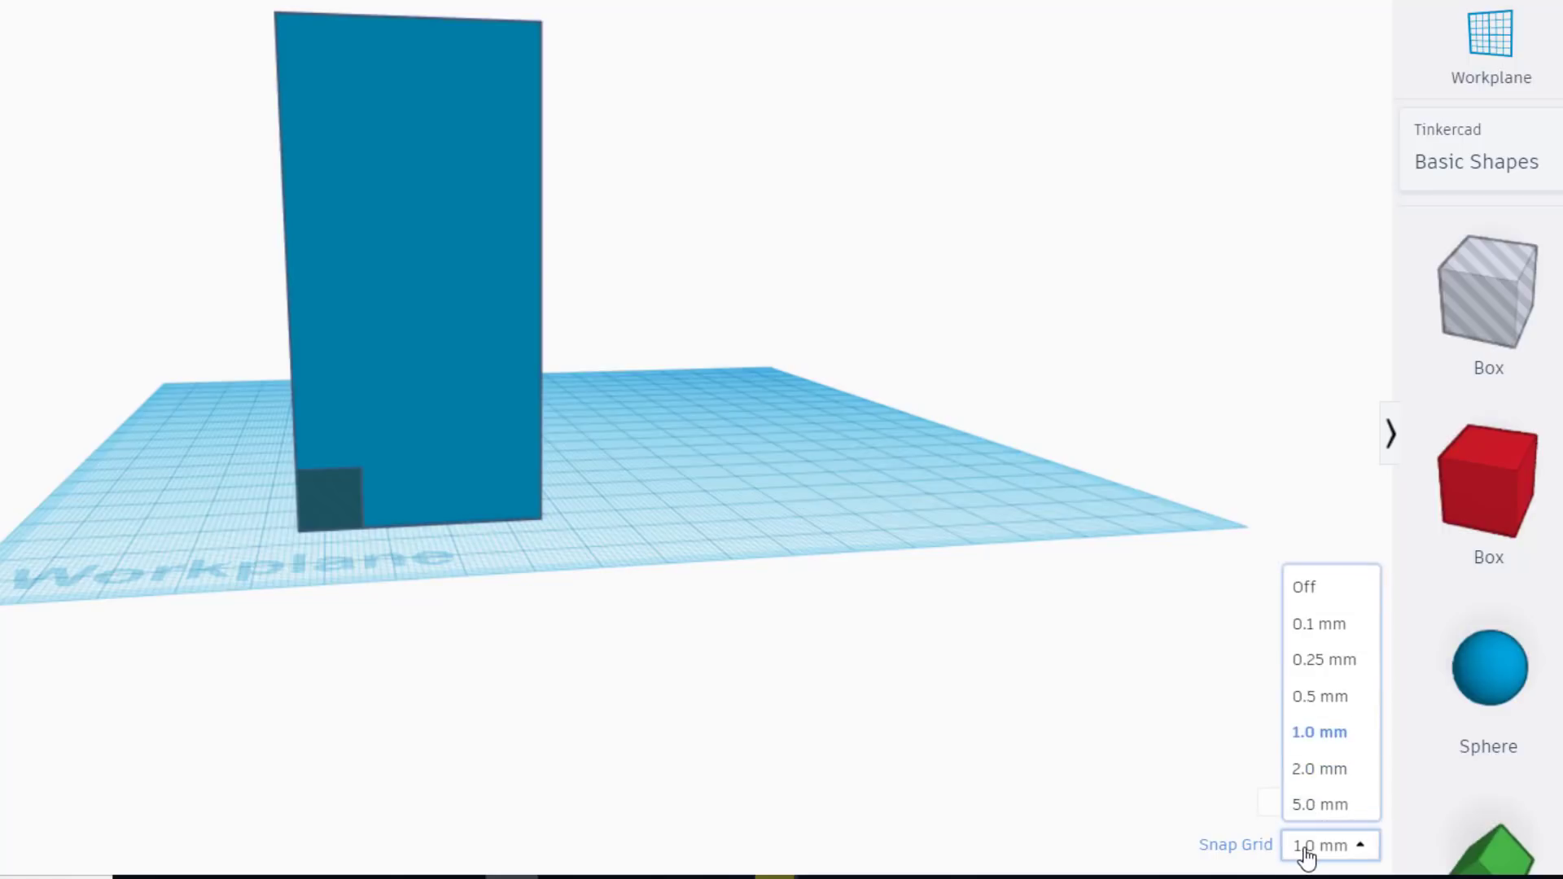
pyautogui.click(1331, 798)
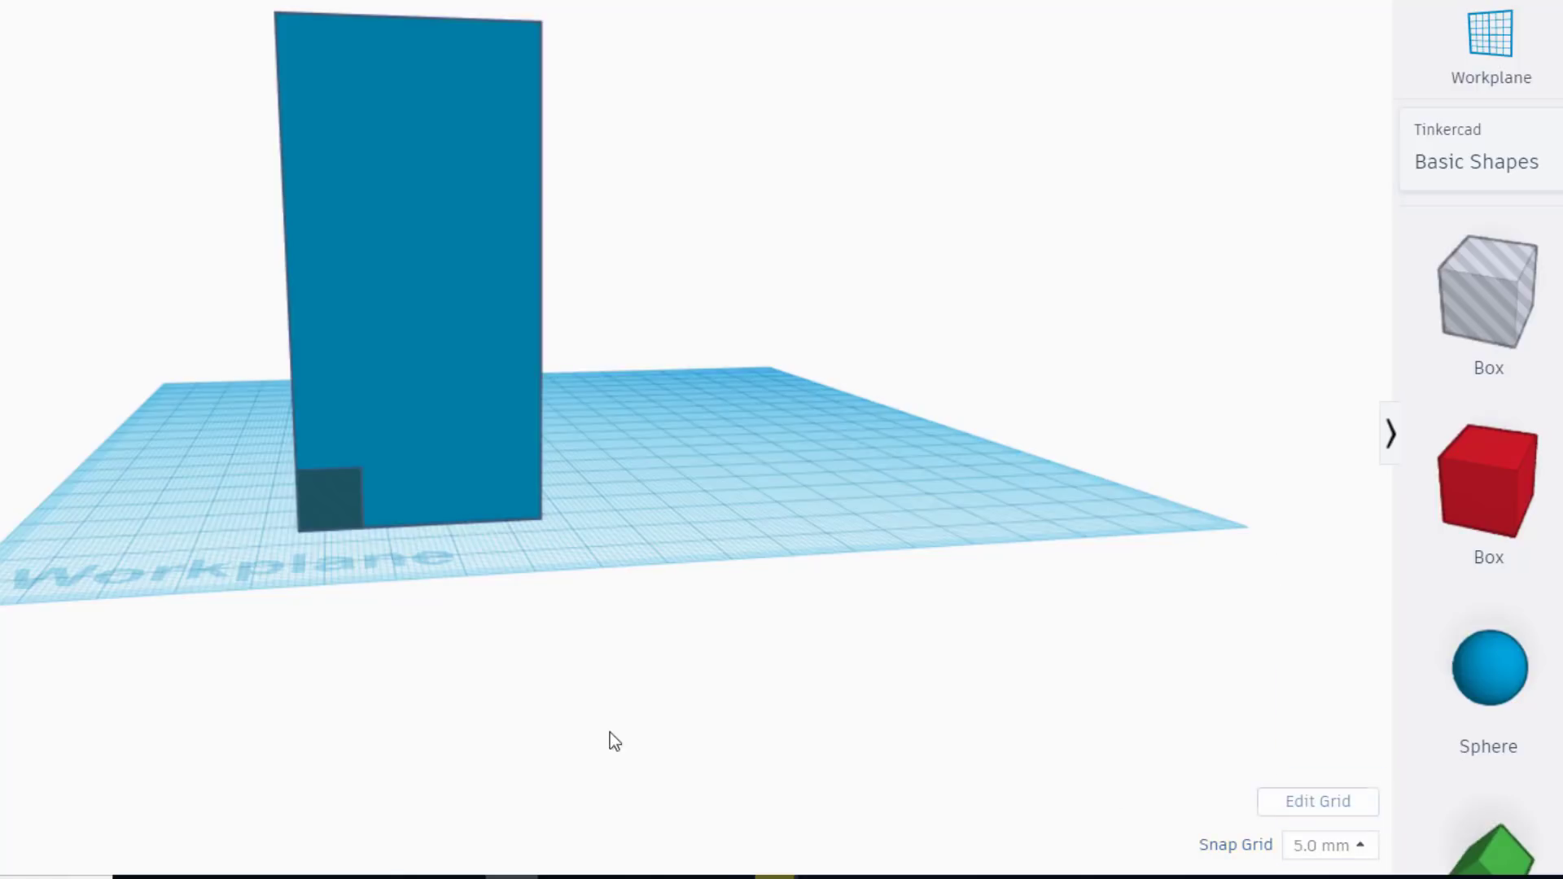
pyautogui.click(329, 498)
pyautogui.press('Right')
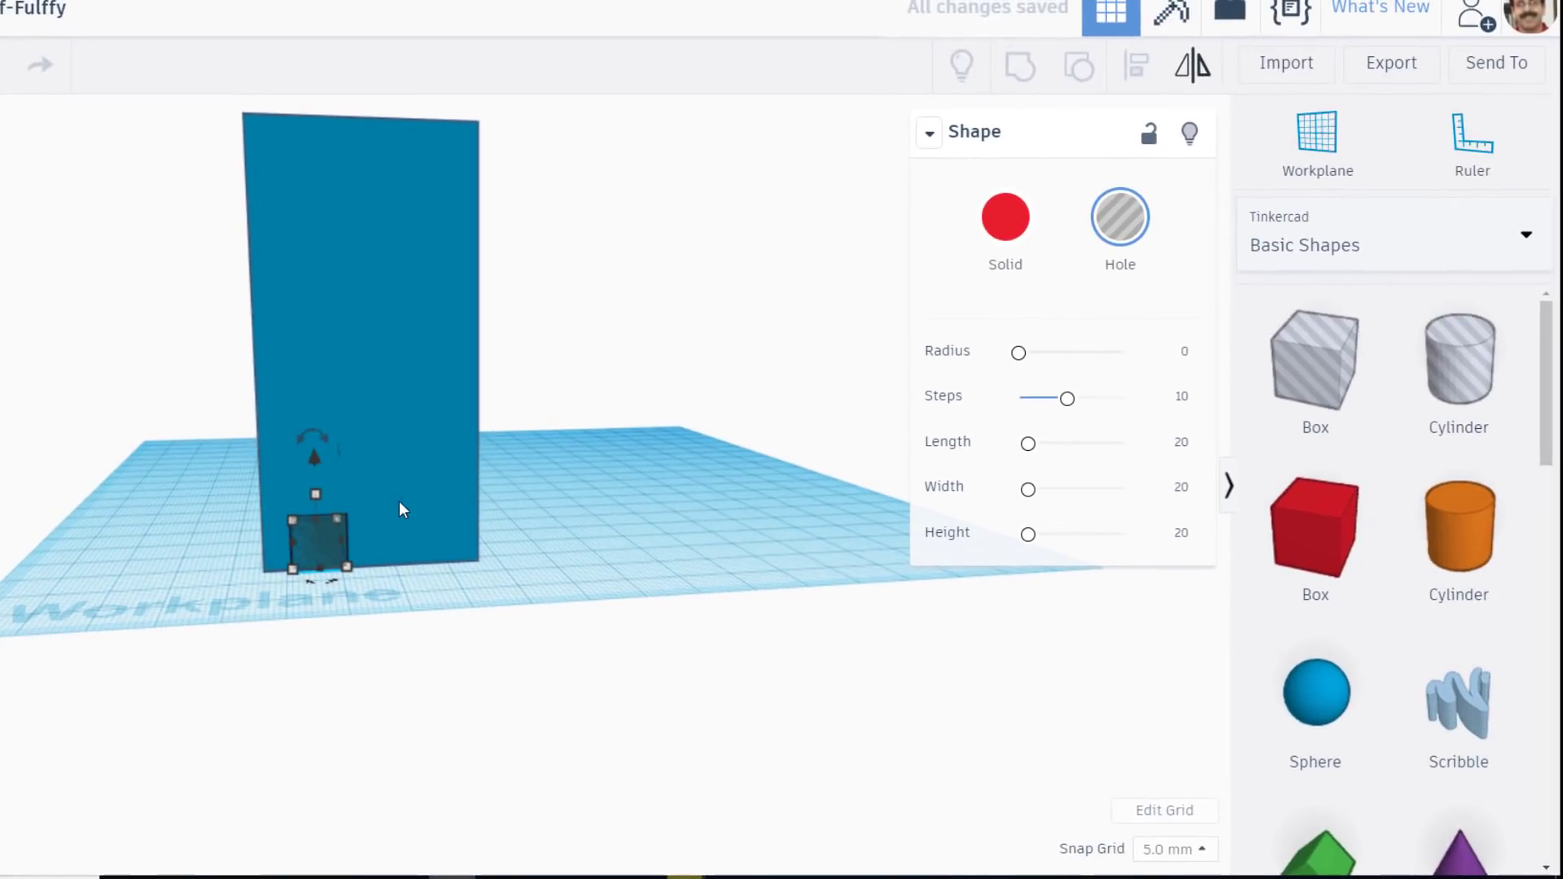
# - Stack five window hole boxes up the tower face, then reset the workplane to the ground
pyautogui.press('w')
pyautogui.click(407, 383)
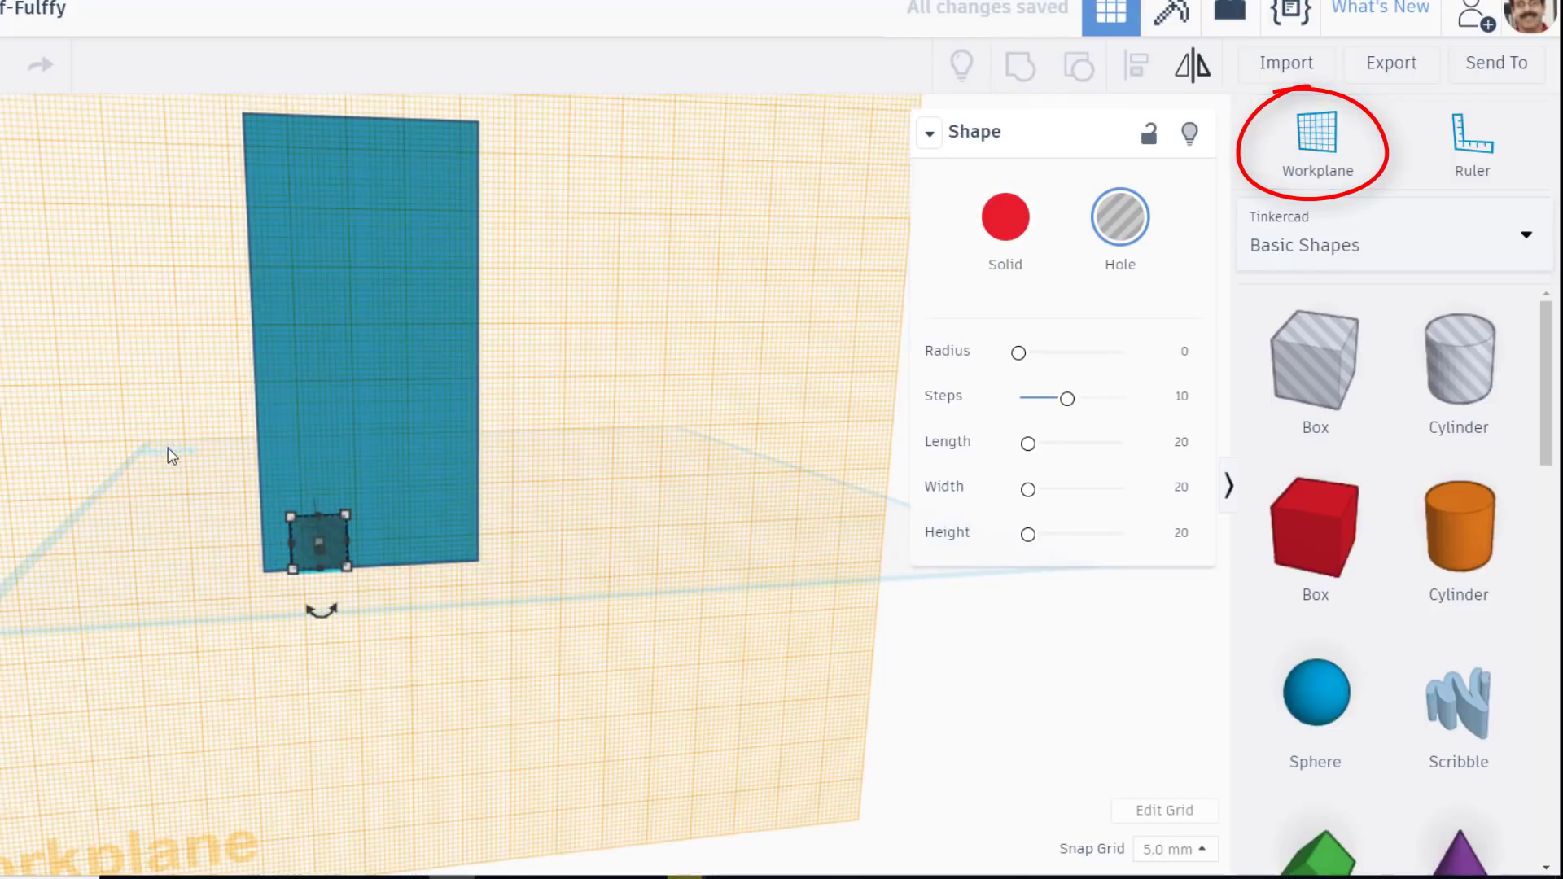
pyautogui.click(379, 363)
pyautogui.press('Up')
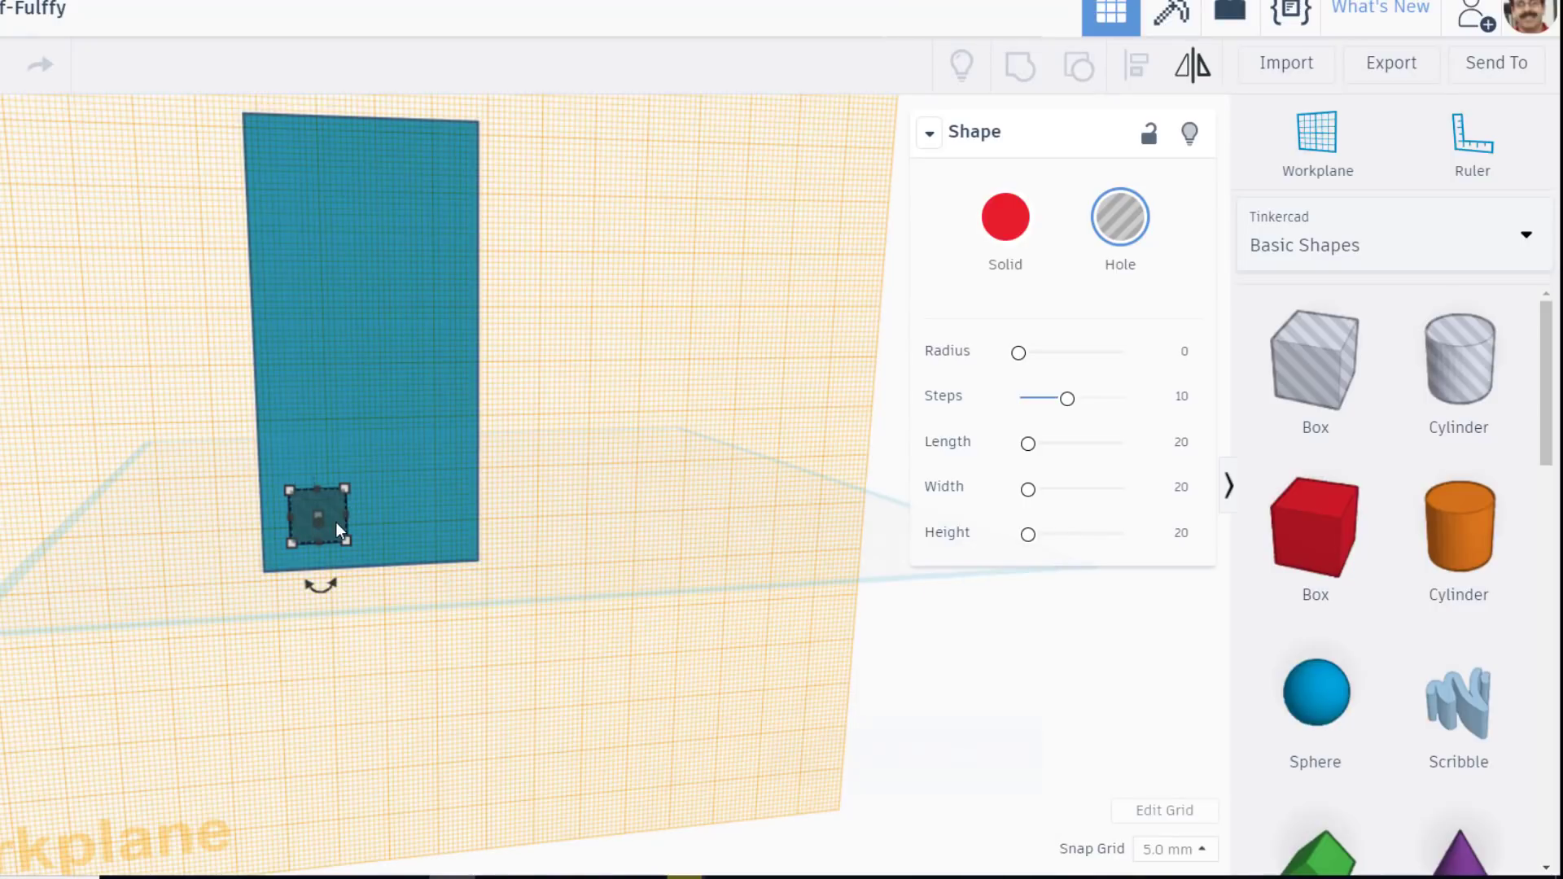
pyautogui.hotkey('ctrl', 'd')
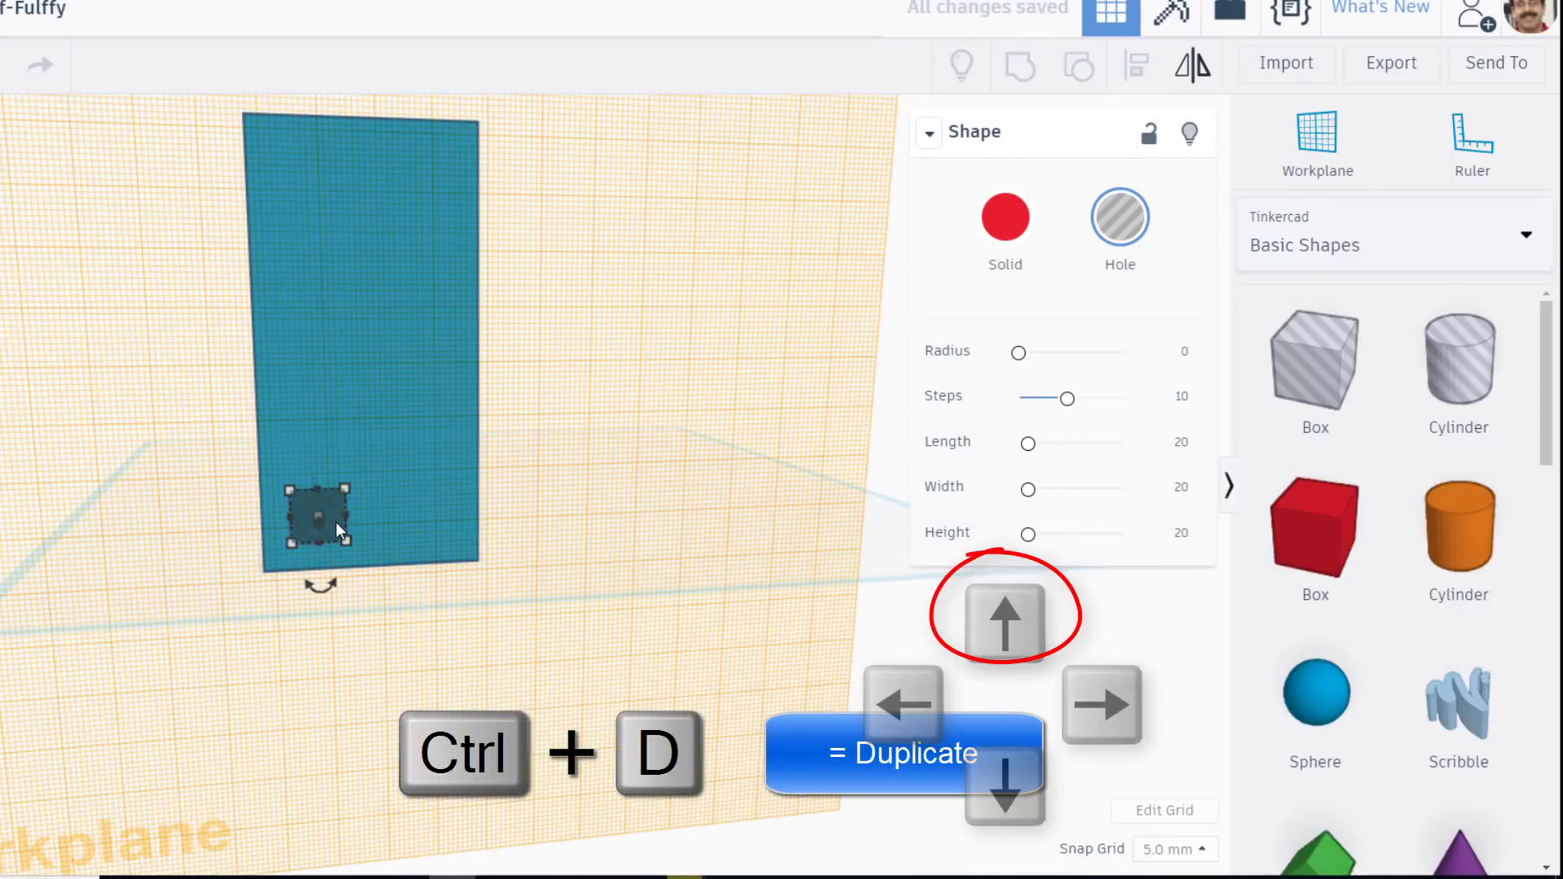
pyautogui.press('Up')
pyautogui.press('Up')
pyautogui.press('Up')
pyautogui.press('Up')
pyautogui.press('Up')
pyautogui.press('Up')
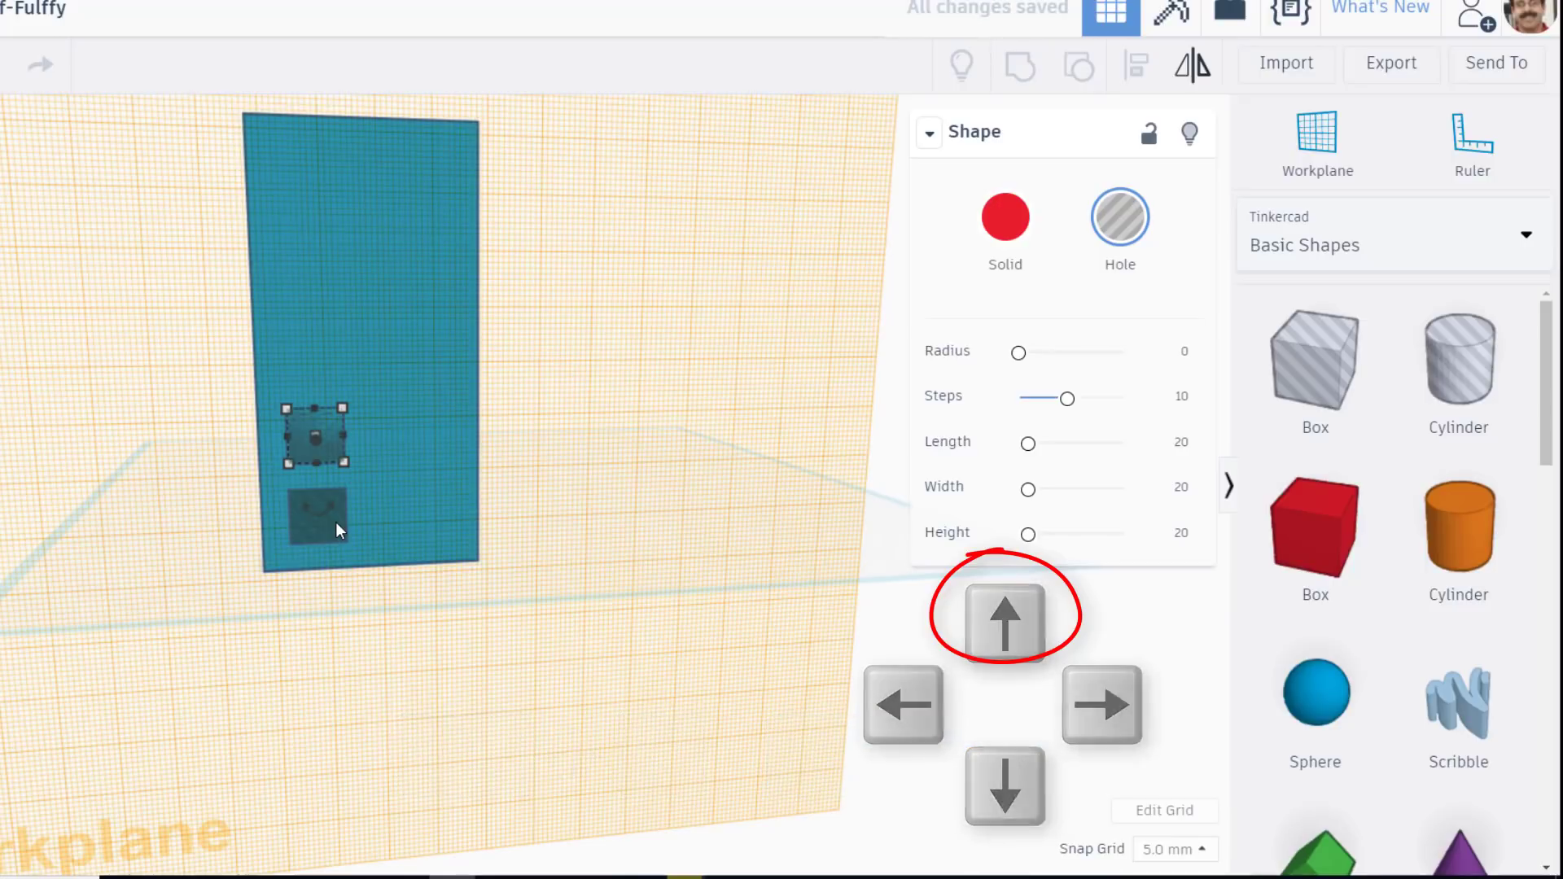
pyautogui.hotkey('ctrl', 'd')
pyautogui.hotkey('ctrl', 'd')
pyautogui.hotkey('ctrl', 'd')
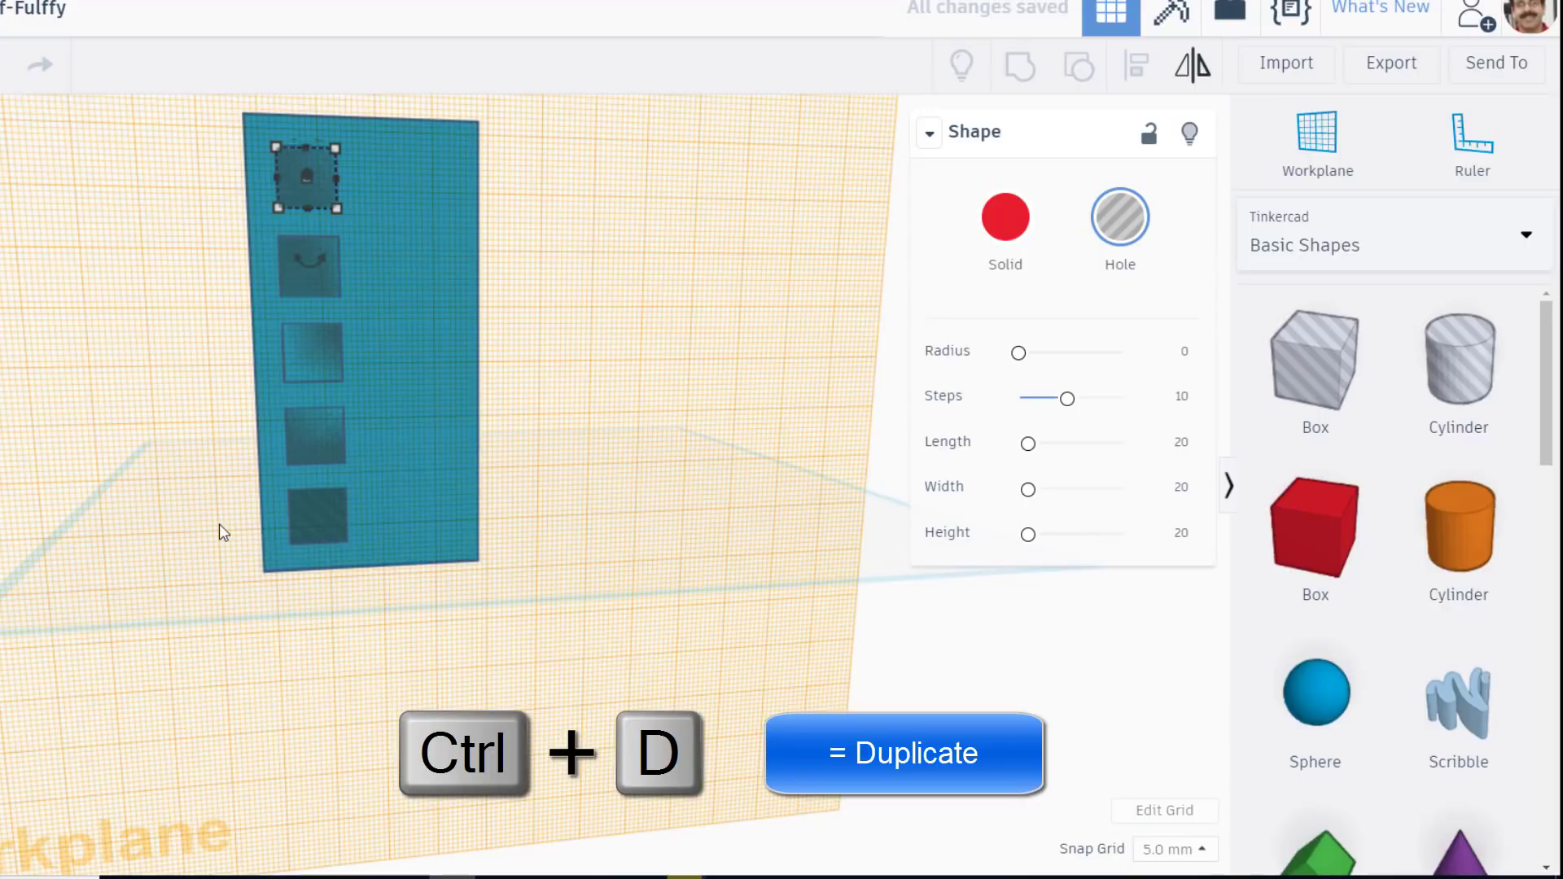
pyautogui.click(10, 621)
pyautogui.click(77, 431)
# - Hide the tower, duplicate the five-hole column, and shift the copy right before showing everything
pyautogui.moveTo(77, 431)
pyautogui.mouseDown(button='right')
pyautogui.moveTo(278, 512)
pyautogui.moveTo(579, 530)
pyautogui.moveTo(659, 517)
pyautogui.moveTo(335, 527)
pyautogui.moveTo(168, 486)
pyautogui.moveTo(92, 489)
pyautogui.mouseUp(button='right')
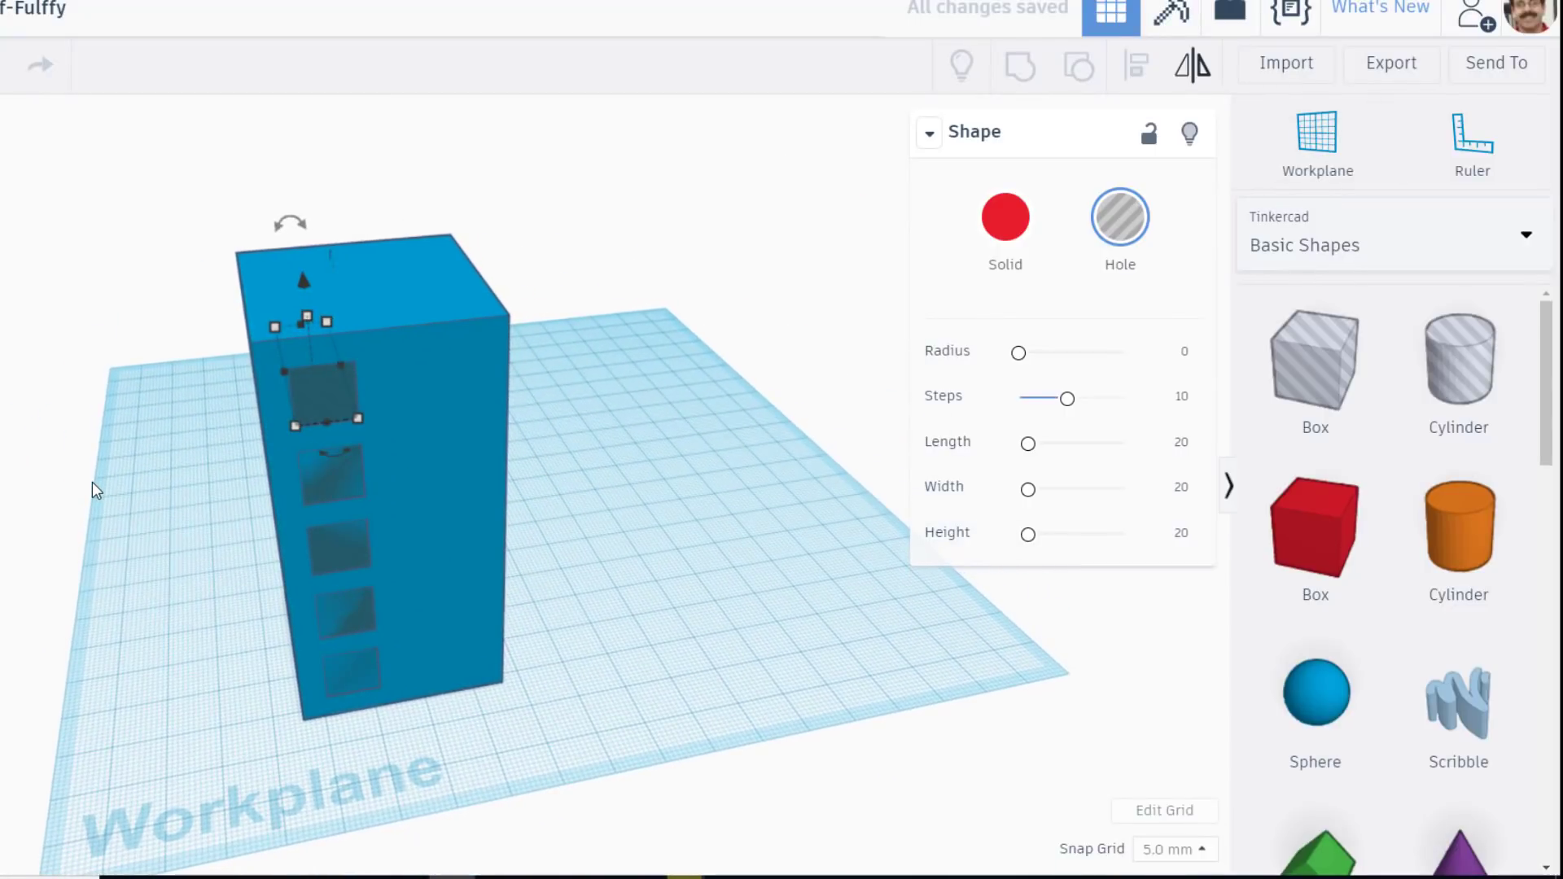
pyautogui.click(418, 639)
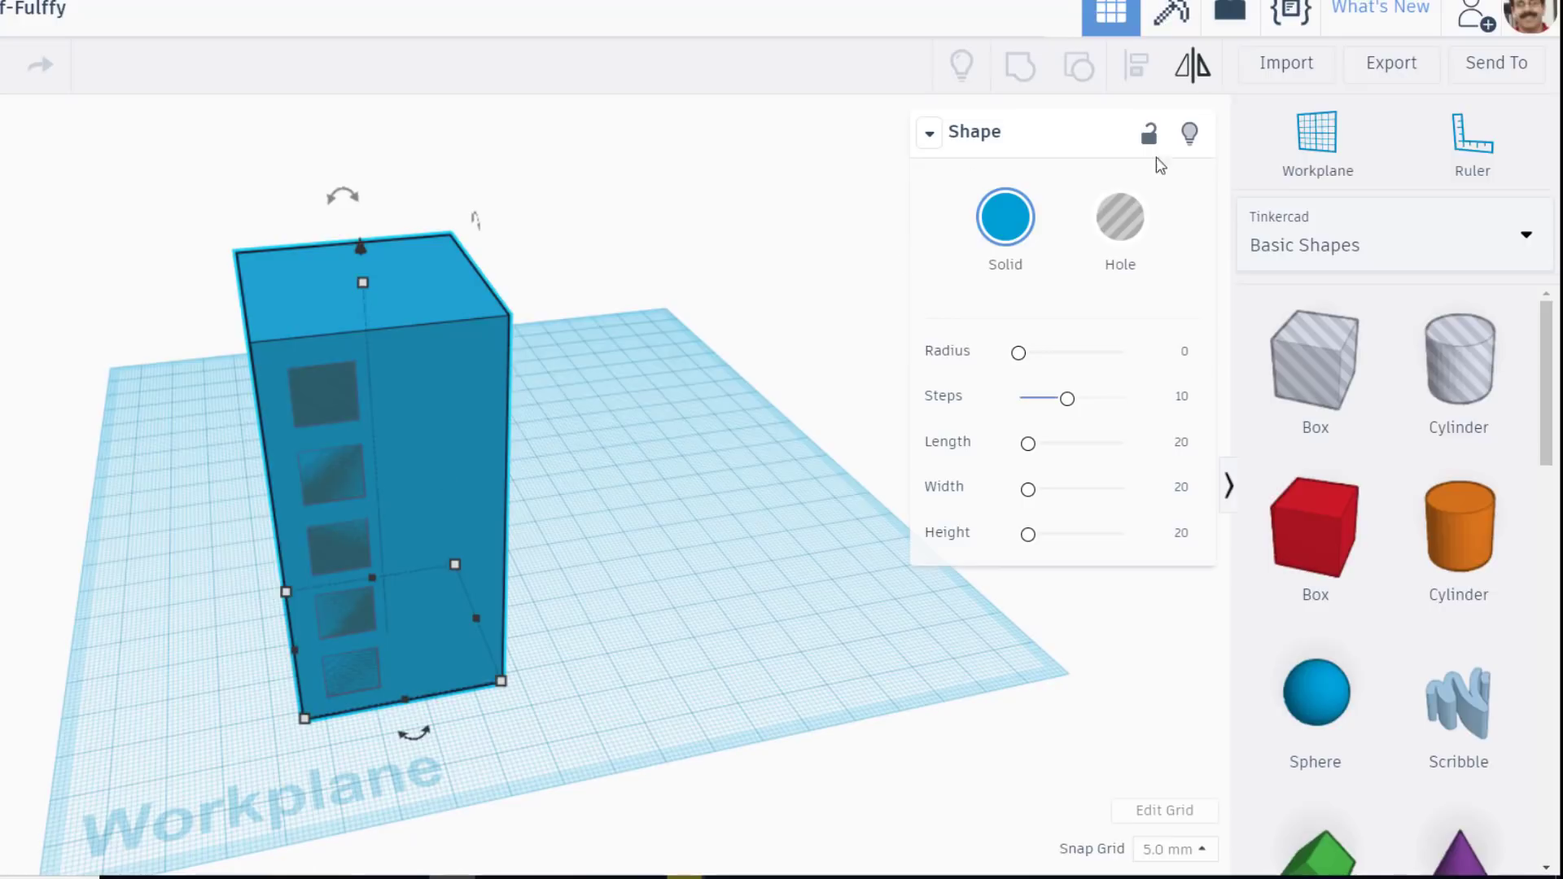
pyautogui.click(1188, 134)
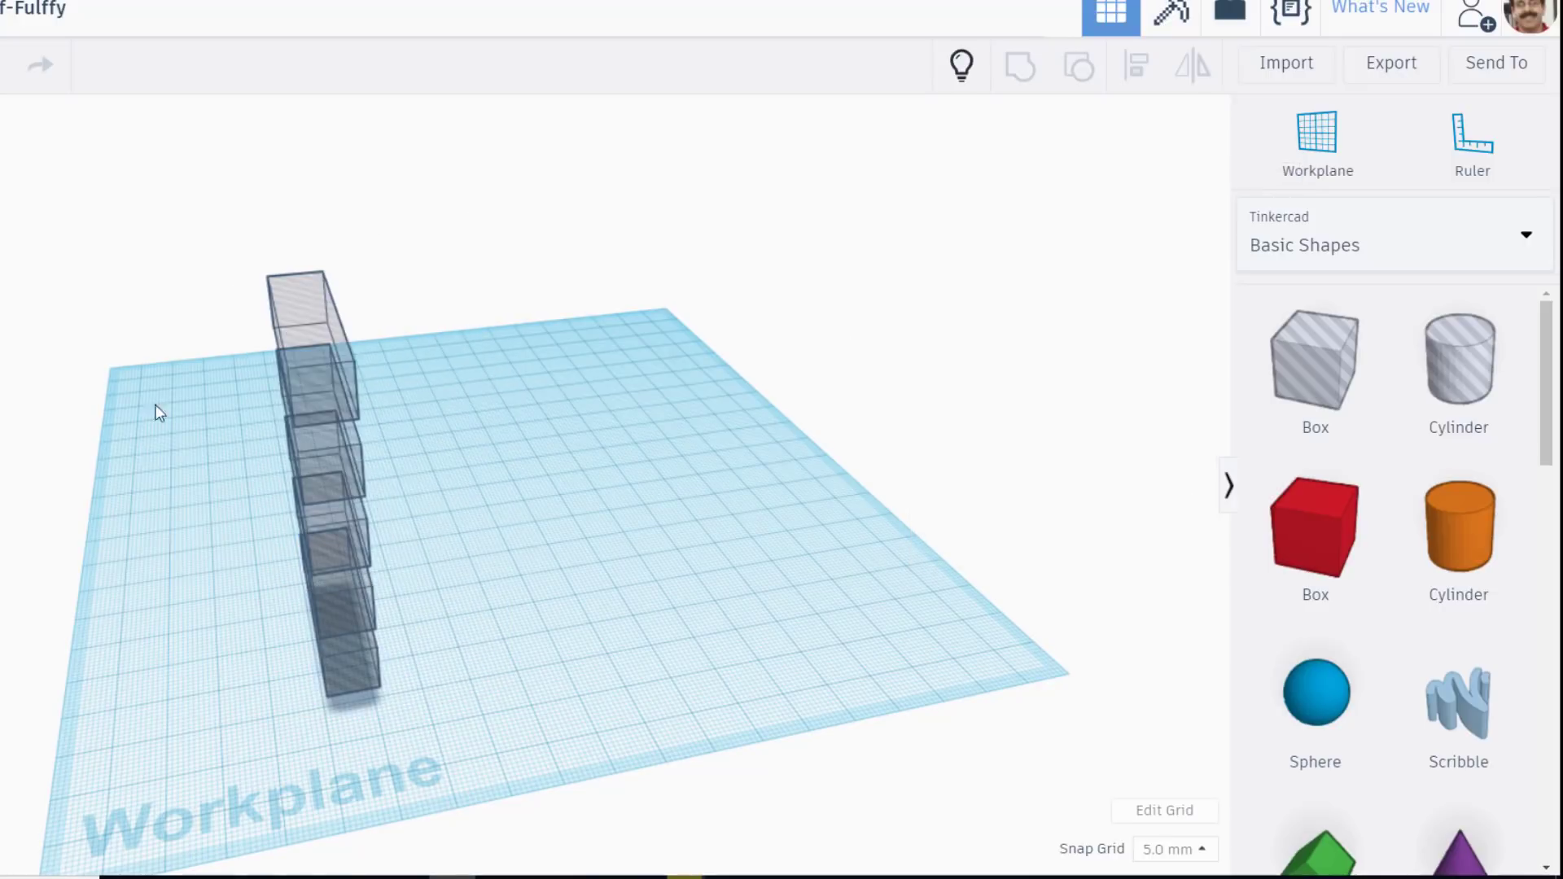
pyautogui.moveTo(186, 305); pyautogui.dragTo(360, 711)
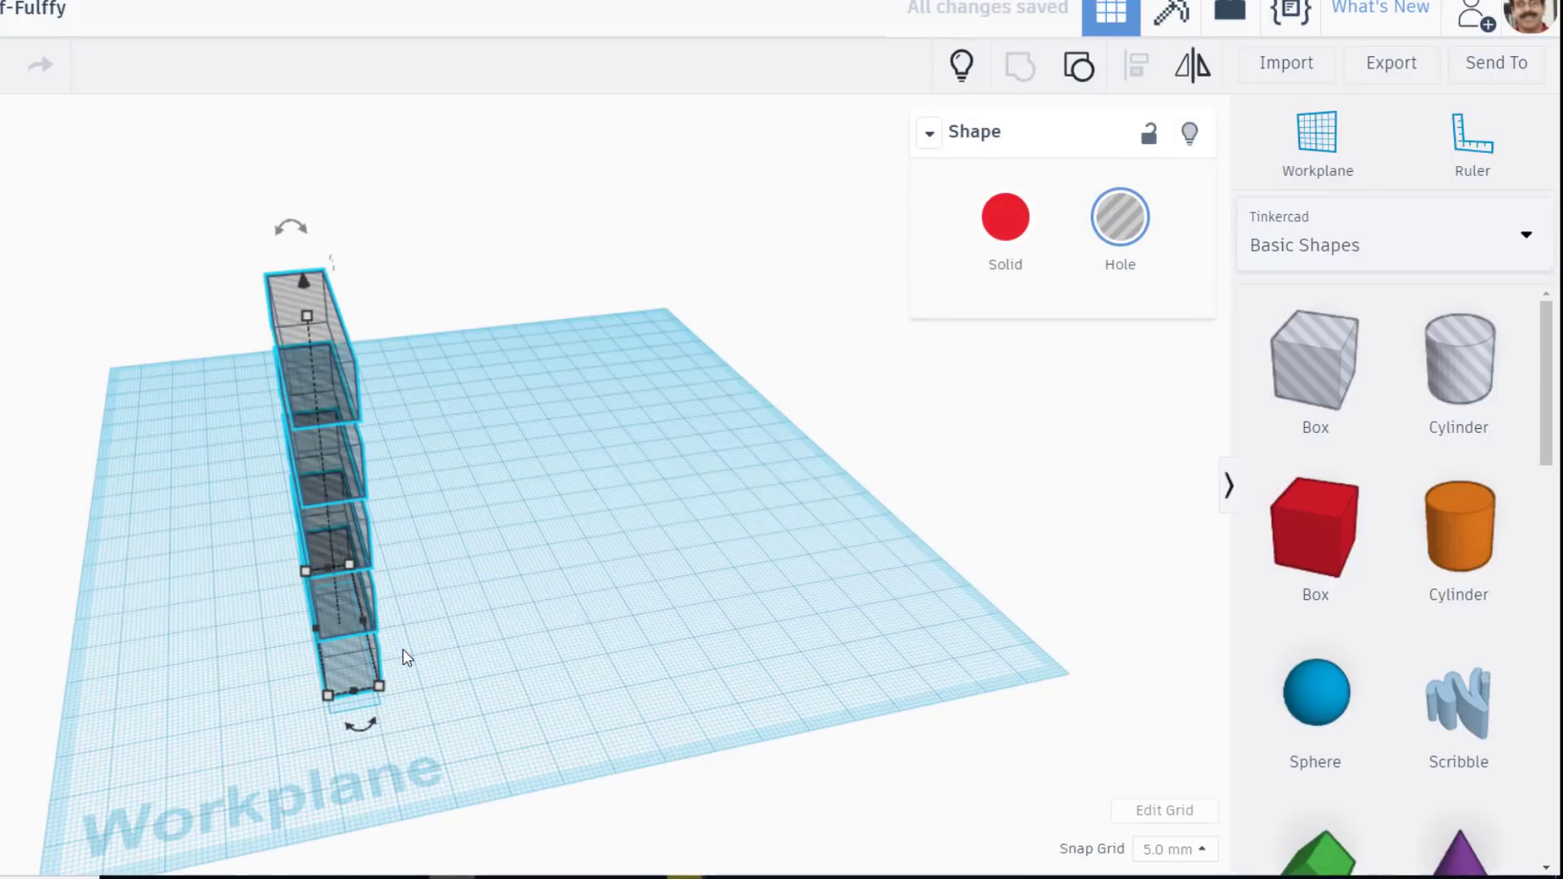
pyautogui.hotkey('ctrl', 'd')
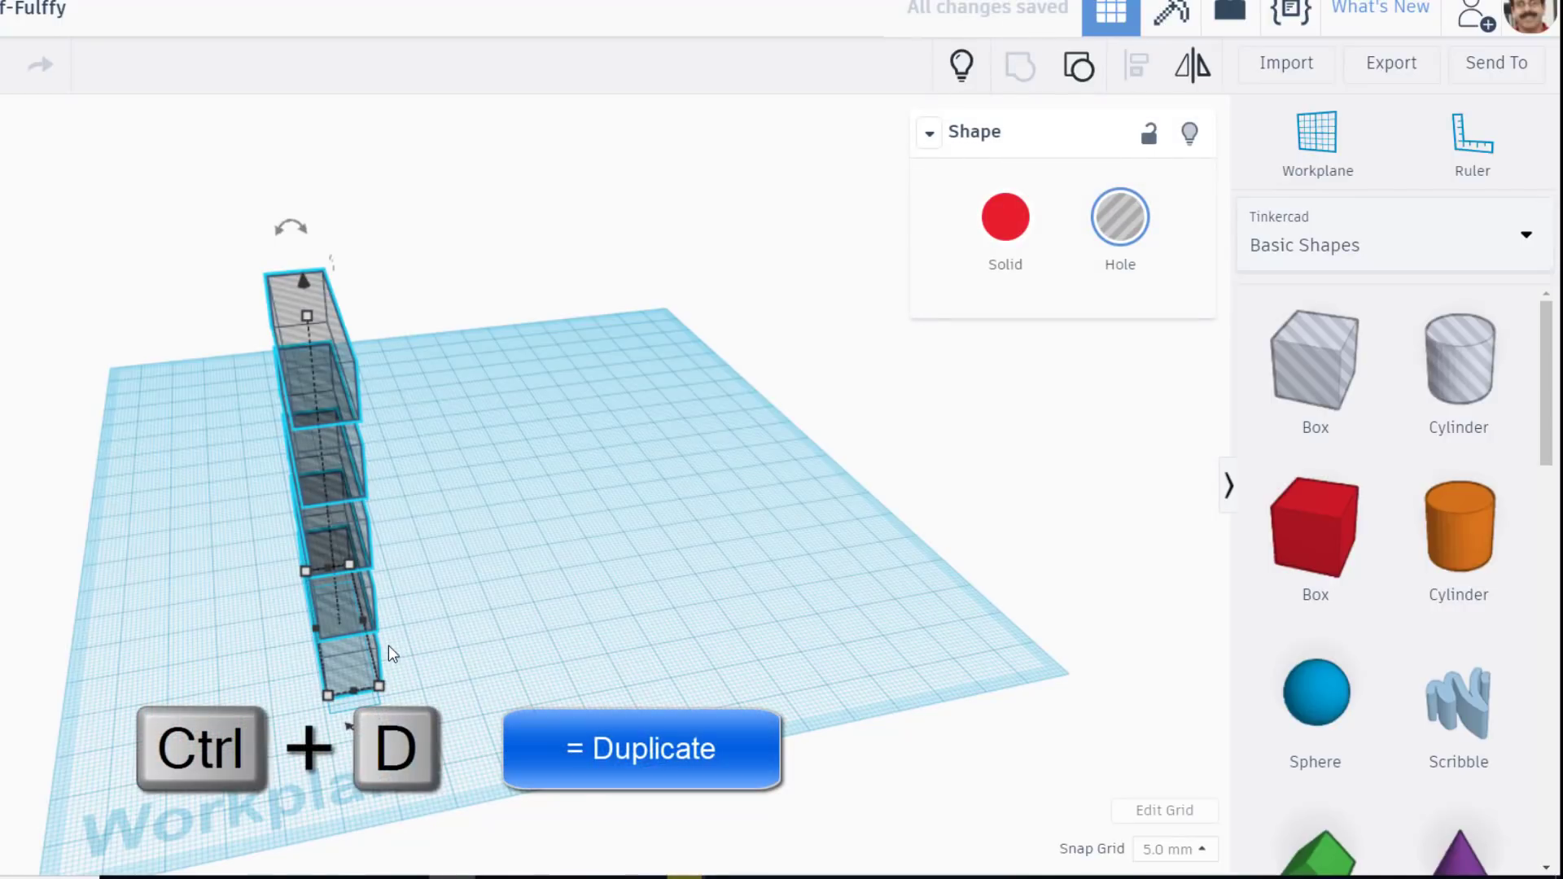
pyautogui.press('Right')
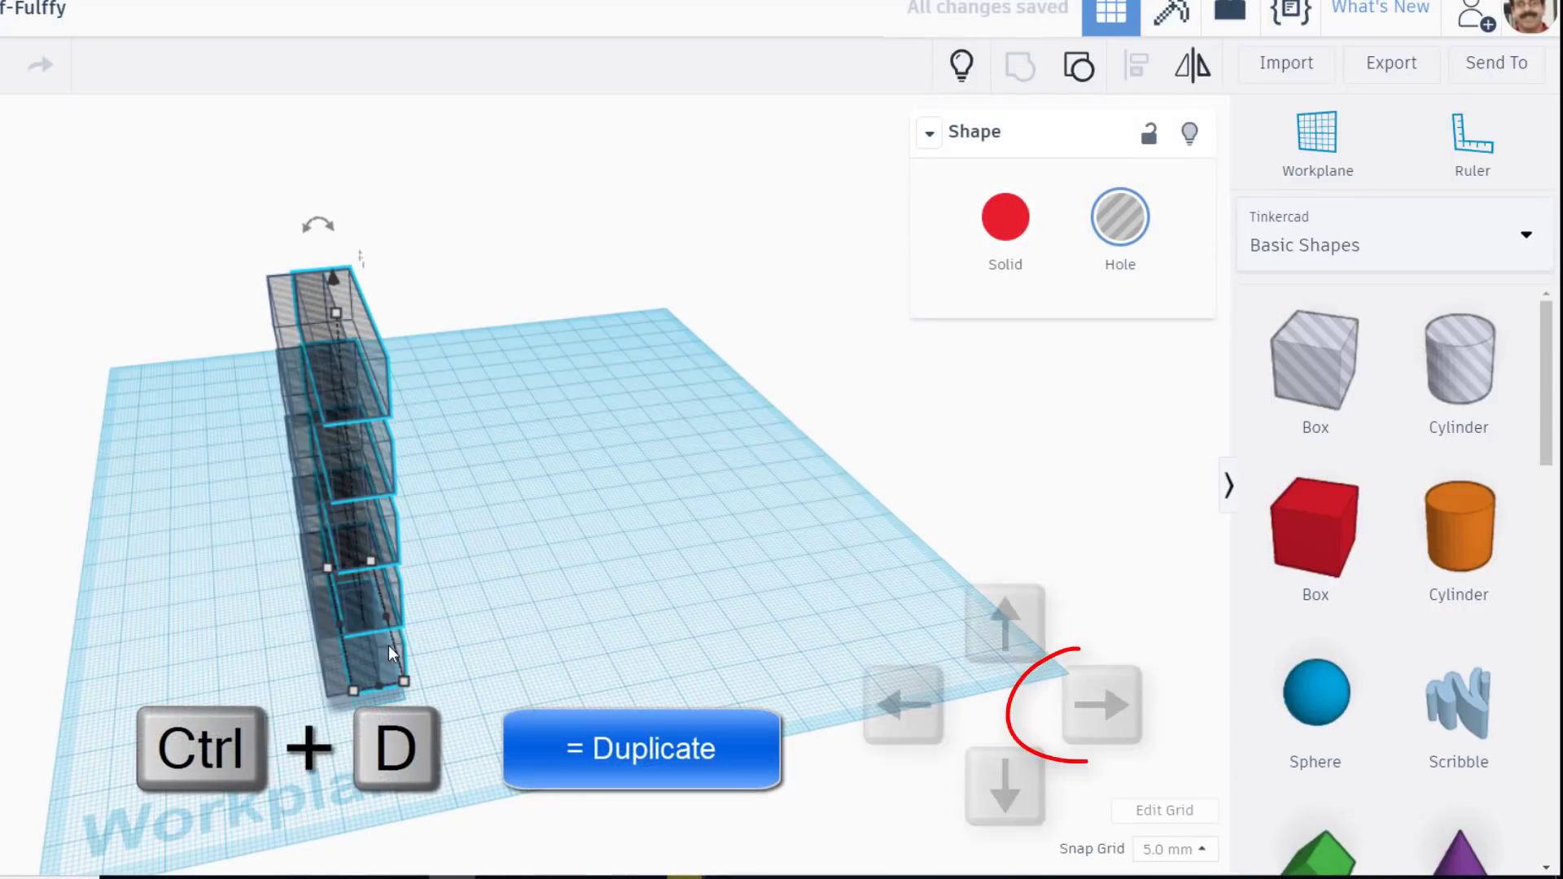
pyautogui.press('Right')
pyautogui.press('Right')
pyautogui.press('Right')
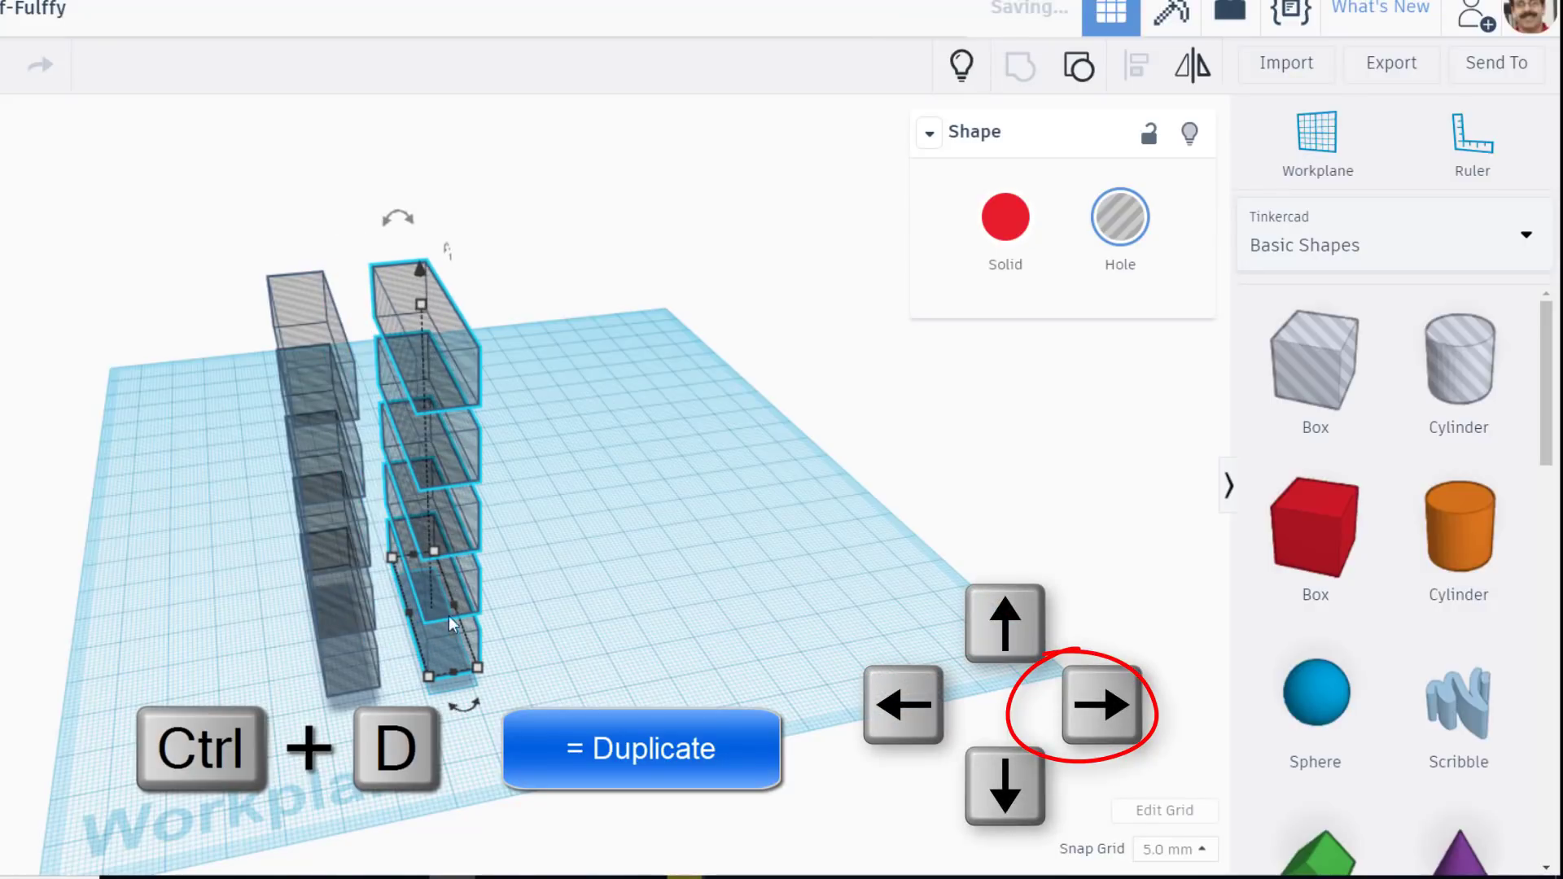
pyautogui.click(961, 65)
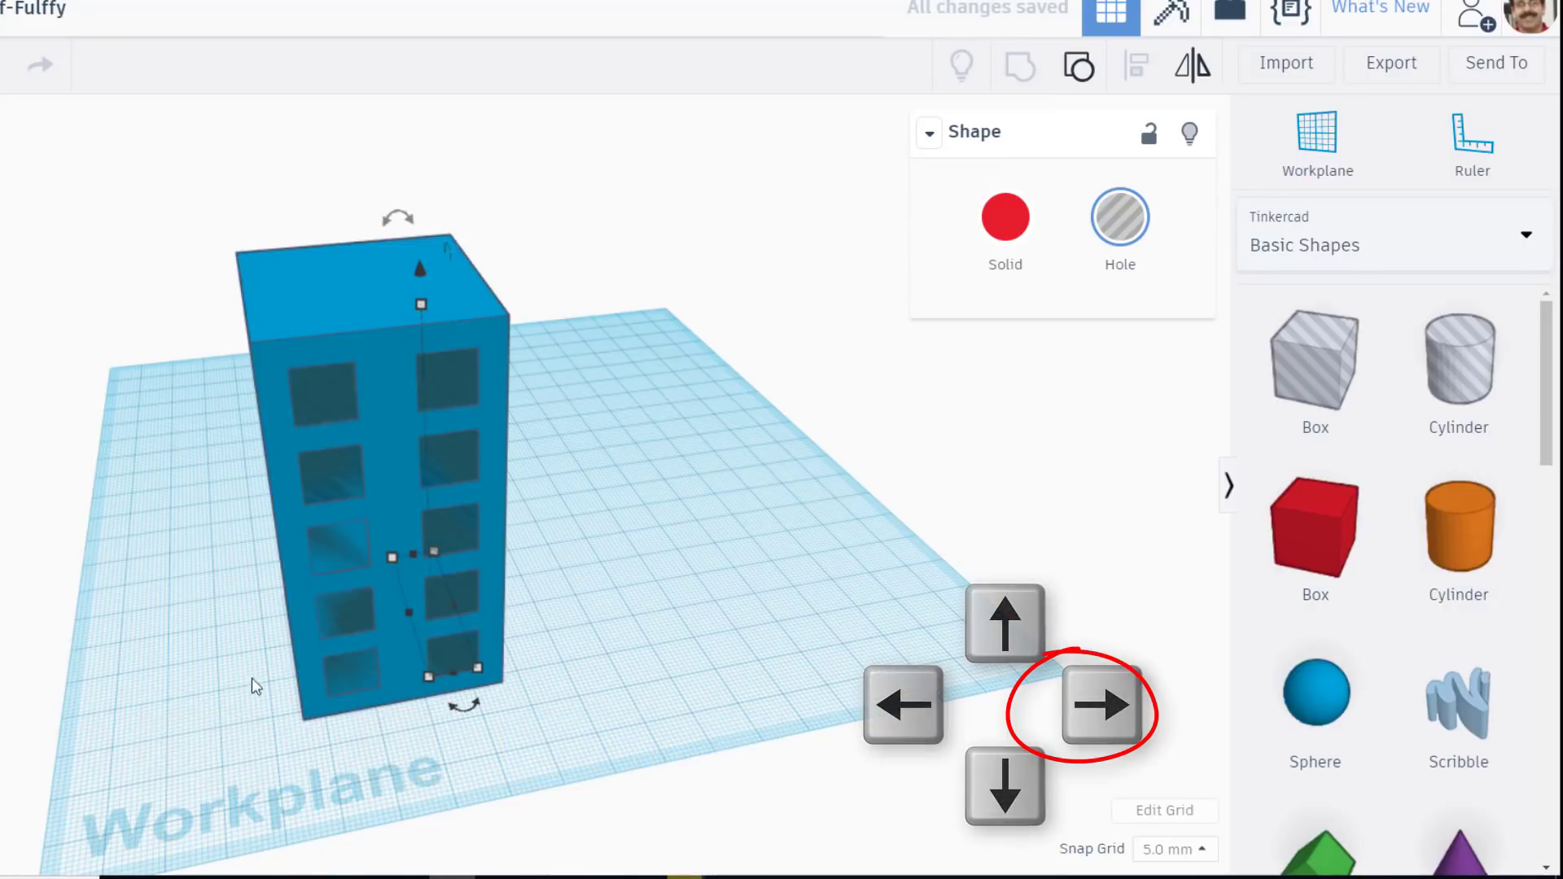
pyautogui.moveTo(251, 679); pyautogui.dragTo(76, 658, button='right')
pyautogui.click(373, 308)
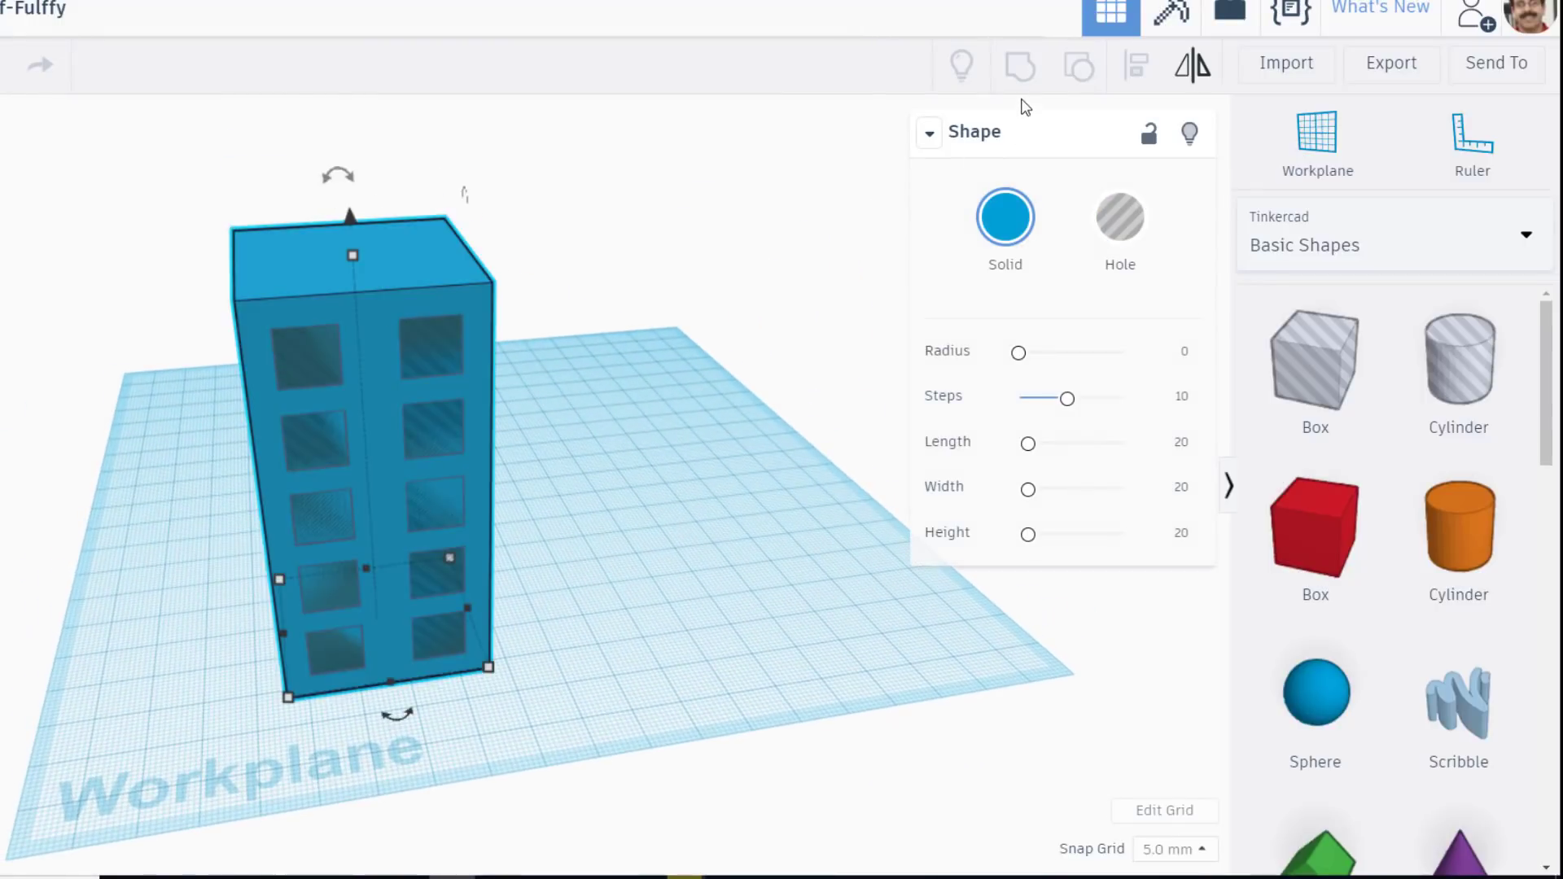
# - Hide the building, duplicate both window-hole columns, and rotate the copies 90°
pyautogui.click(1193, 136)
pyautogui.moveTo(2, 541); pyautogui.dragTo(303, 348, button='right')
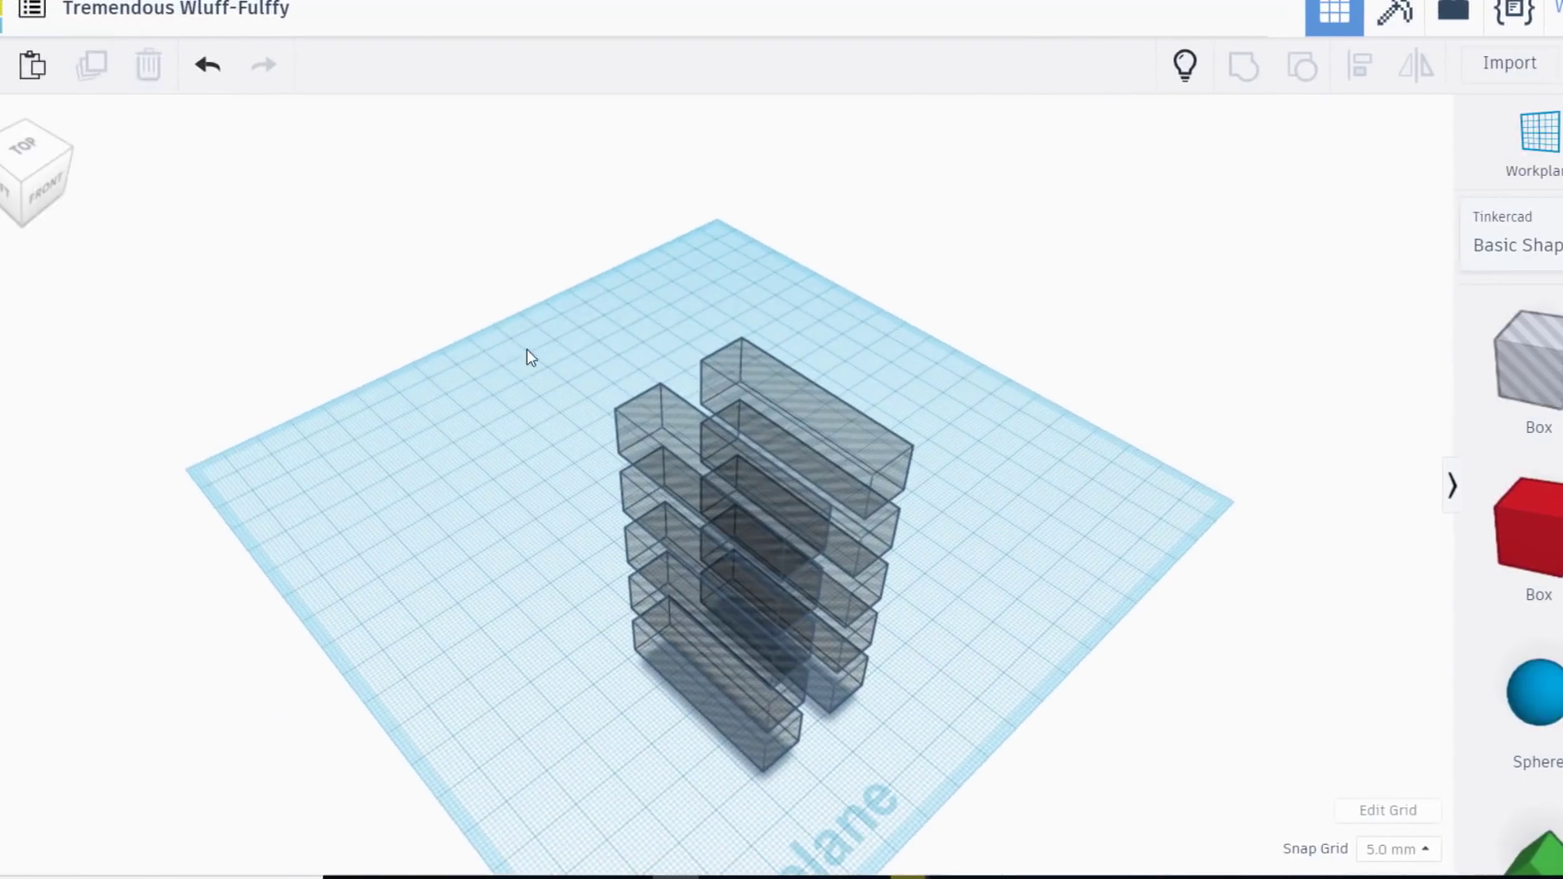
pyautogui.moveTo(545, 307); pyautogui.dragTo(887, 771)
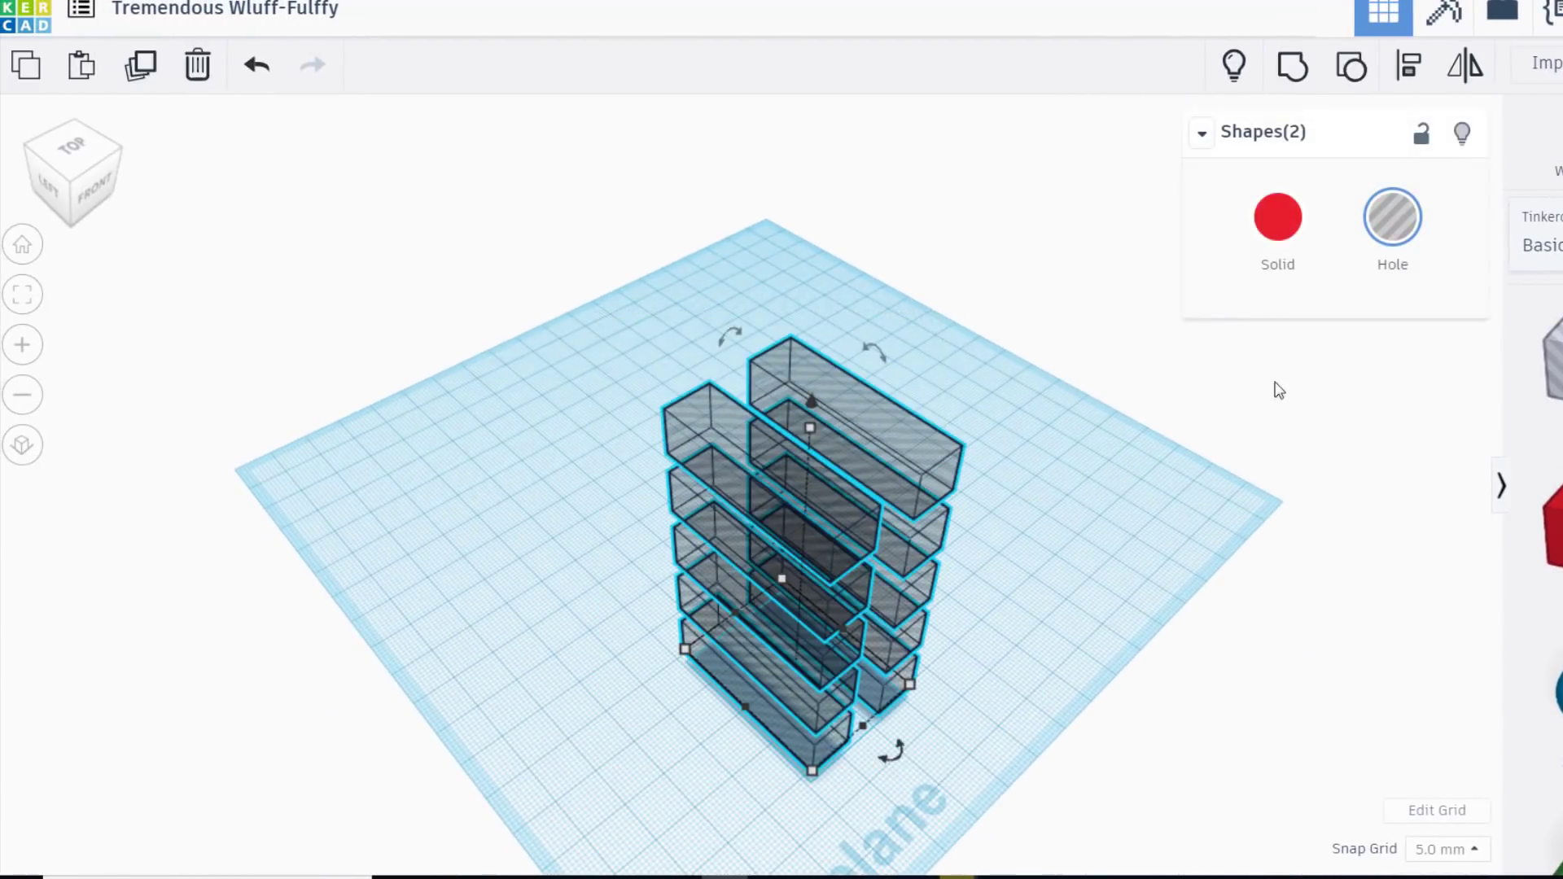
pyautogui.click(140, 67)
pyautogui.moveTo(891, 750); pyautogui.dragTo(696, 745)
pyautogui.moveTo(639, 769)
pyautogui.mouseDown(button='right')
pyautogui.moveTo(549, 648)
pyautogui.moveTo(676, 720)
pyautogui.moveTo(646, 739)
pyautogui.mouseUp(button='right')
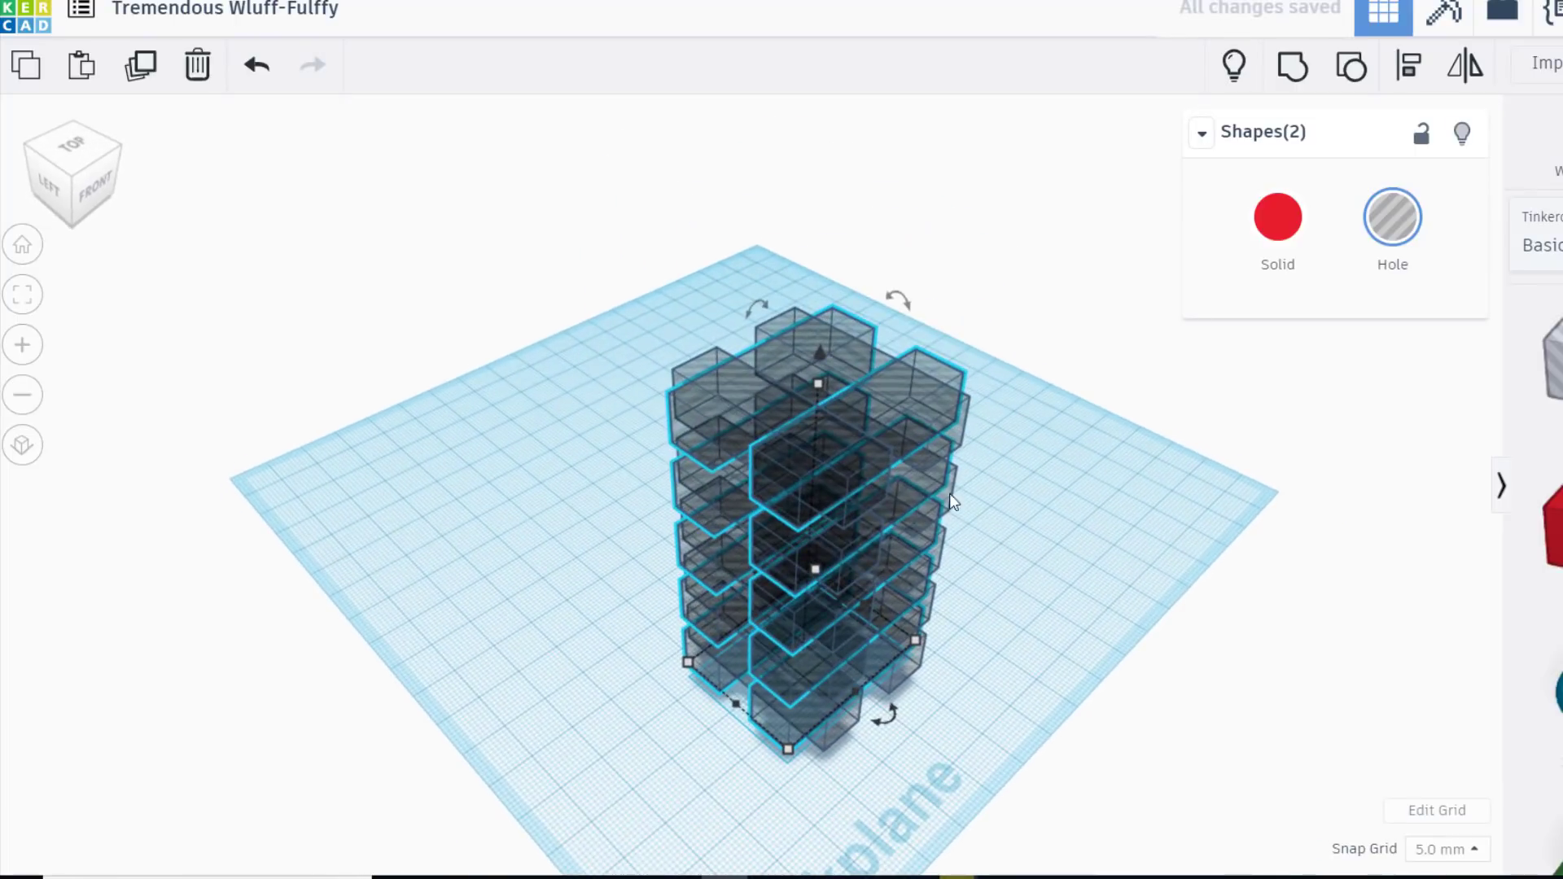
# - Show all shapes and group the tower with its window holes
pyautogui.click(1234, 65)
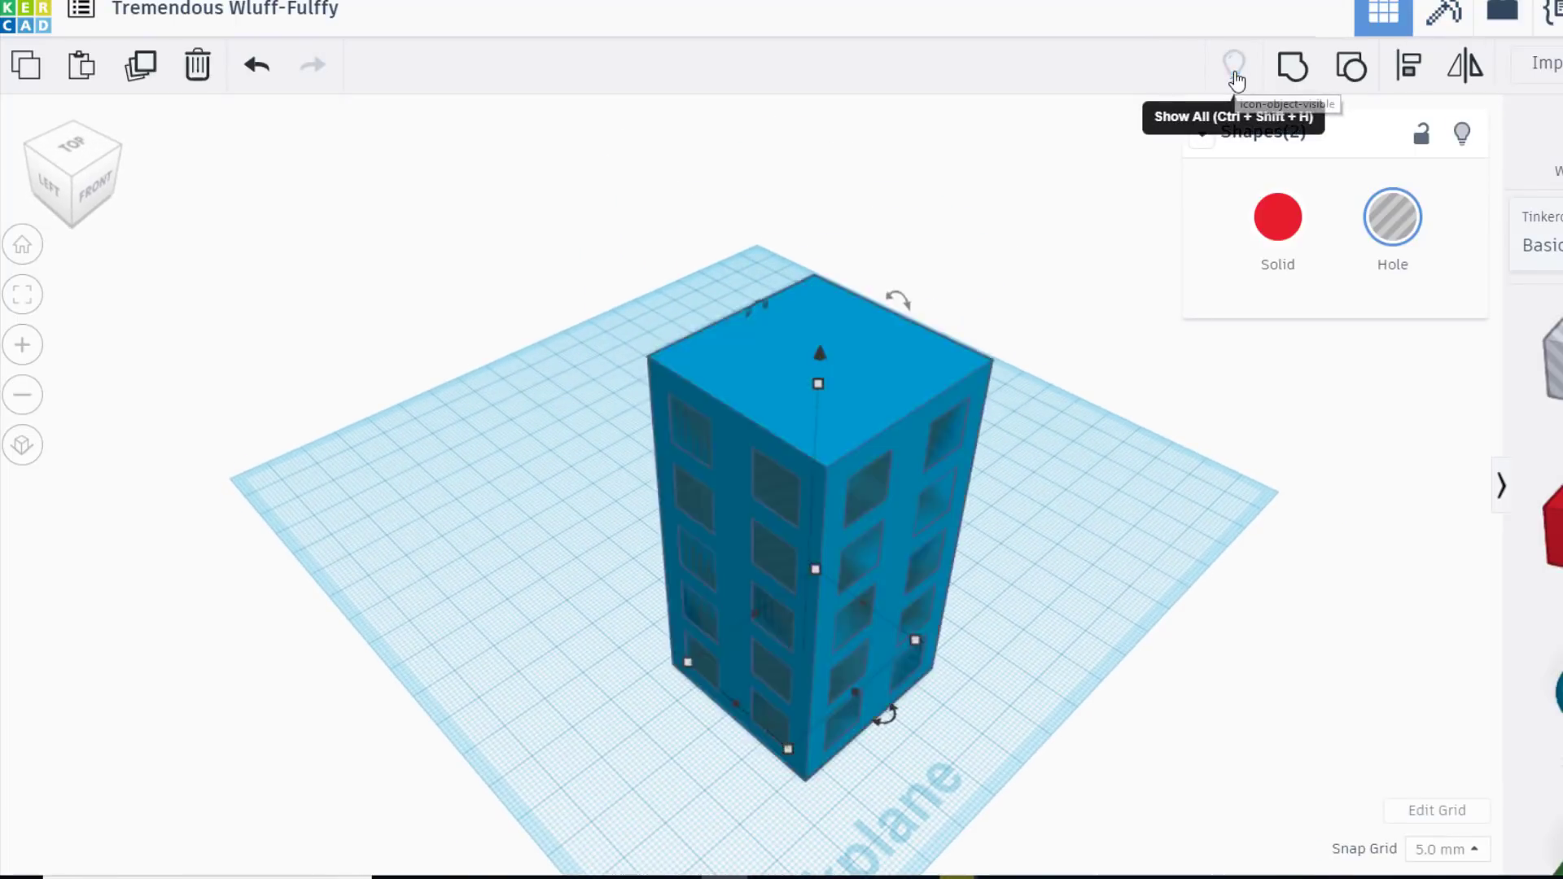
pyautogui.moveTo(550, 280); pyautogui.dragTo(1013, 736)
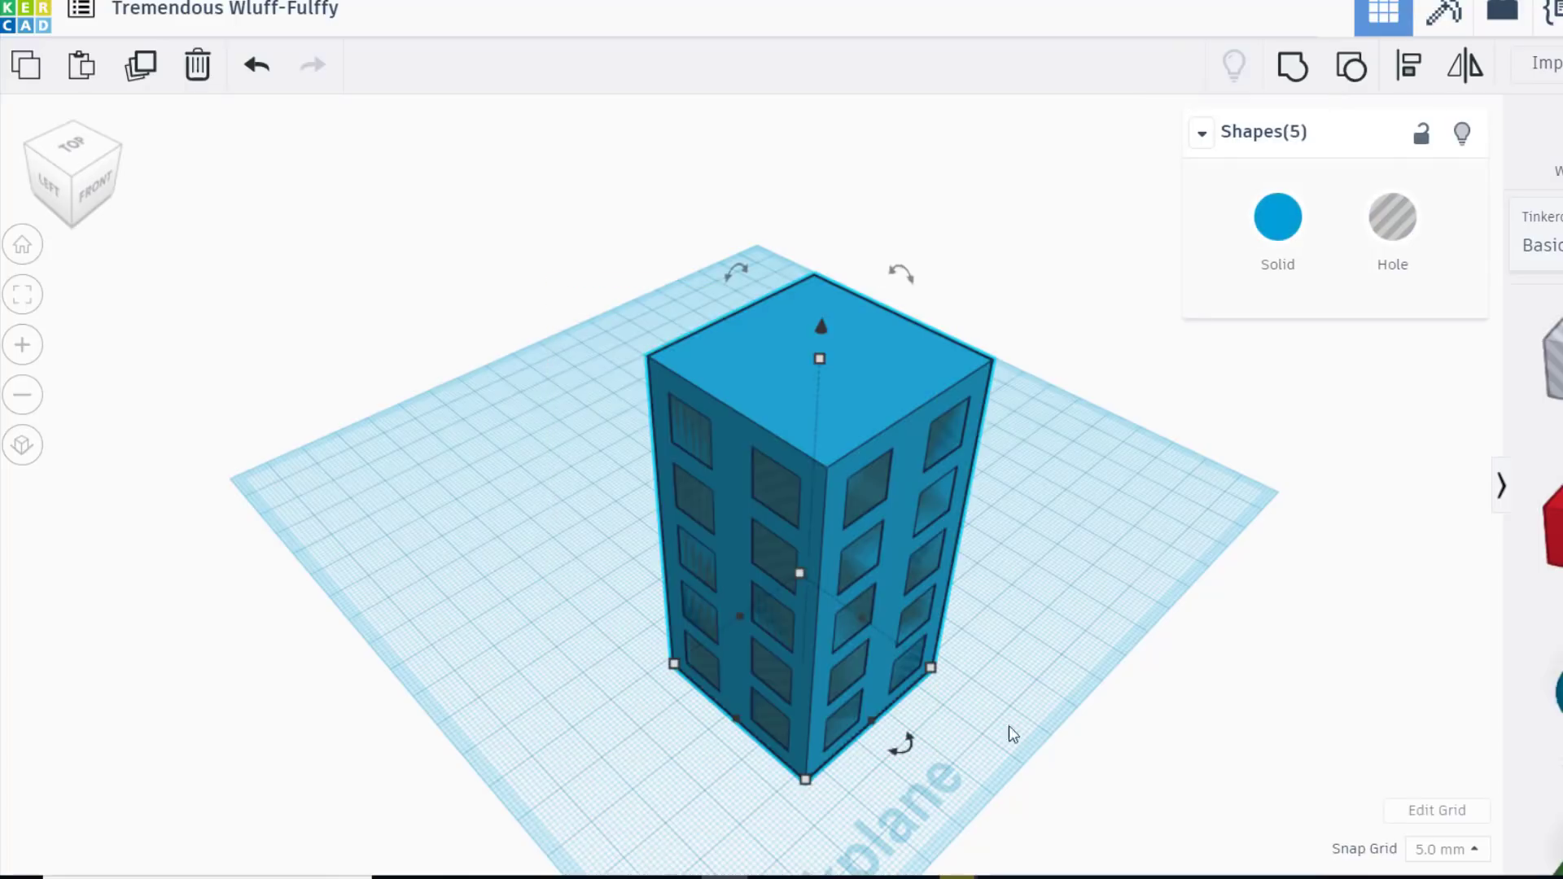
pyautogui.click(1294, 75)
# - Drag a new box hole onto the workplane beside the building
pyautogui.moveTo(1071, 603); pyautogui.dragTo(924, 575, button='right')
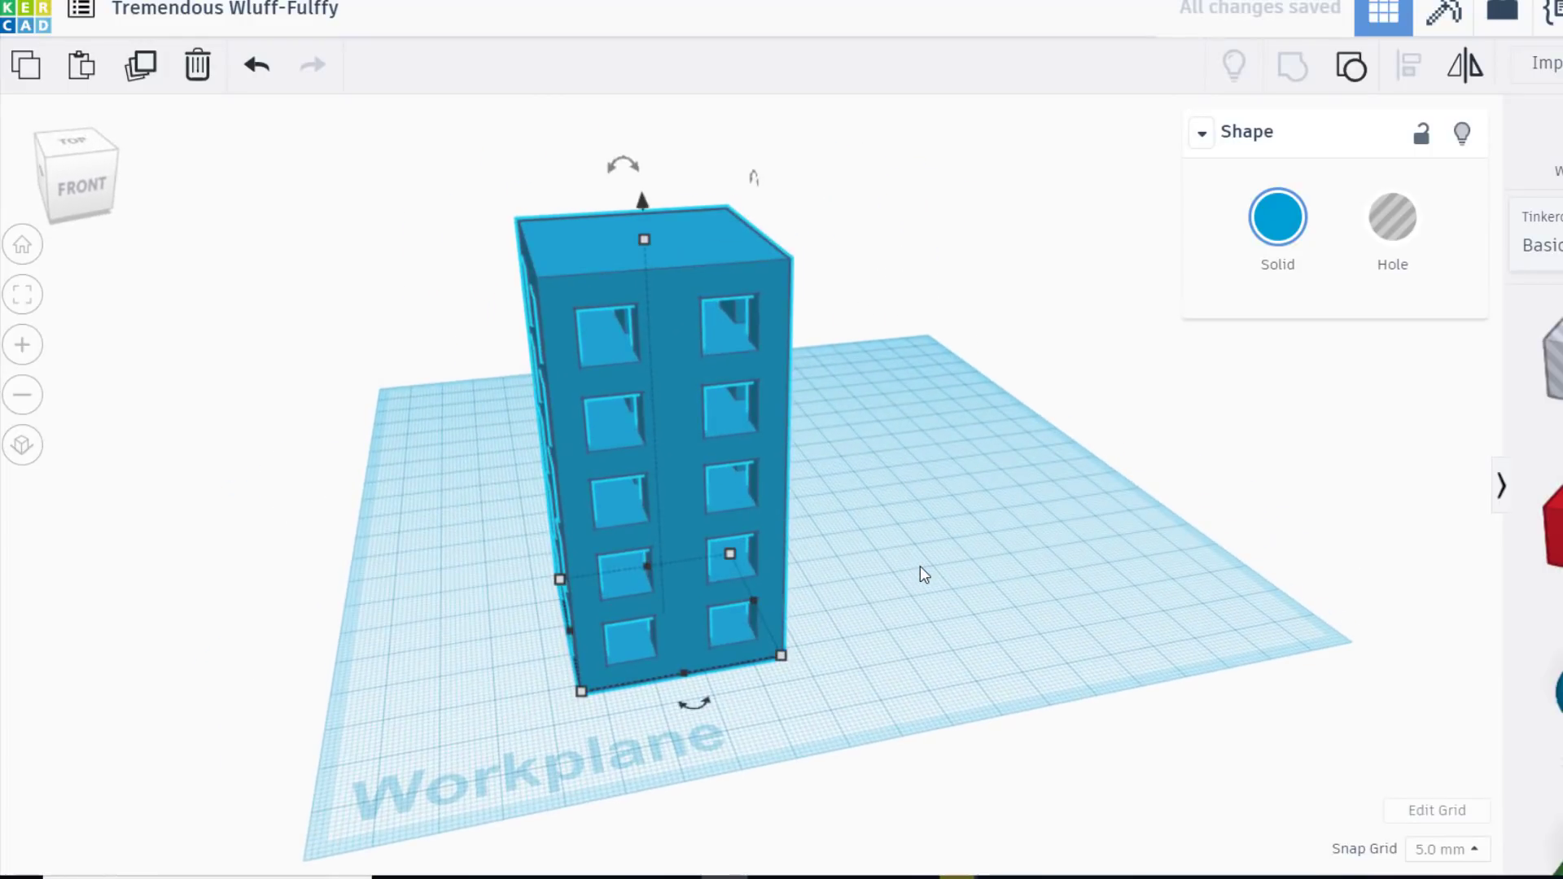
pyautogui.moveTo(1113, 600); pyautogui.dragTo(1038, 597, button='right')
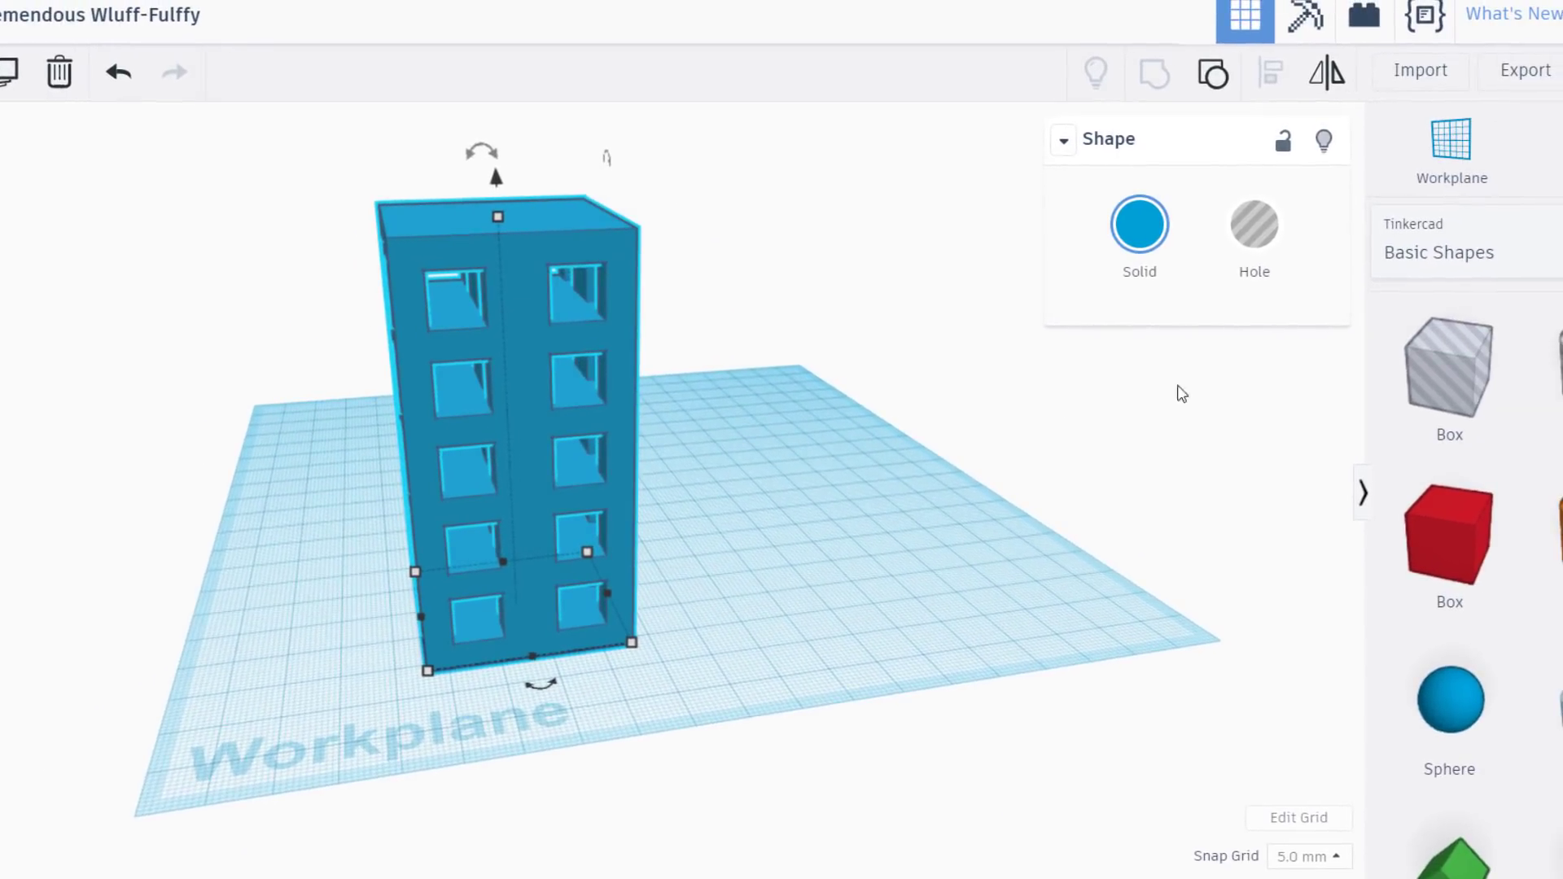
pyautogui.moveTo(1440, 389); pyautogui.dragTo(776, 604)
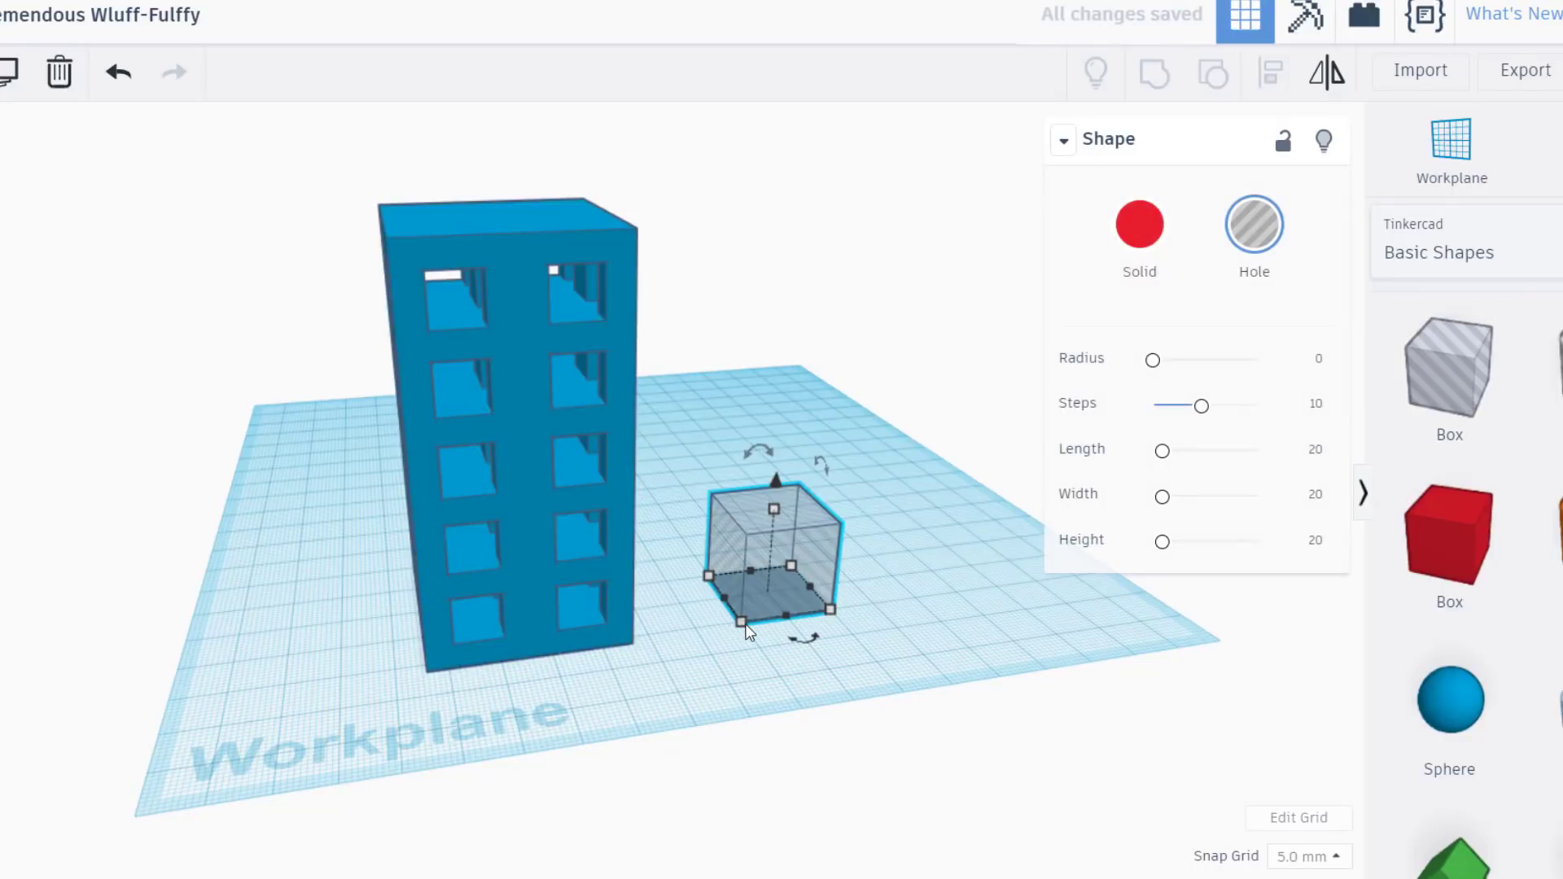
# - Size the new hole box to 36 × 36 mm and 75 mm tall
pyautogui.moveTo(753, 643)
pyautogui.click(841, 688)
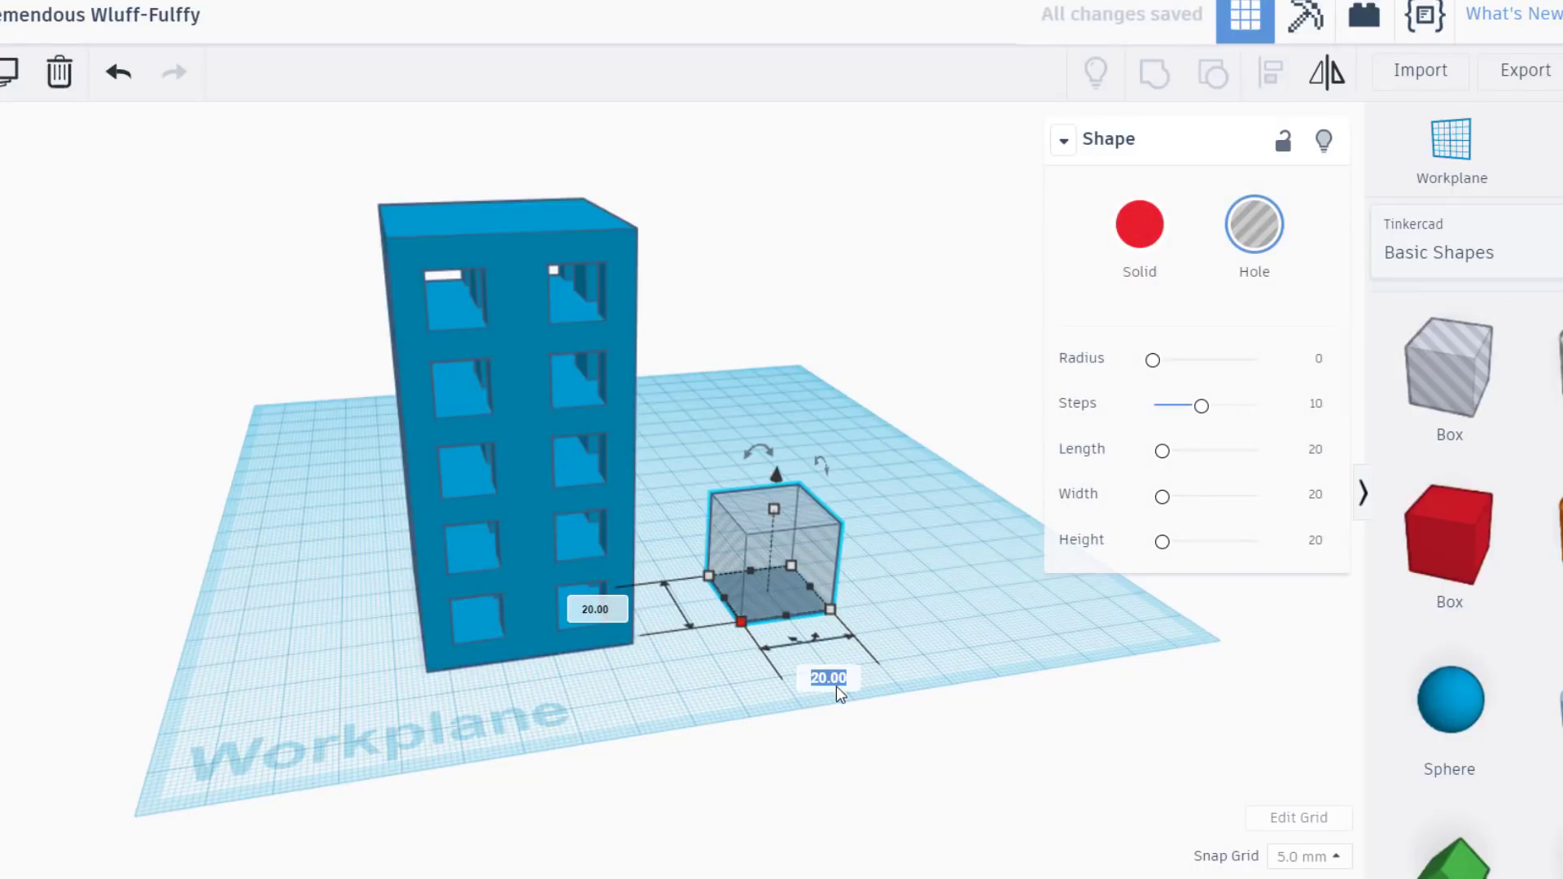
pyautogui.write('36')
pyautogui.press('Return')
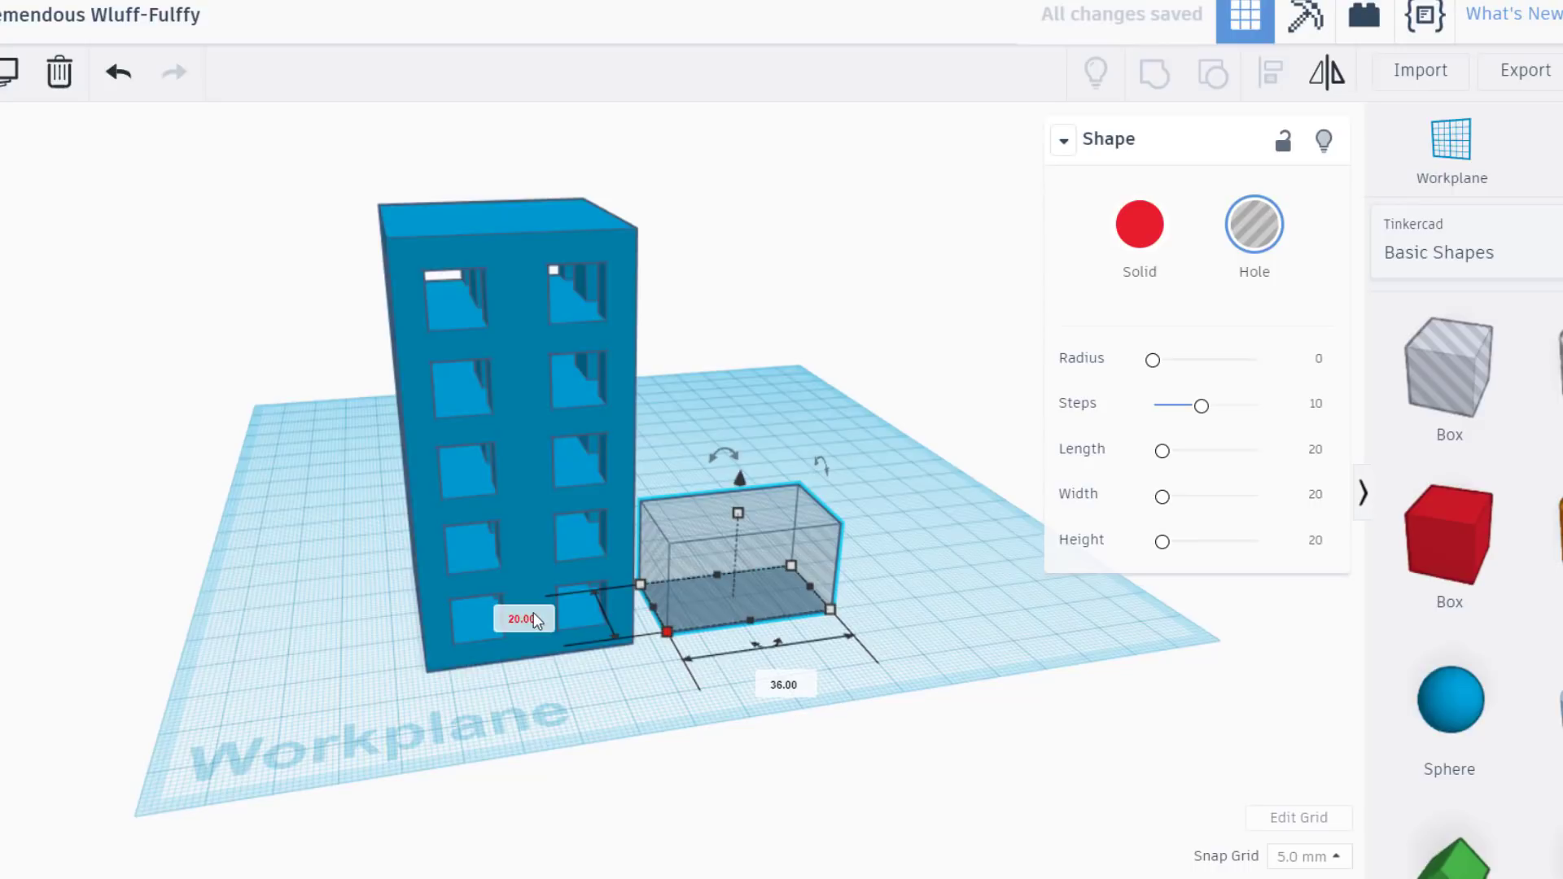
pyautogui.click(535, 621)
pyautogui.write('36')
pyautogui.press('Return')
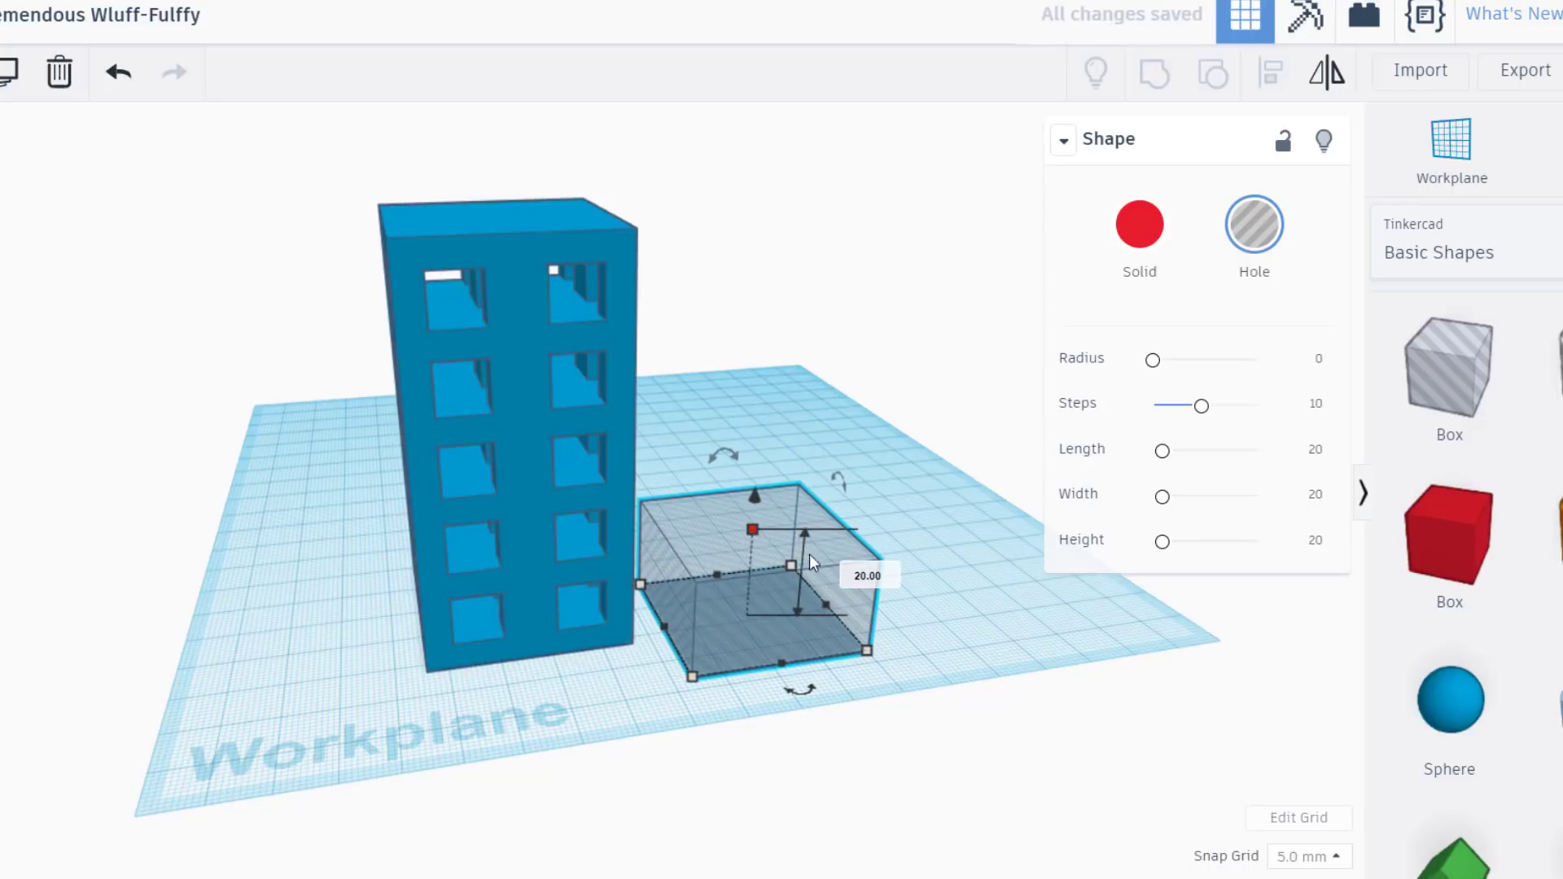
pyautogui.click(859, 569)
pyautogui.write('75')
pyautogui.press('Return')
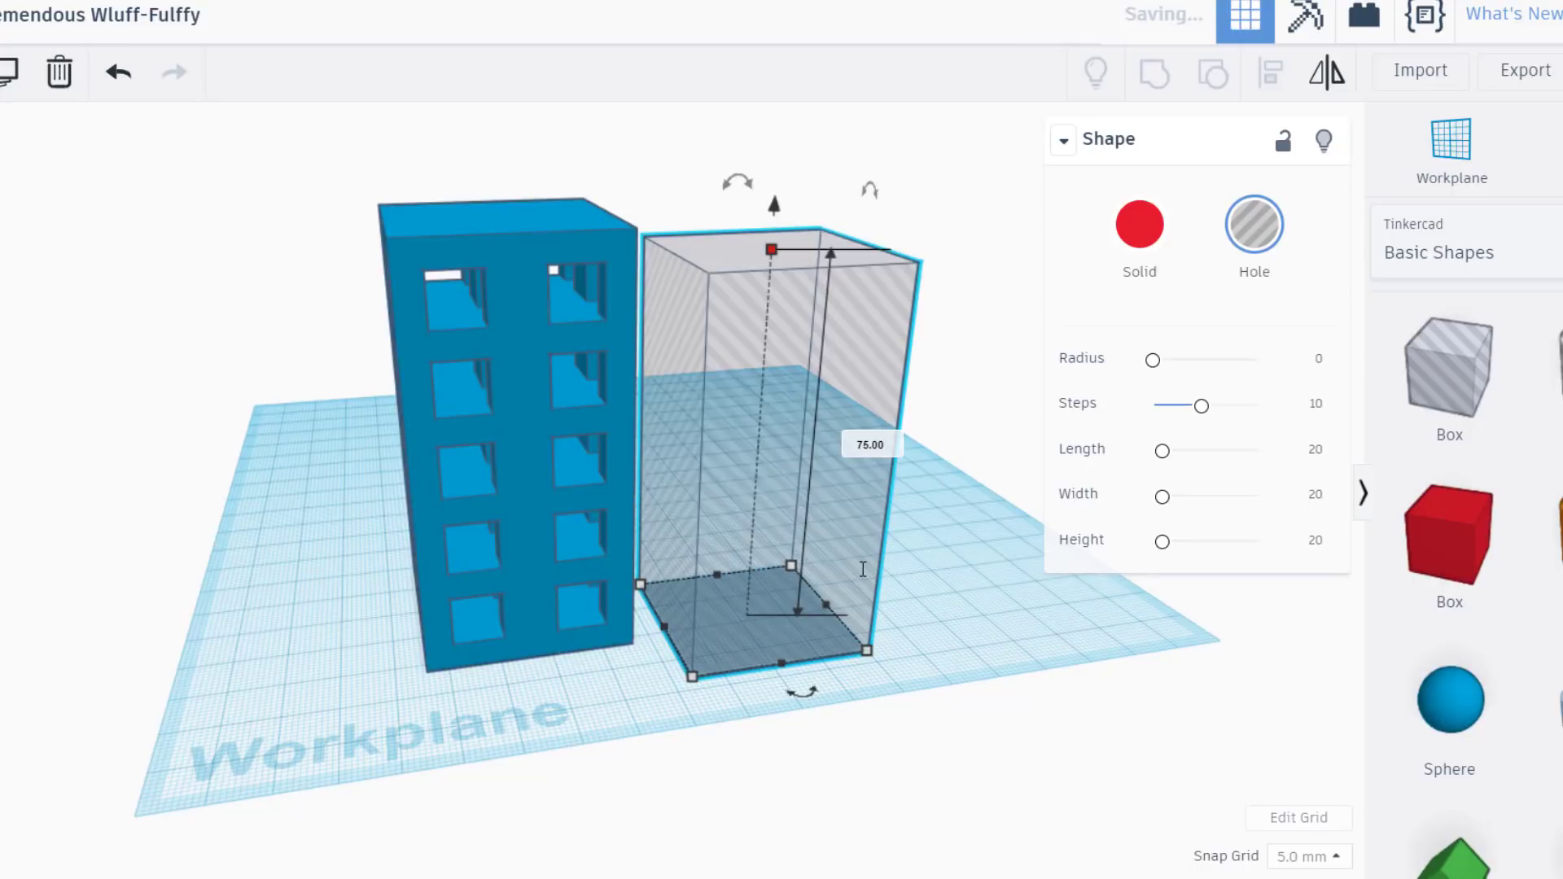
# - Centre the 36 × 36 × 75 hole inside the building and group them to hollow it
pyautogui.moveTo(332, 514); pyautogui.dragTo(918, 716)
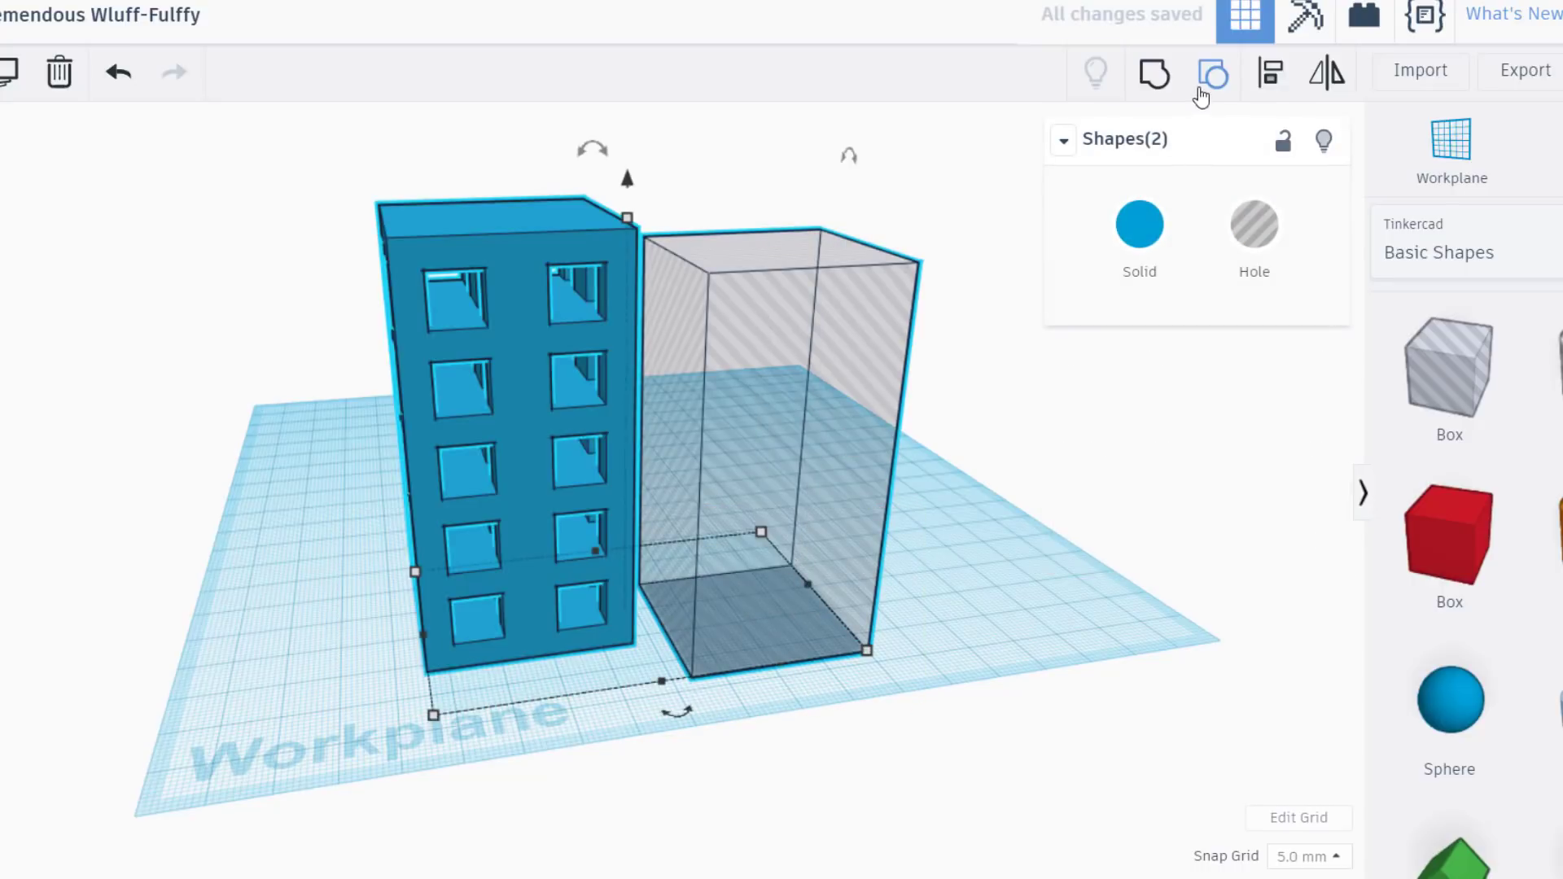
pyautogui.click(1273, 73)
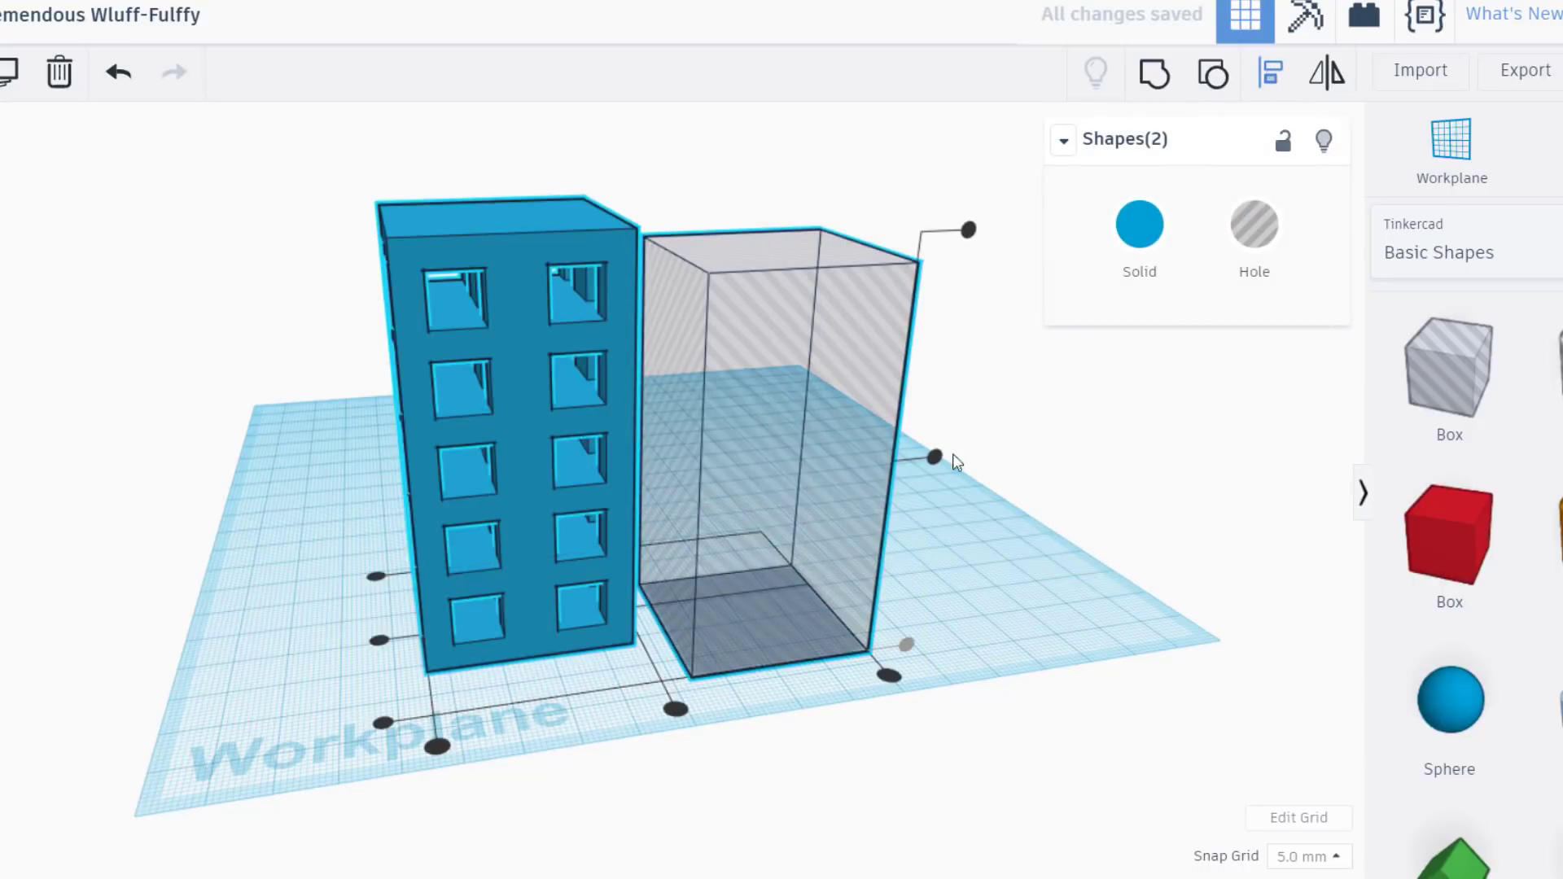
pyautogui.click(676, 710)
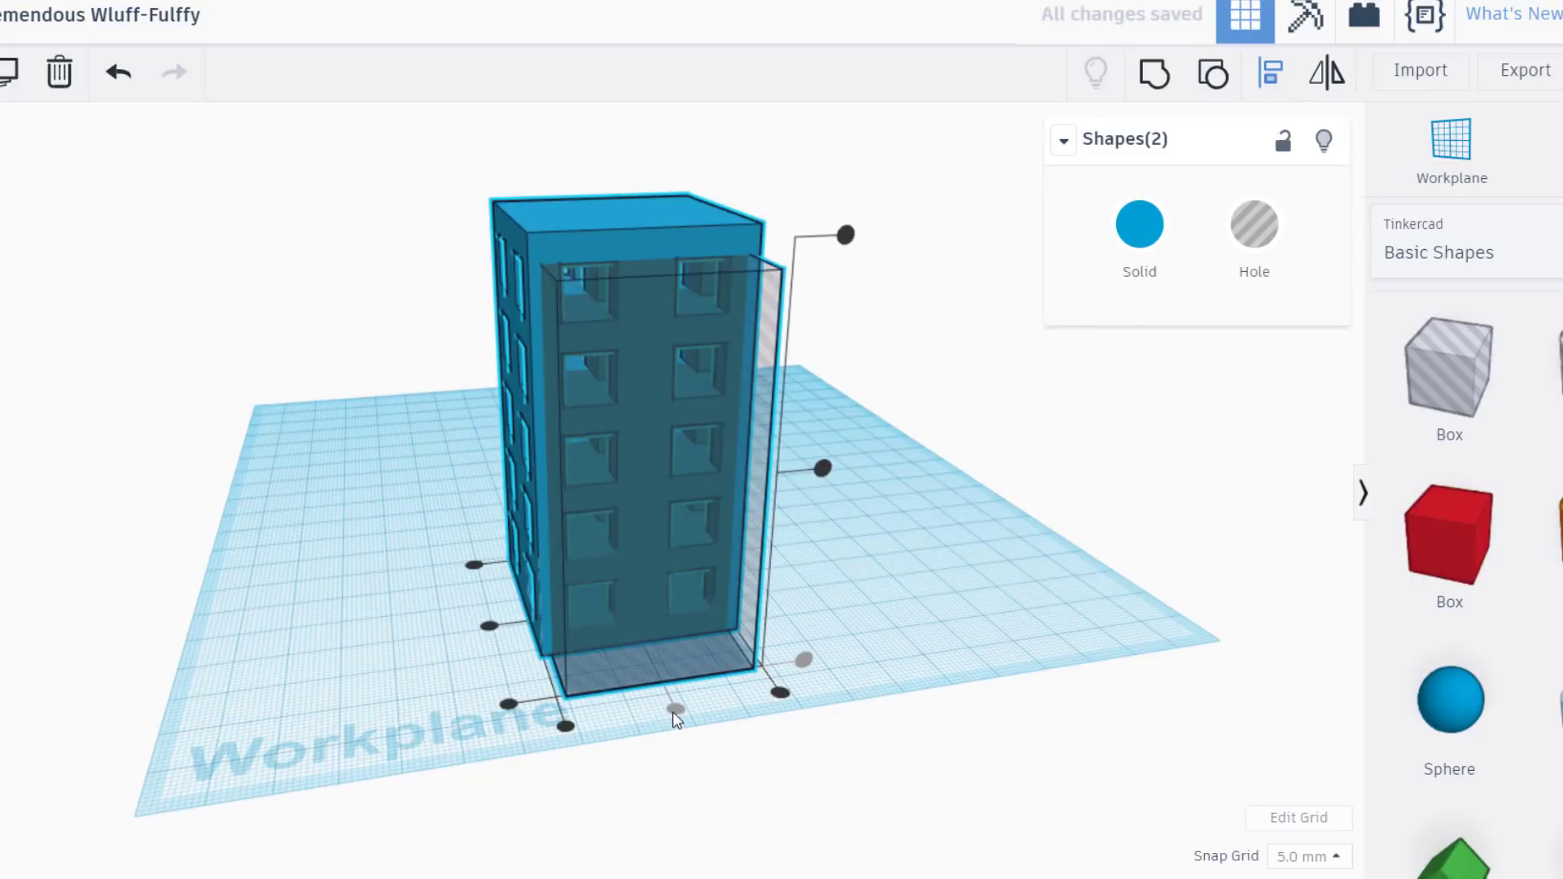
pyautogui.click(489, 627)
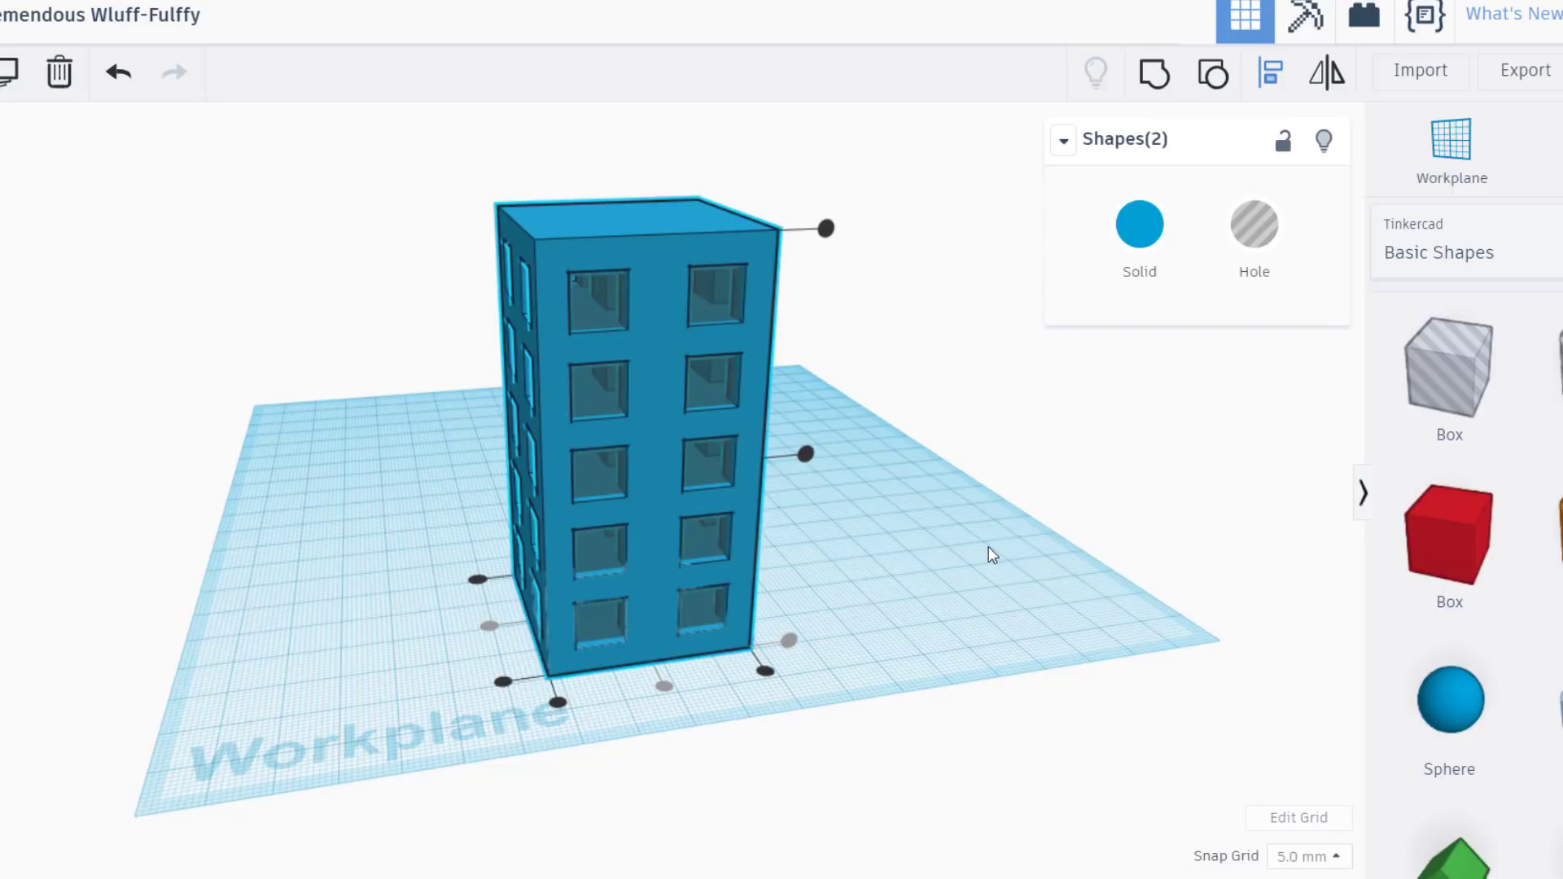
pyautogui.click(924, 600)
pyautogui.moveTo(628, 639); pyautogui.dragTo(765, 719)
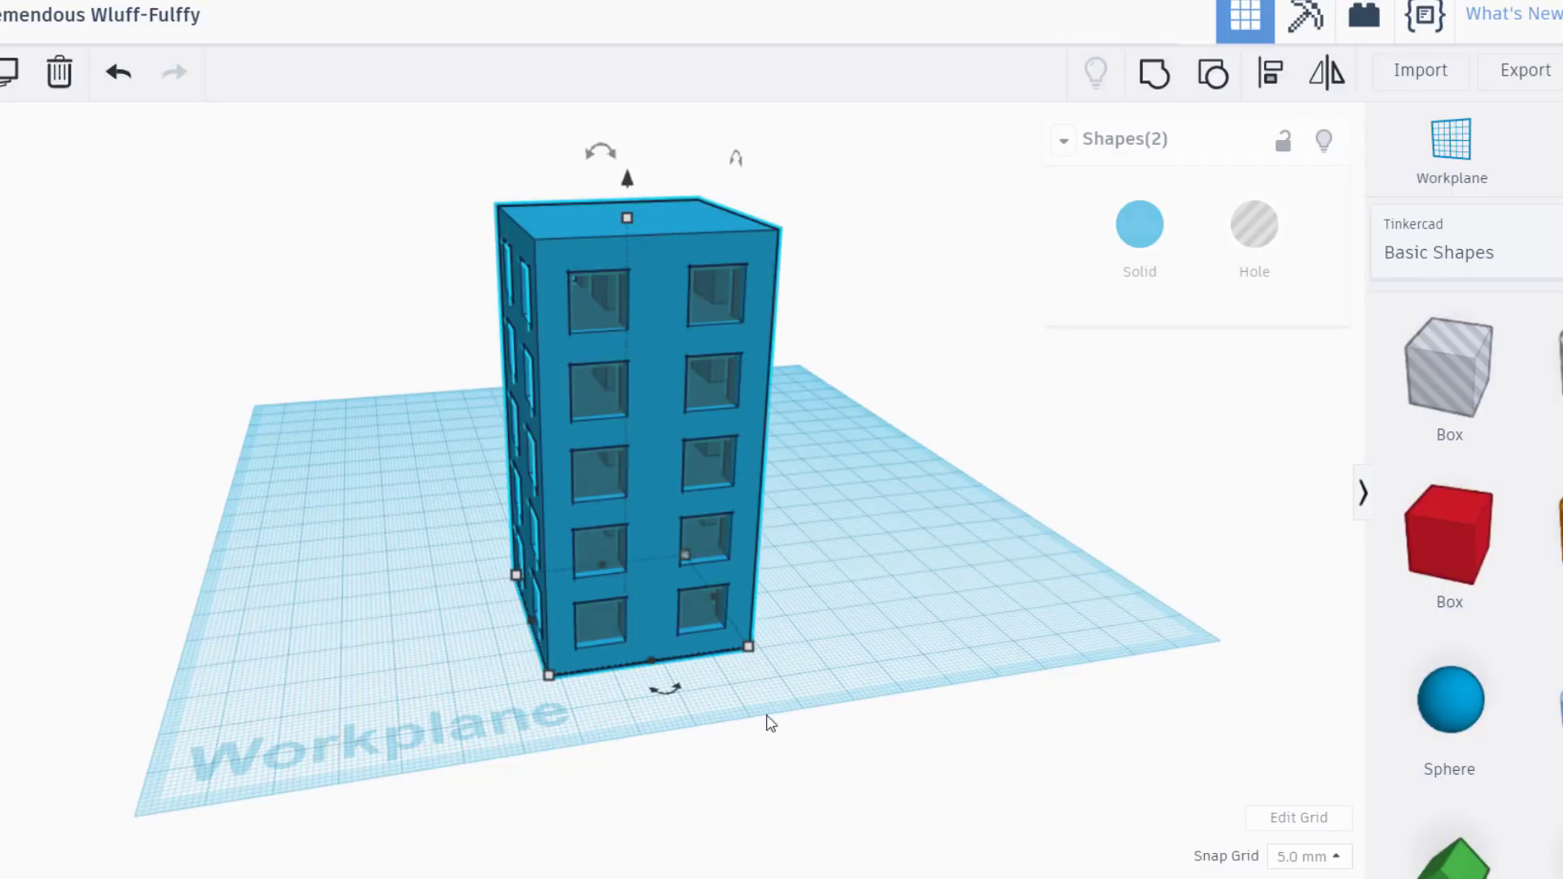
pyautogui.click(1154, 73)
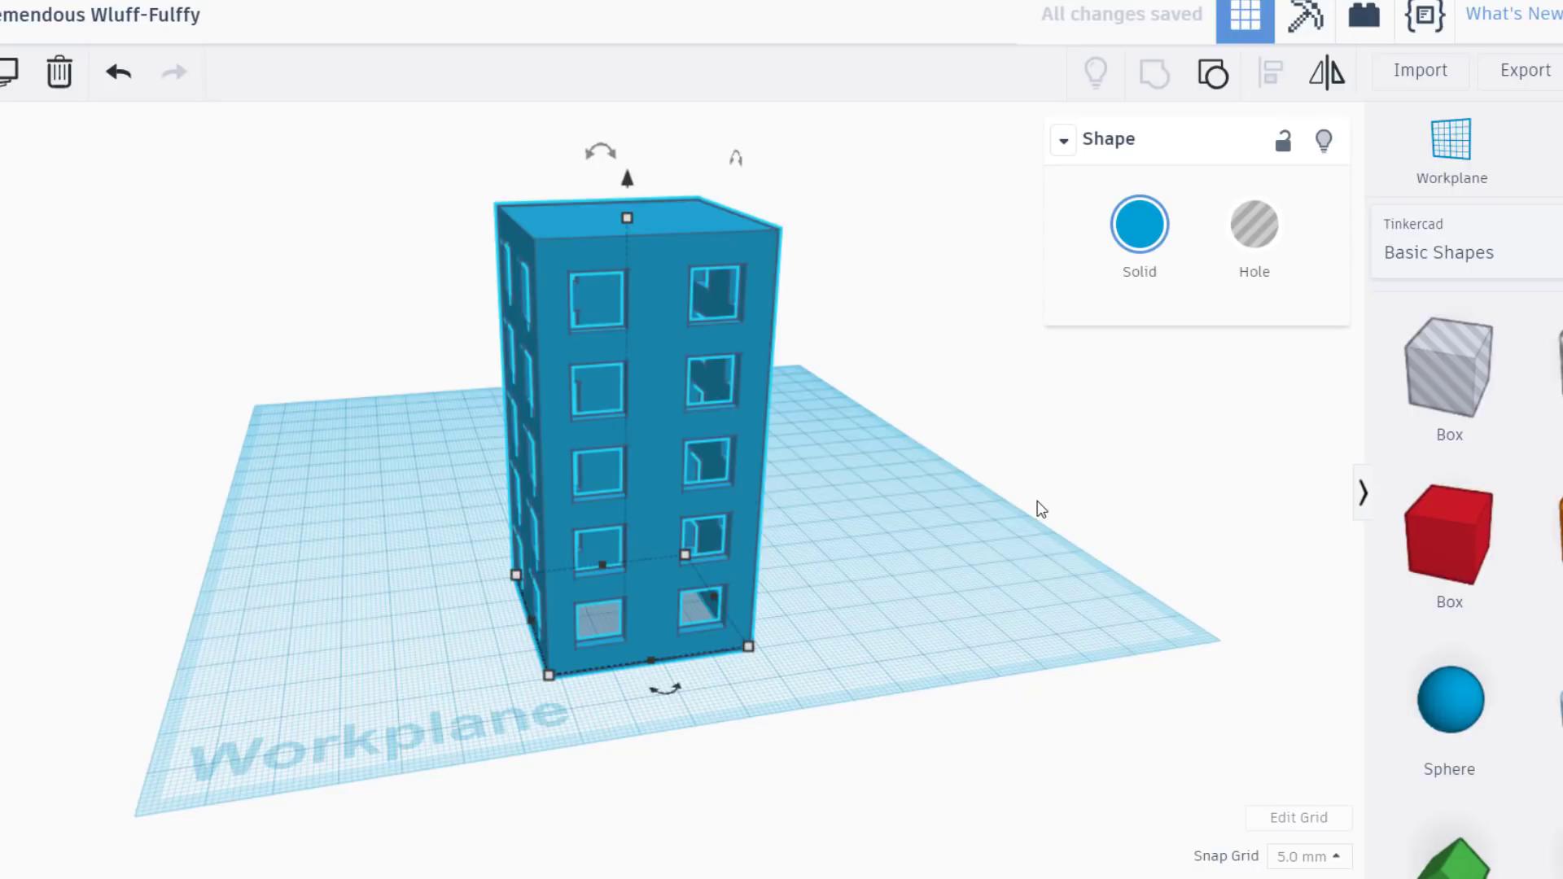
pyautogui.moveTo(1037, 510); pyautogui.dragTo(939, 492, button='right')
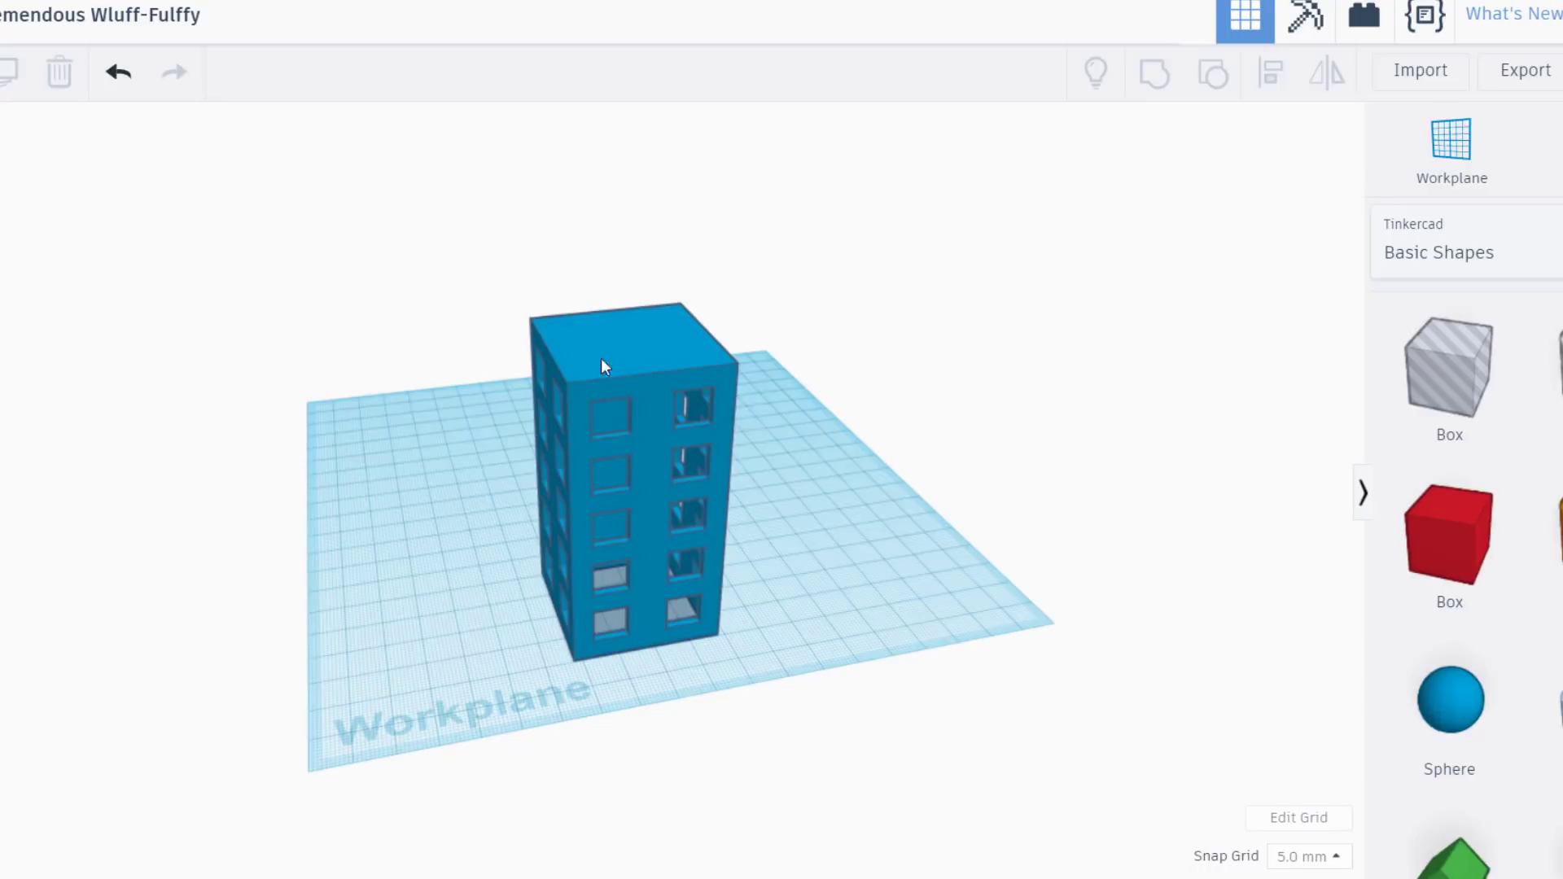
# - Set a workplane on the roof and add a 36 × 36 mm box hole there
pyautogui.click(1402, 179)
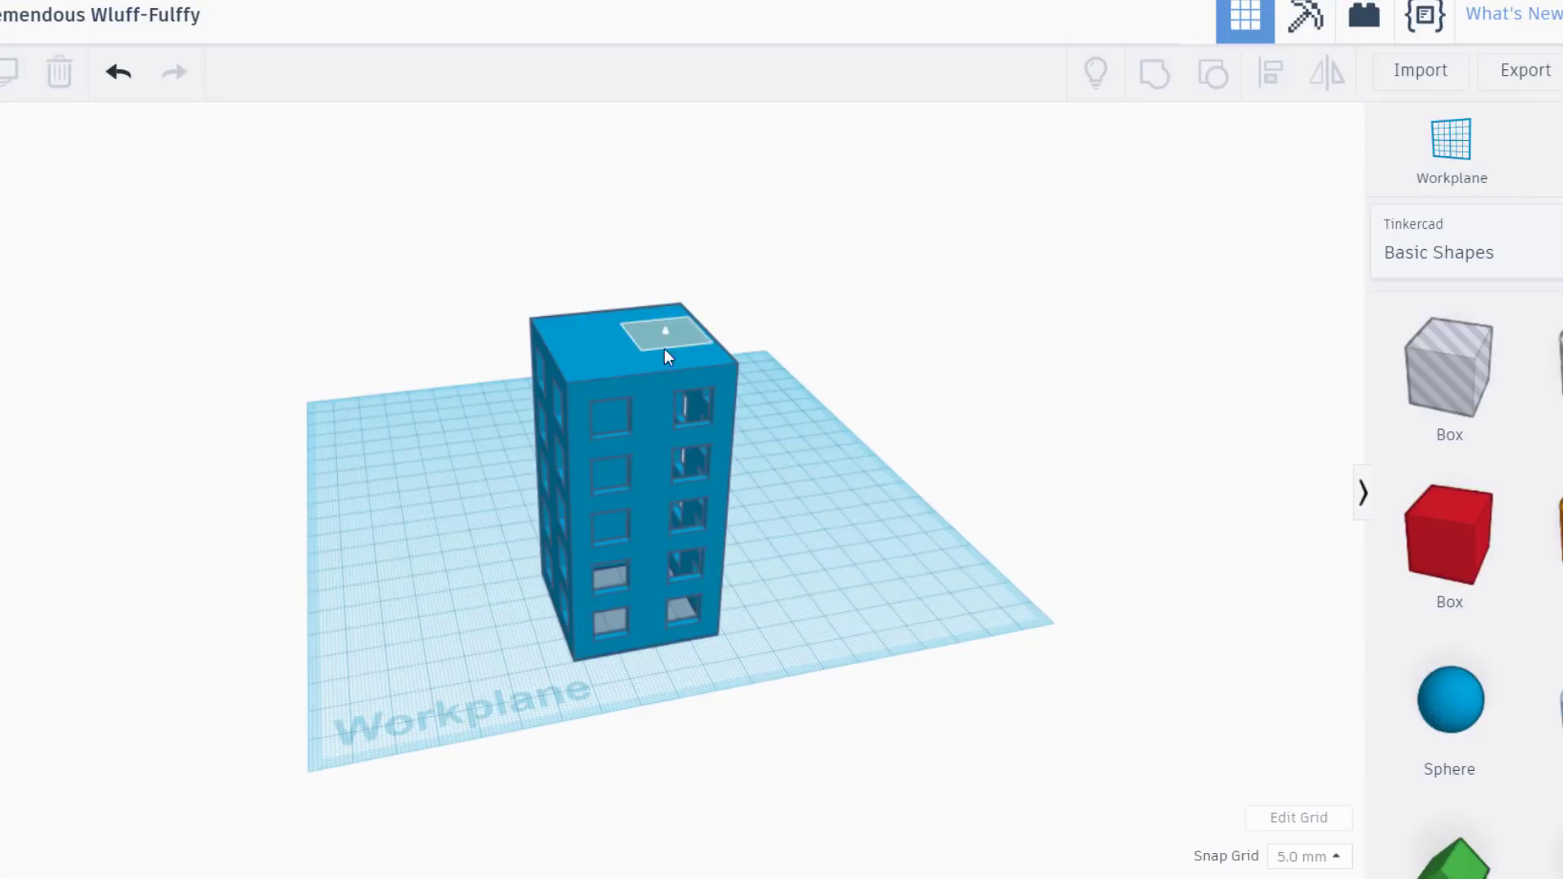
pyautogui.click(627, 349)
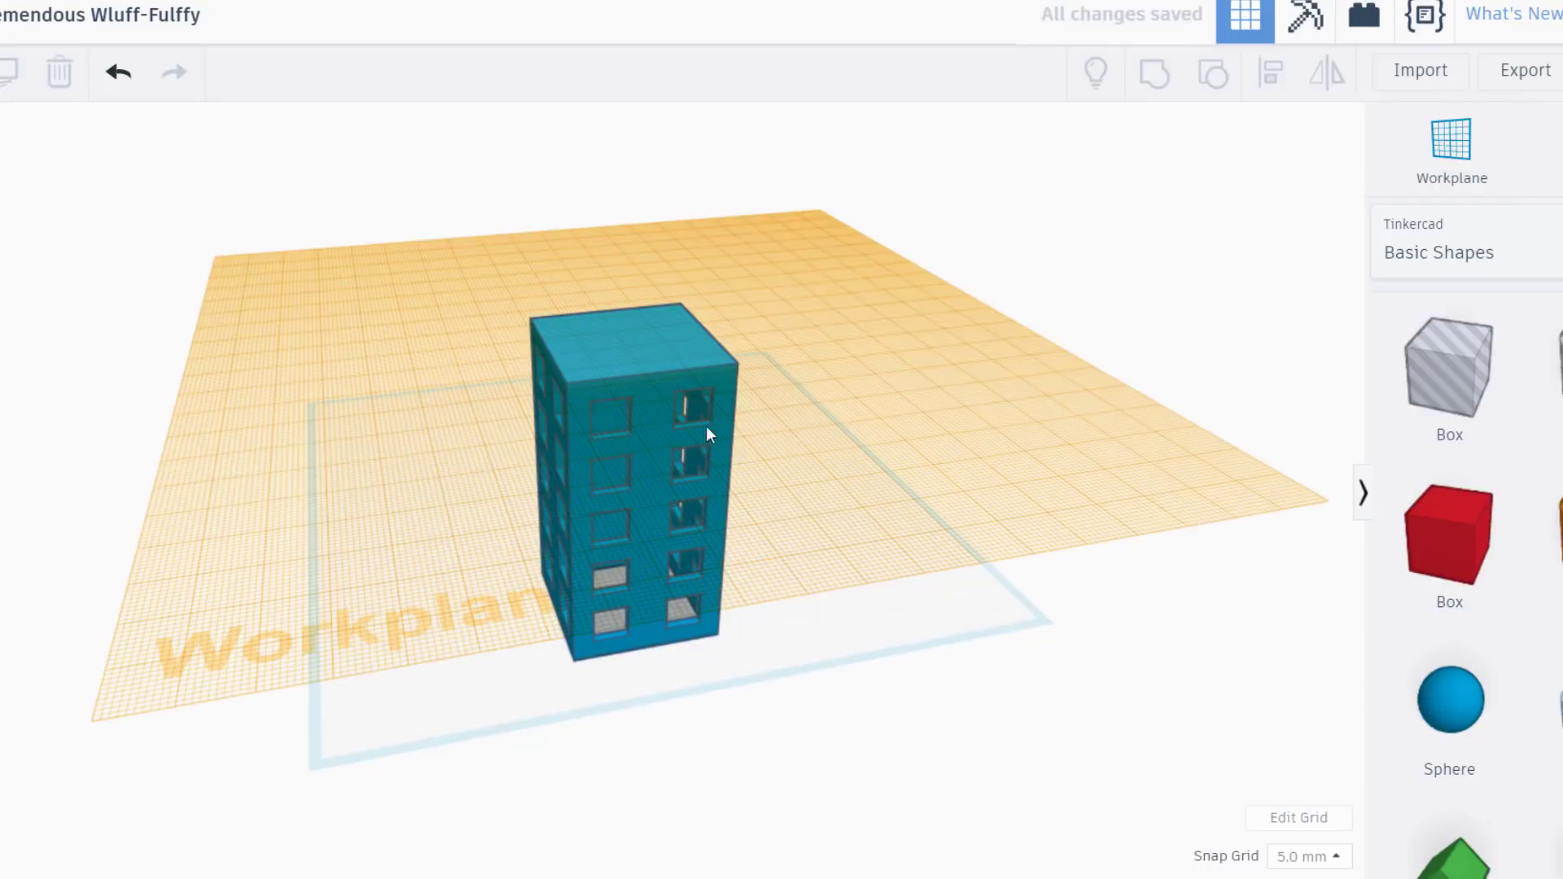
pyautogui.moveTo(1479, 373); pyautogui.dragTo(633, 354)
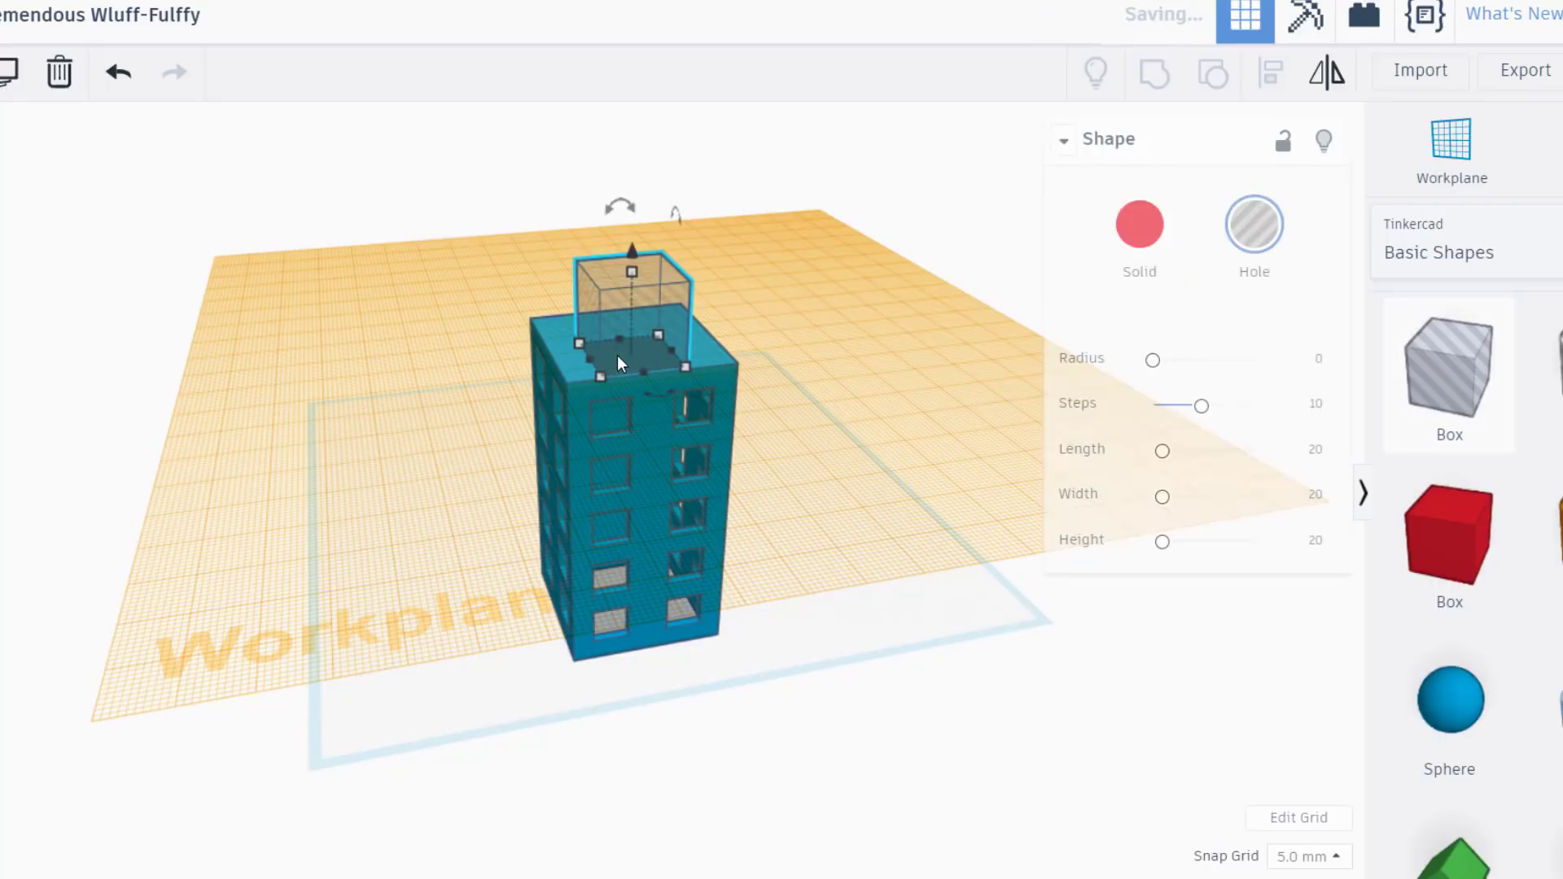
pyautogui.click(436, 381)
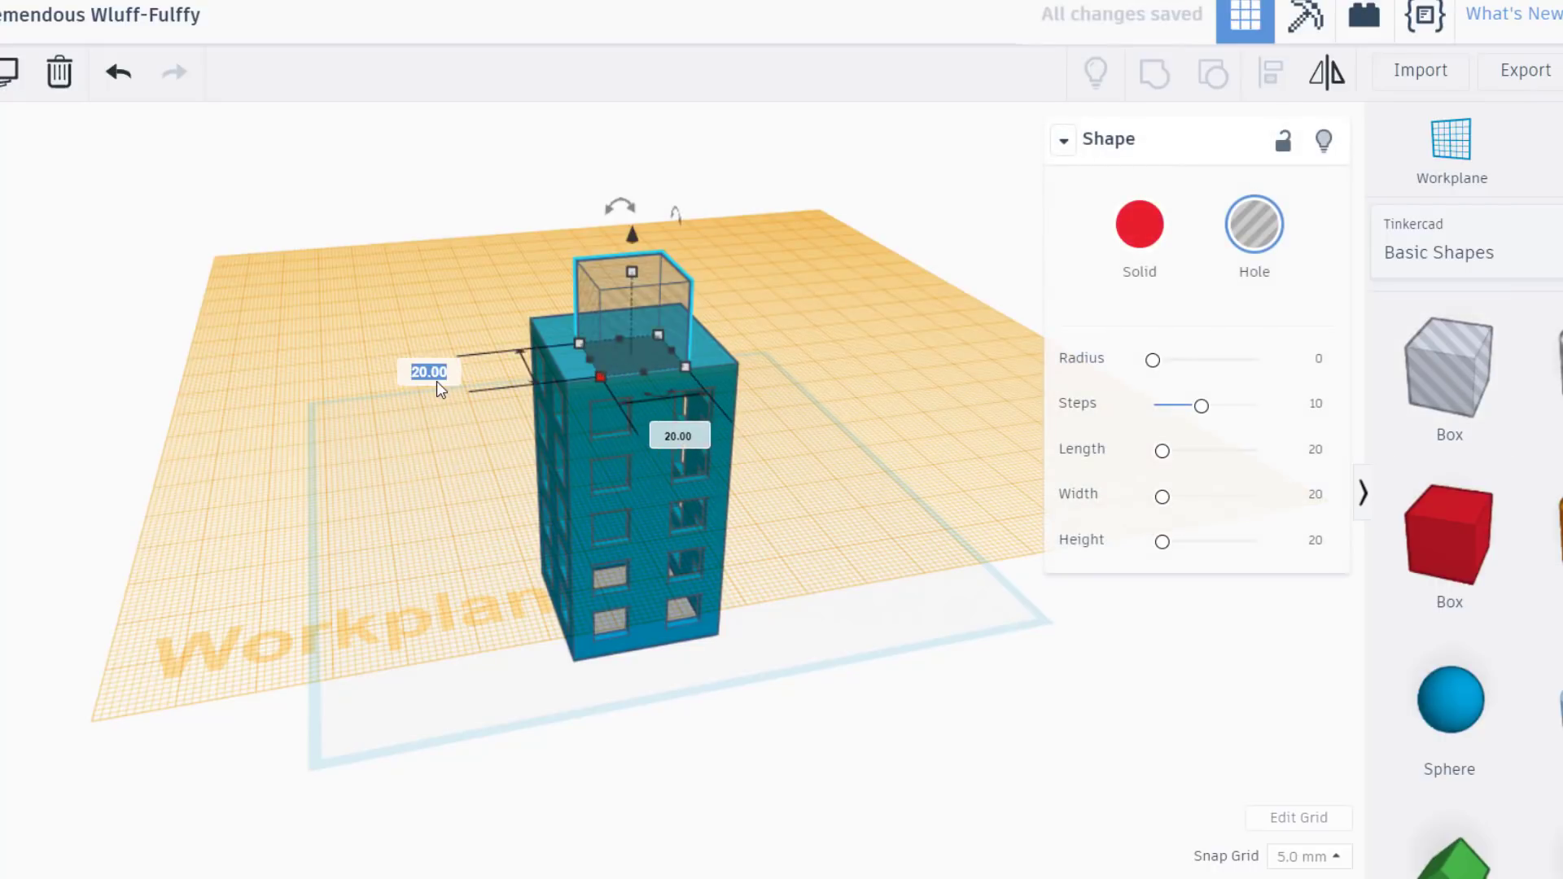
pyautogui.write('36')
pyautogui.press('Return')
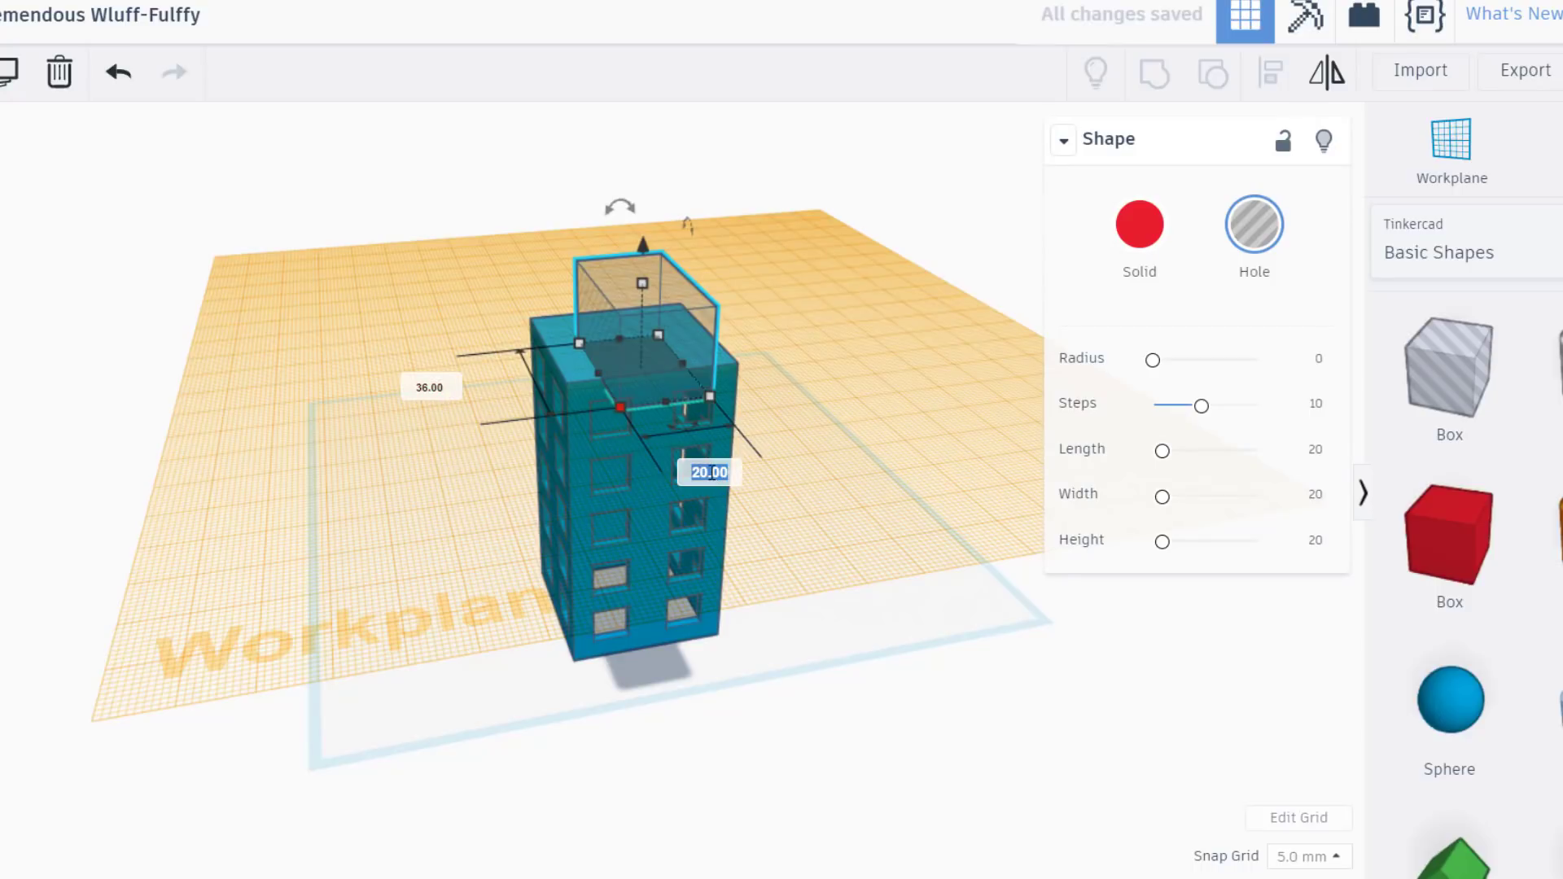
pyautogui.write('36')
pyautogui.press('Return')
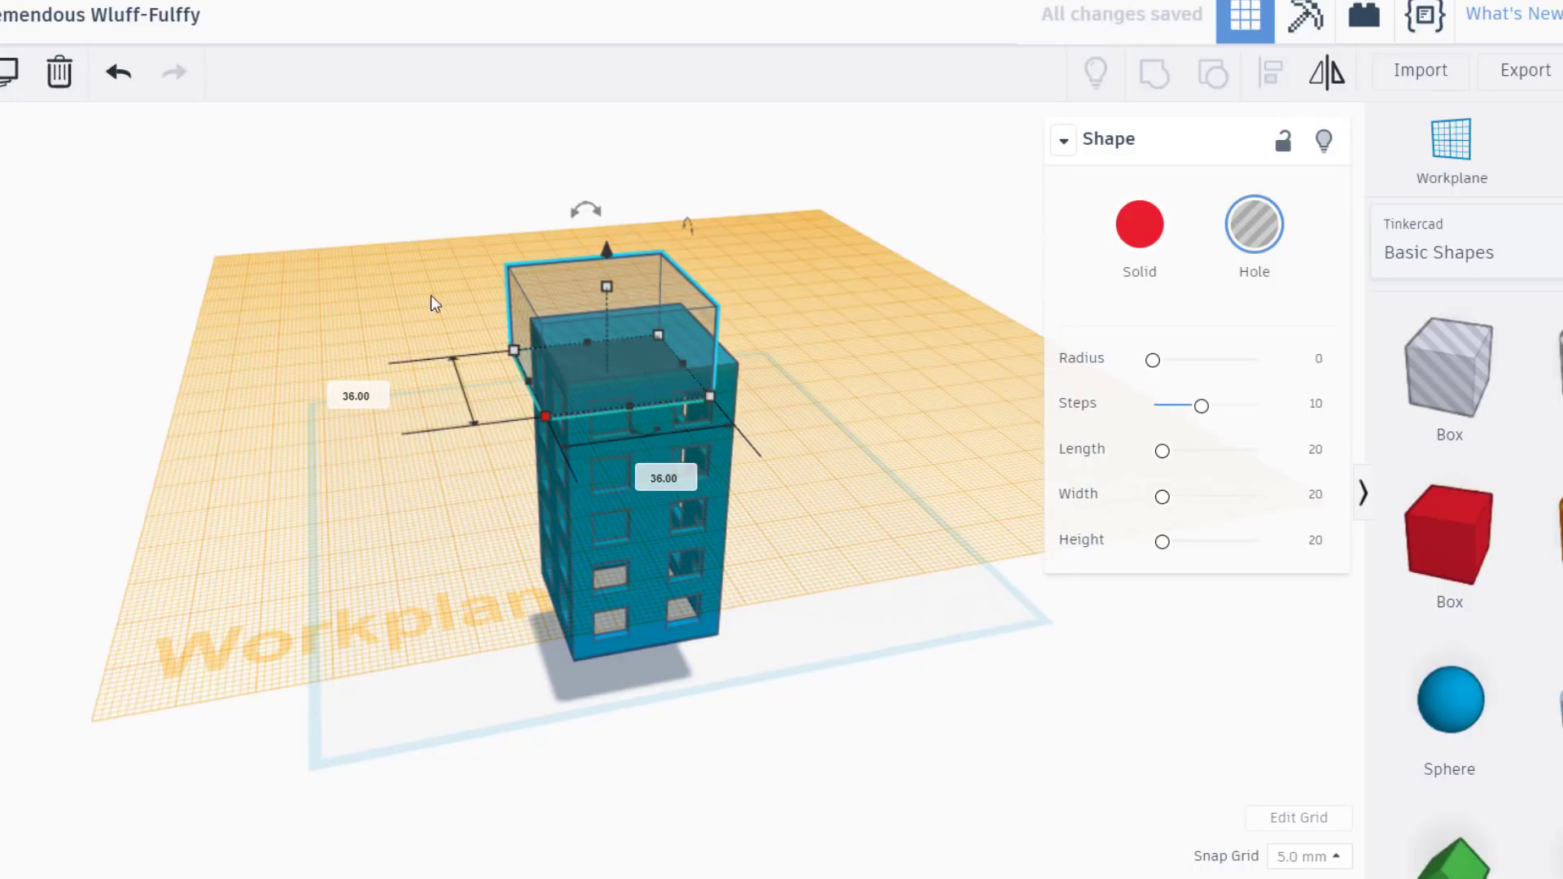
# - Centre the roof hole on the building in both directions
pyautogui.moveTo(432, 280); pyautogui.dragTo(761, 606)
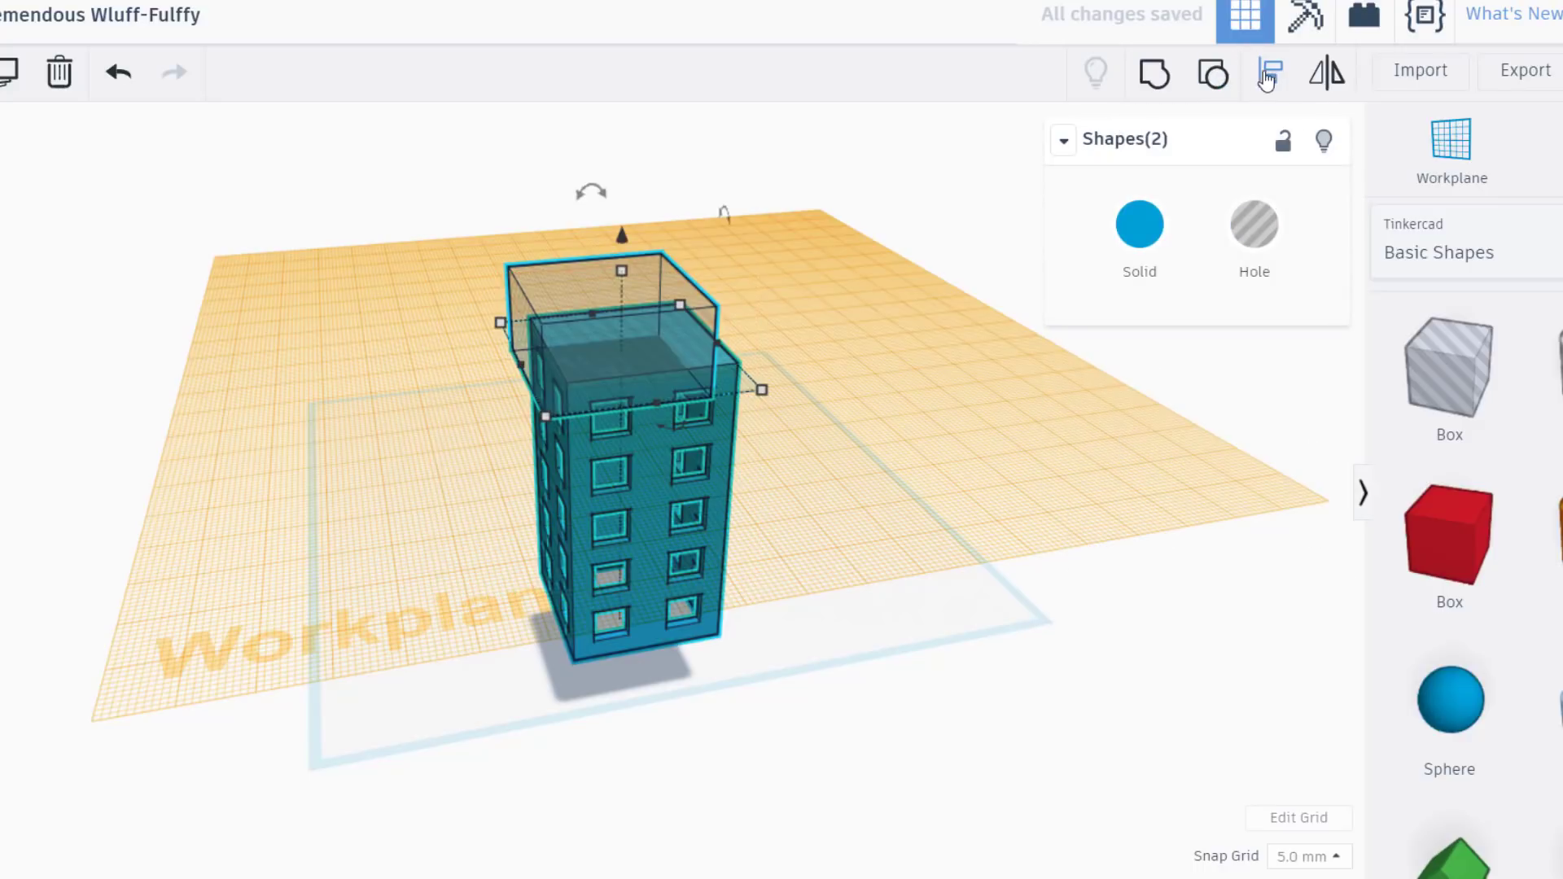
pyautogui.click(1267, 75)
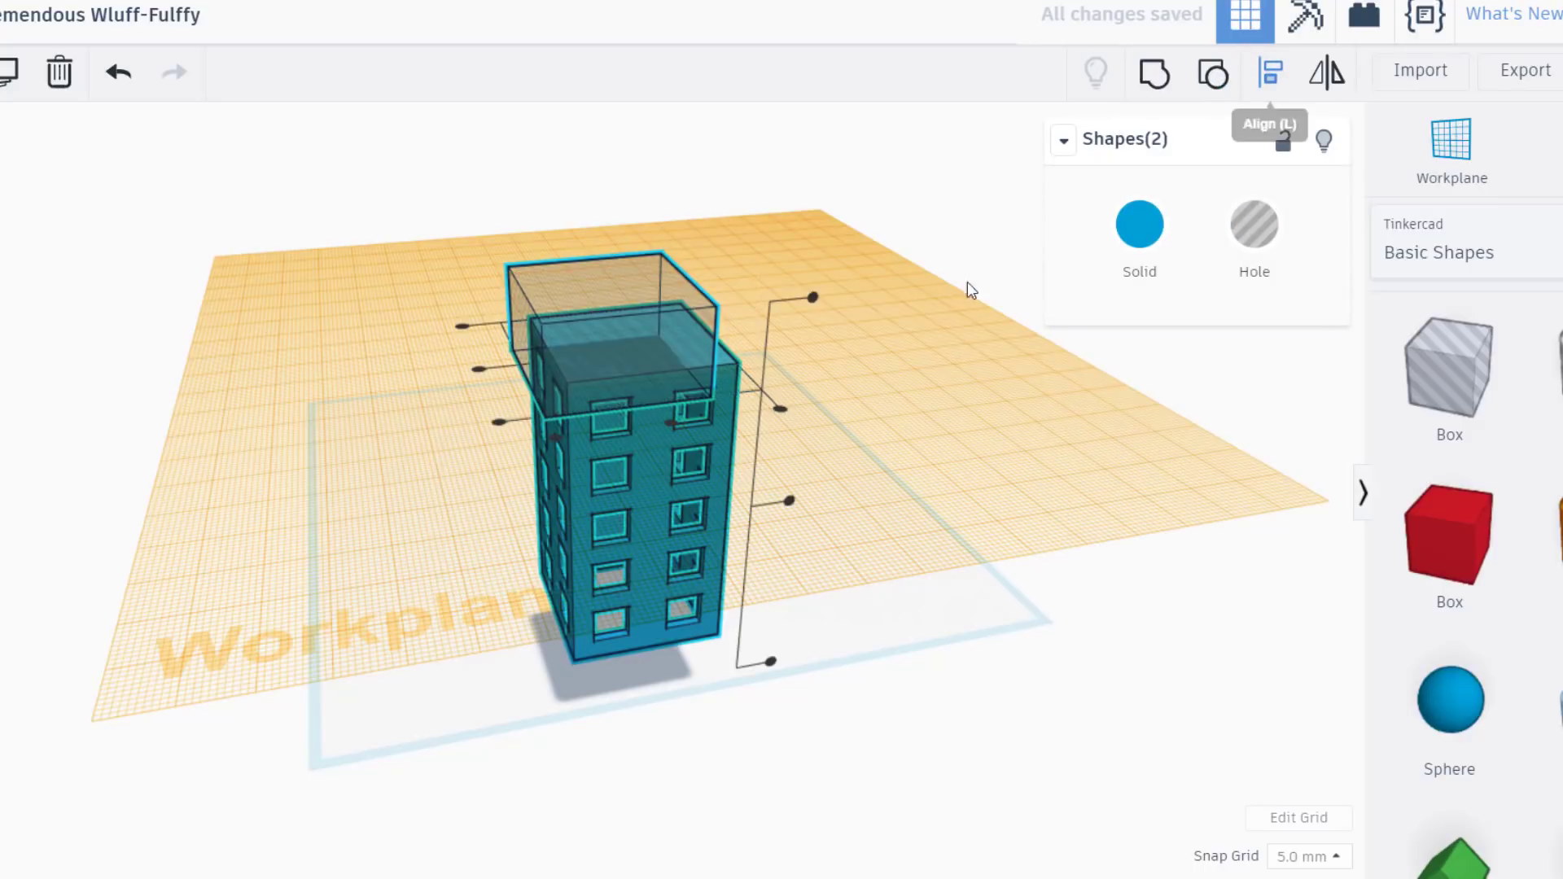
pyautogui.click(479, 371)
pyautogui.click(659, 411)
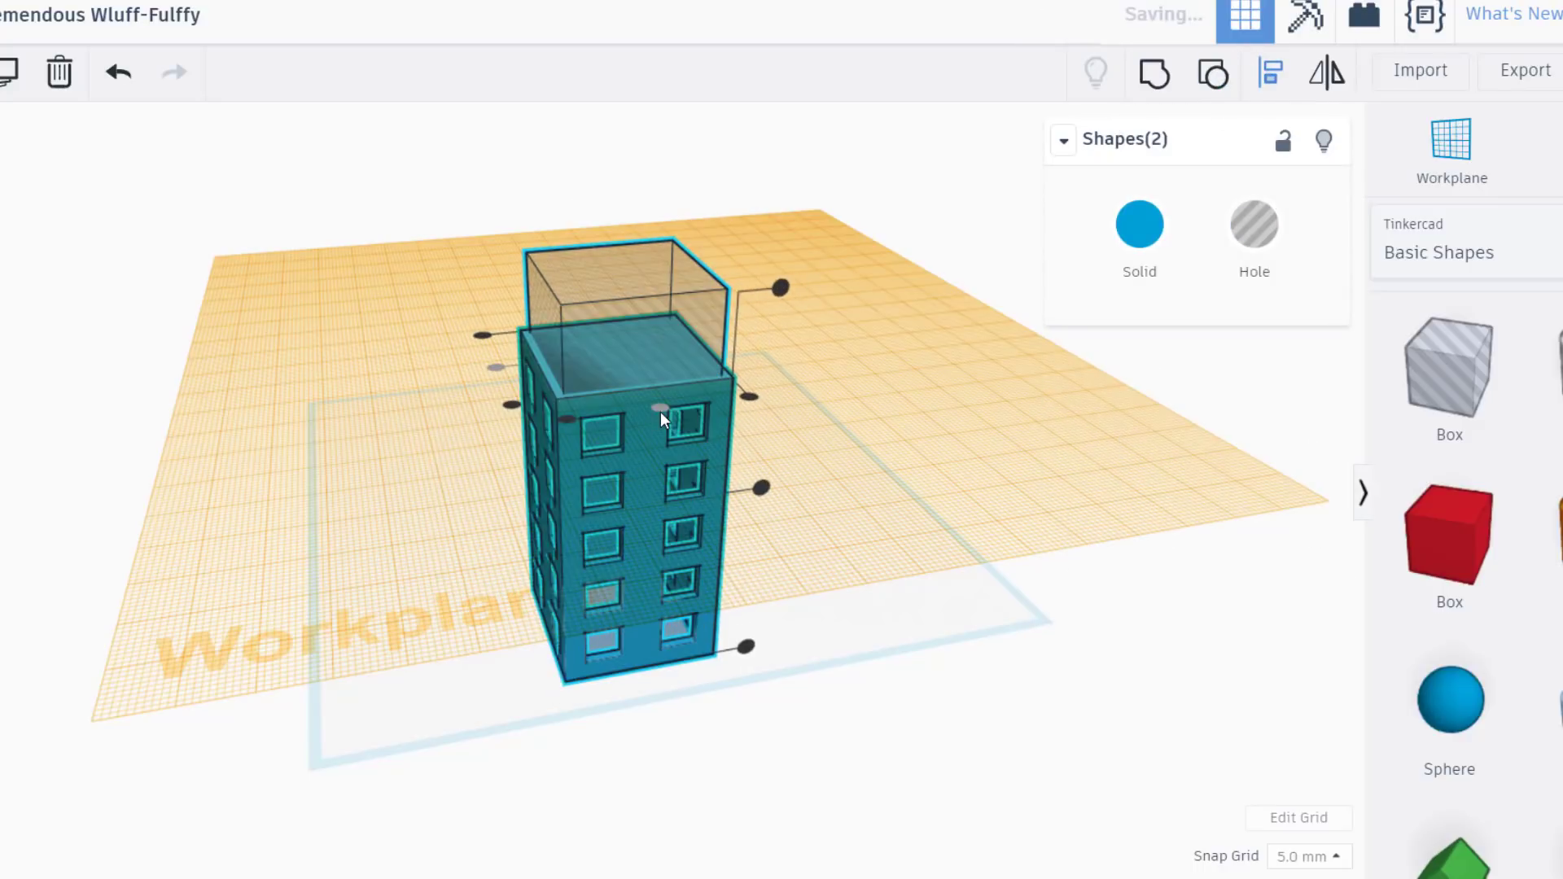
pyautogui.click(848, 333)
# - Lower the roof hole to -4 mm elevation and select it with the building
pyautogui.click(628, 272)
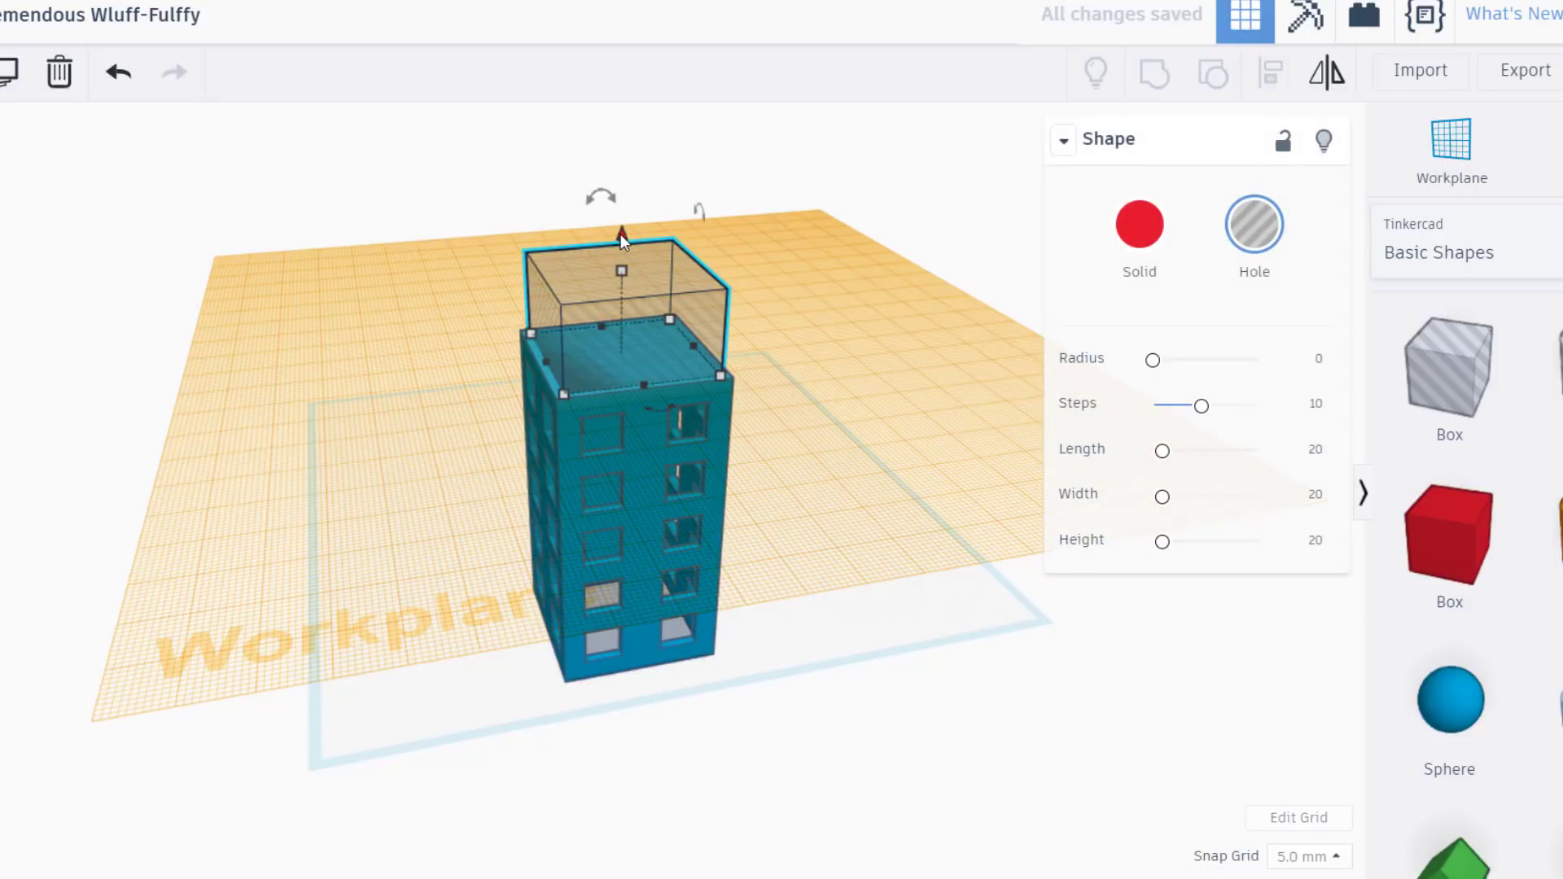
pyautogui.moveTo(620, 233); pyautogui.dragTo(611, 303)
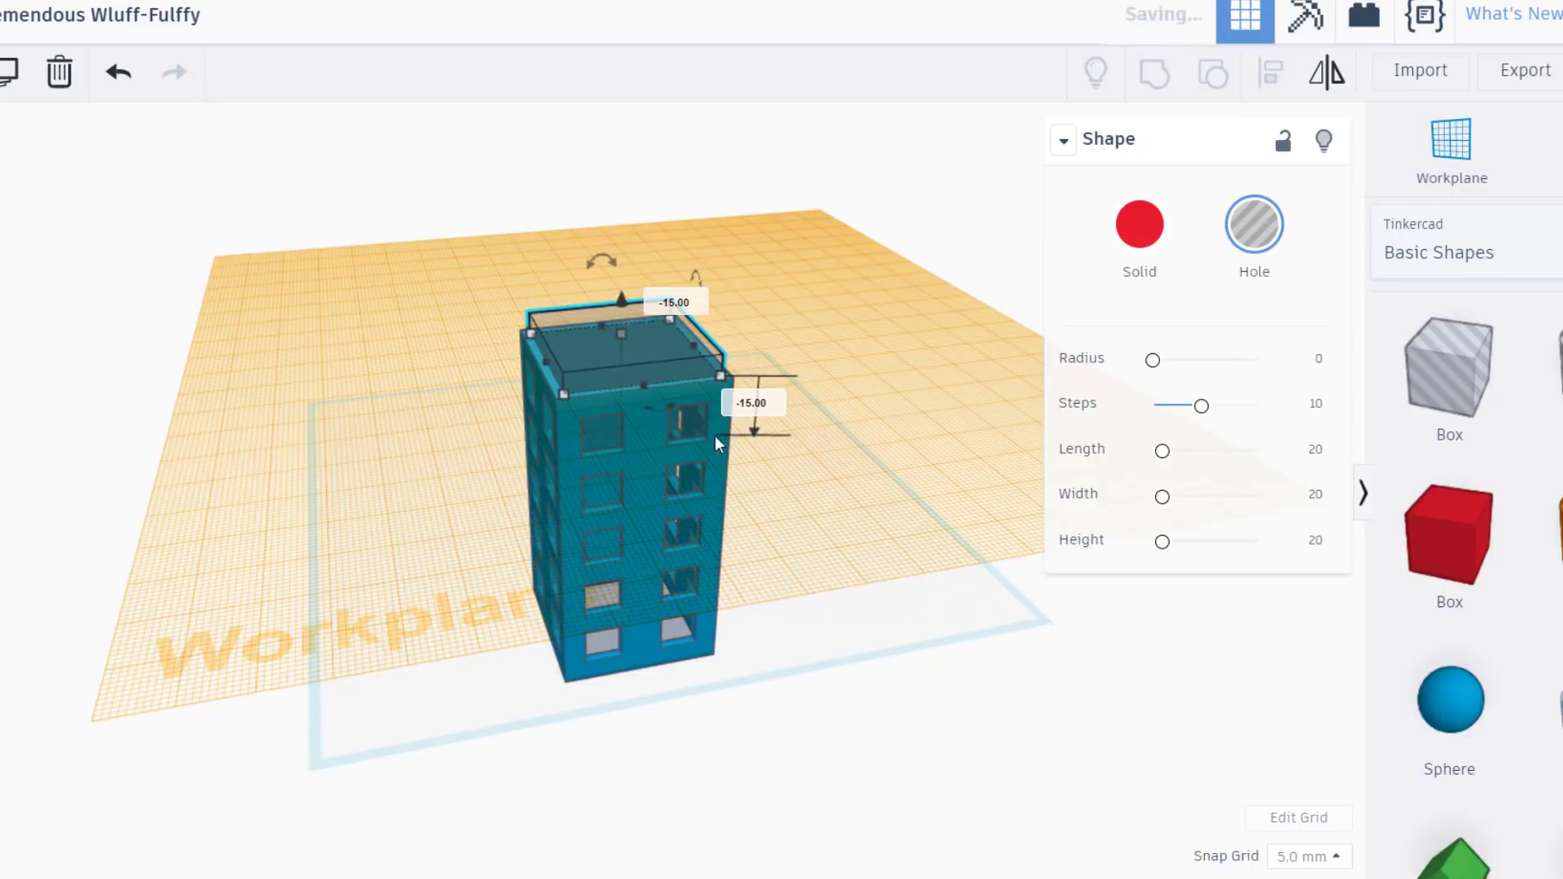
pyautogui.click(753, 404)
pyautogui.press('BackSpace')
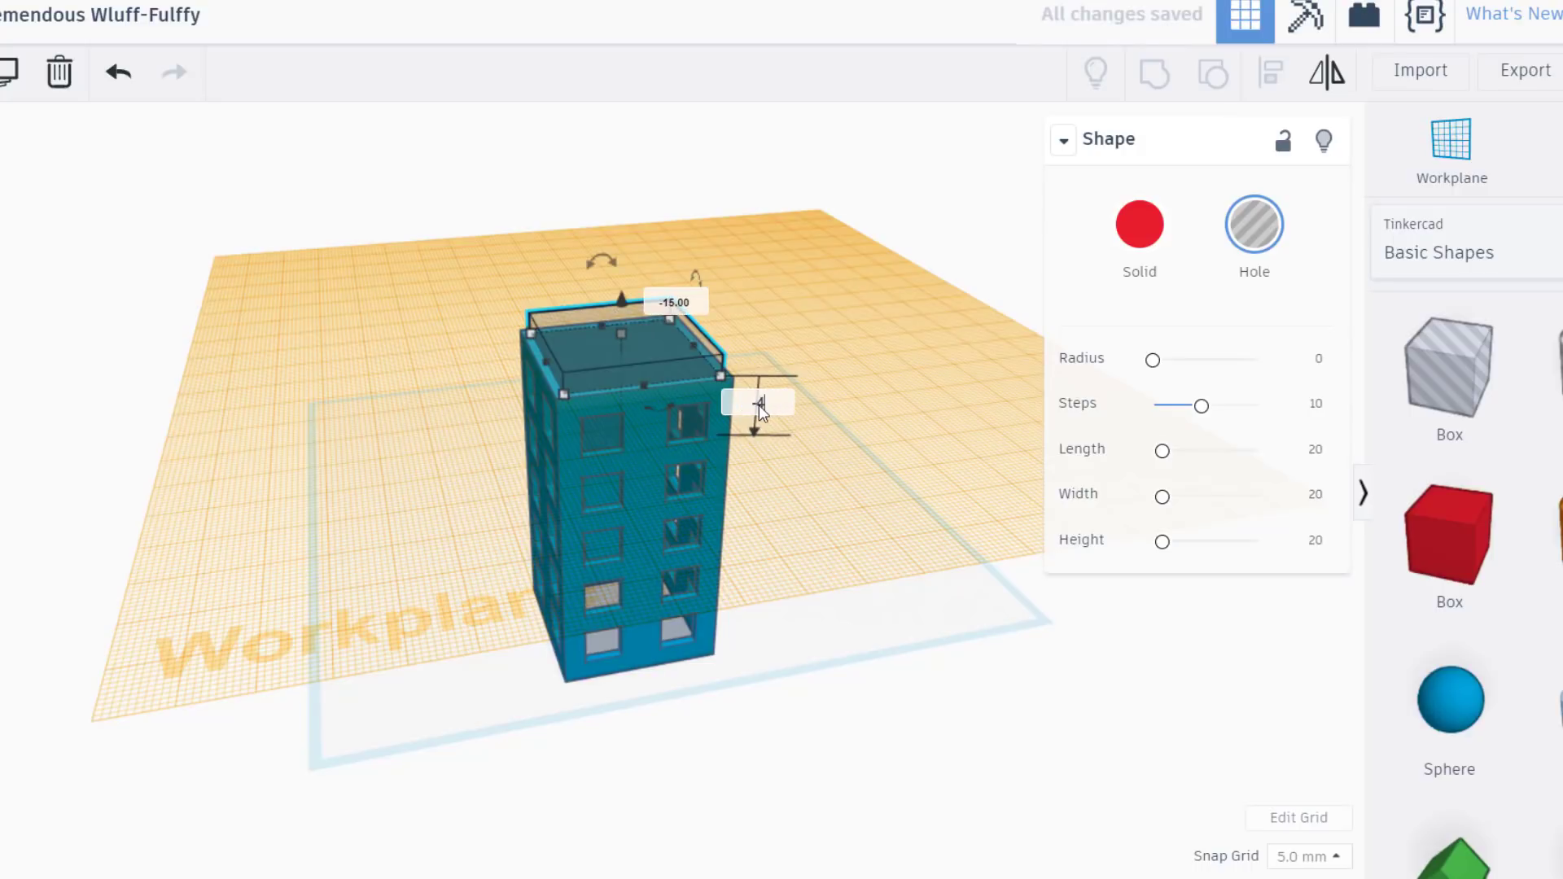
pyautogui.write('-4')
pyautogui.press('Return')
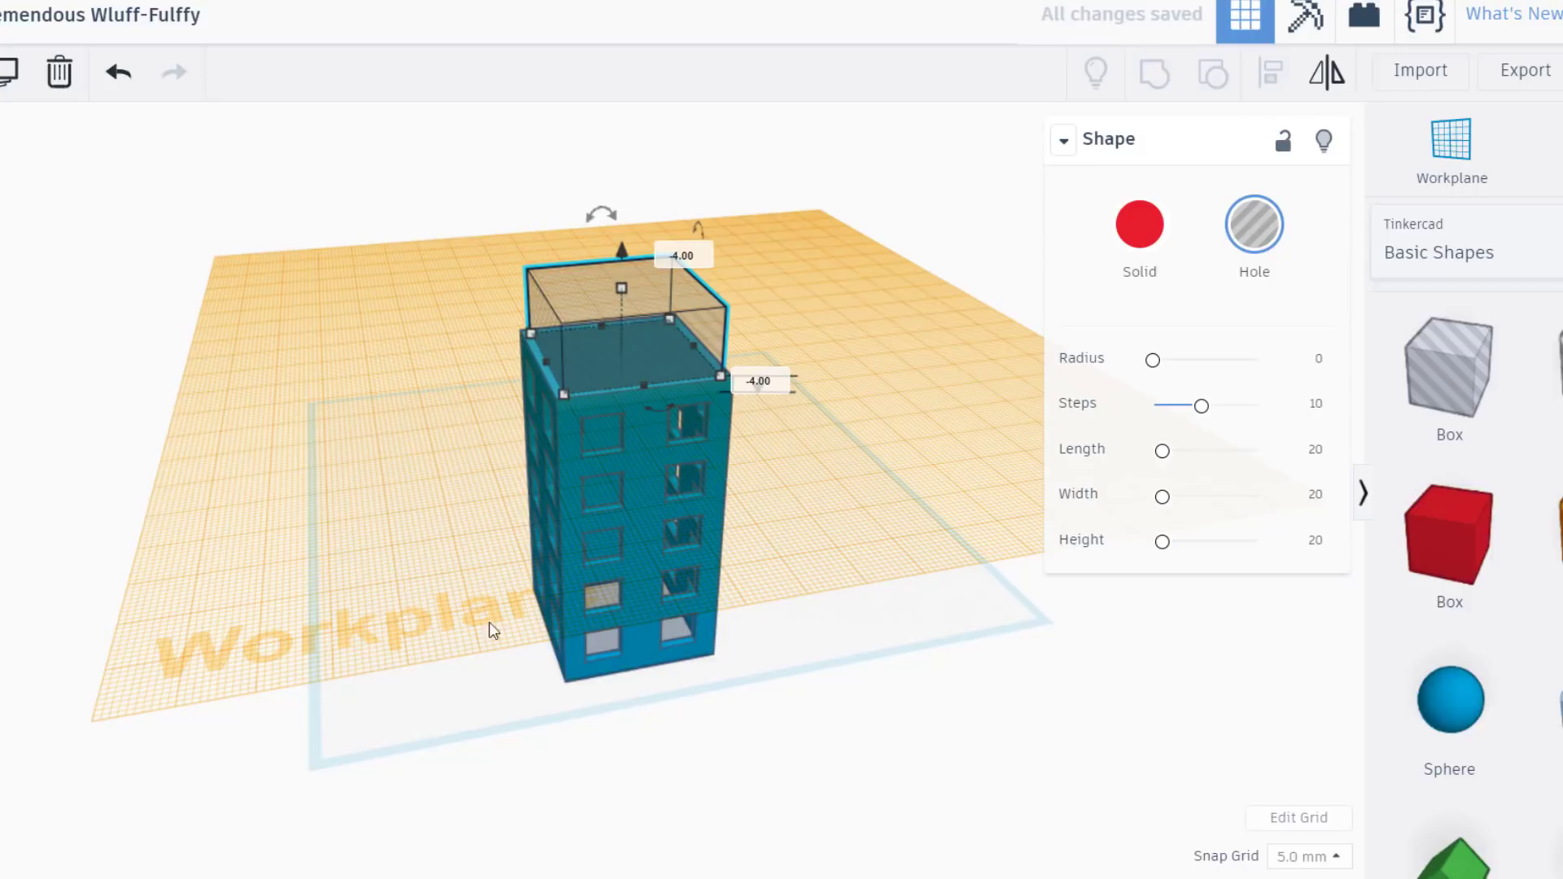
pyautogui.moveTo(500, 721); pyautogui.dragTo(660, 229)
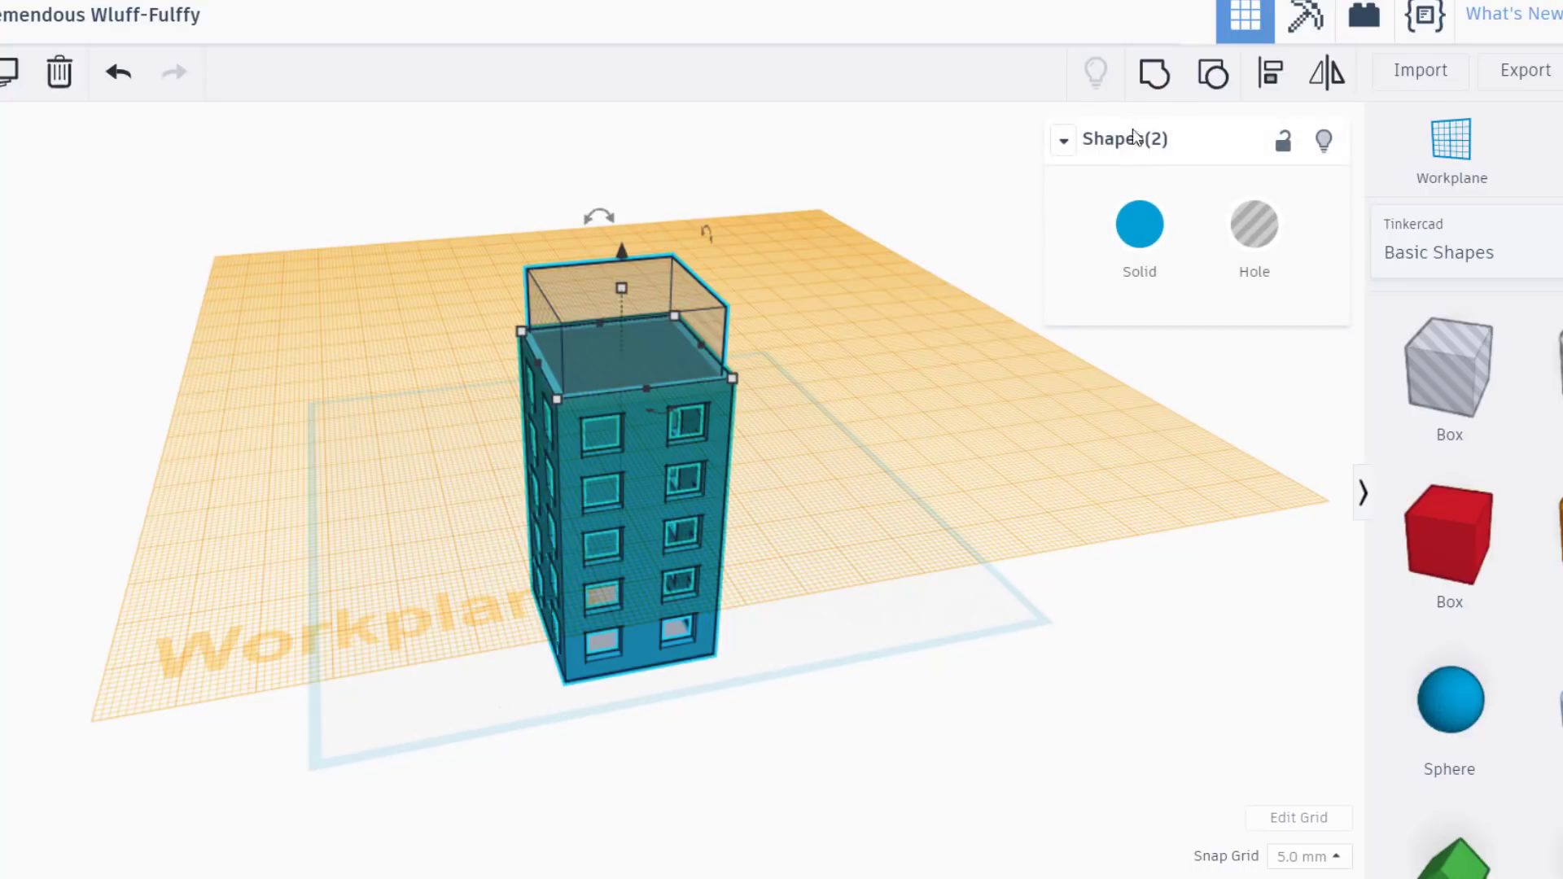
# - Group the roof hole into the building to recess the roof
pyautogui.click(1154, 75)
pyautogui.scroll(3, 684, 379)
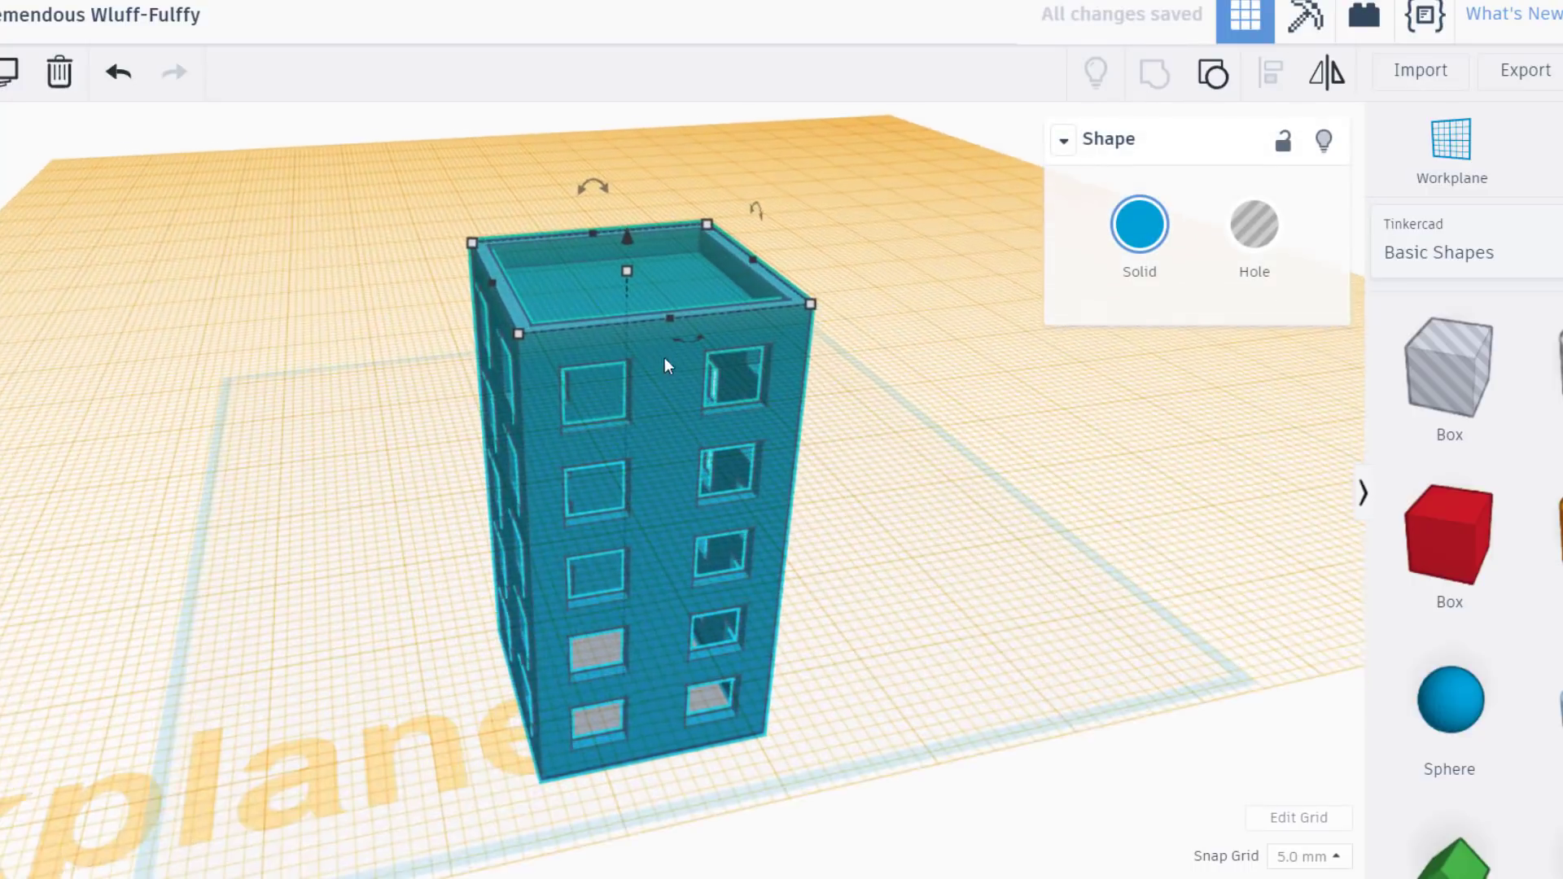
pyautogui.moveTo(665, 358); pyautogui.dragTo(585, 454, button='right')
pyautogui.moveTo(429, 546); pyautogui.dragTo(393, 163, button='right')
# - Duplicate the building, move the copy right, and make it shorter and wider
pyautogui.moveTo(394, 162); pyautogui.dragTo(788, 569)
pyautogui.hotkey('ctrl', 'g')
pyautogui.hotkey('ctrl', 'd')
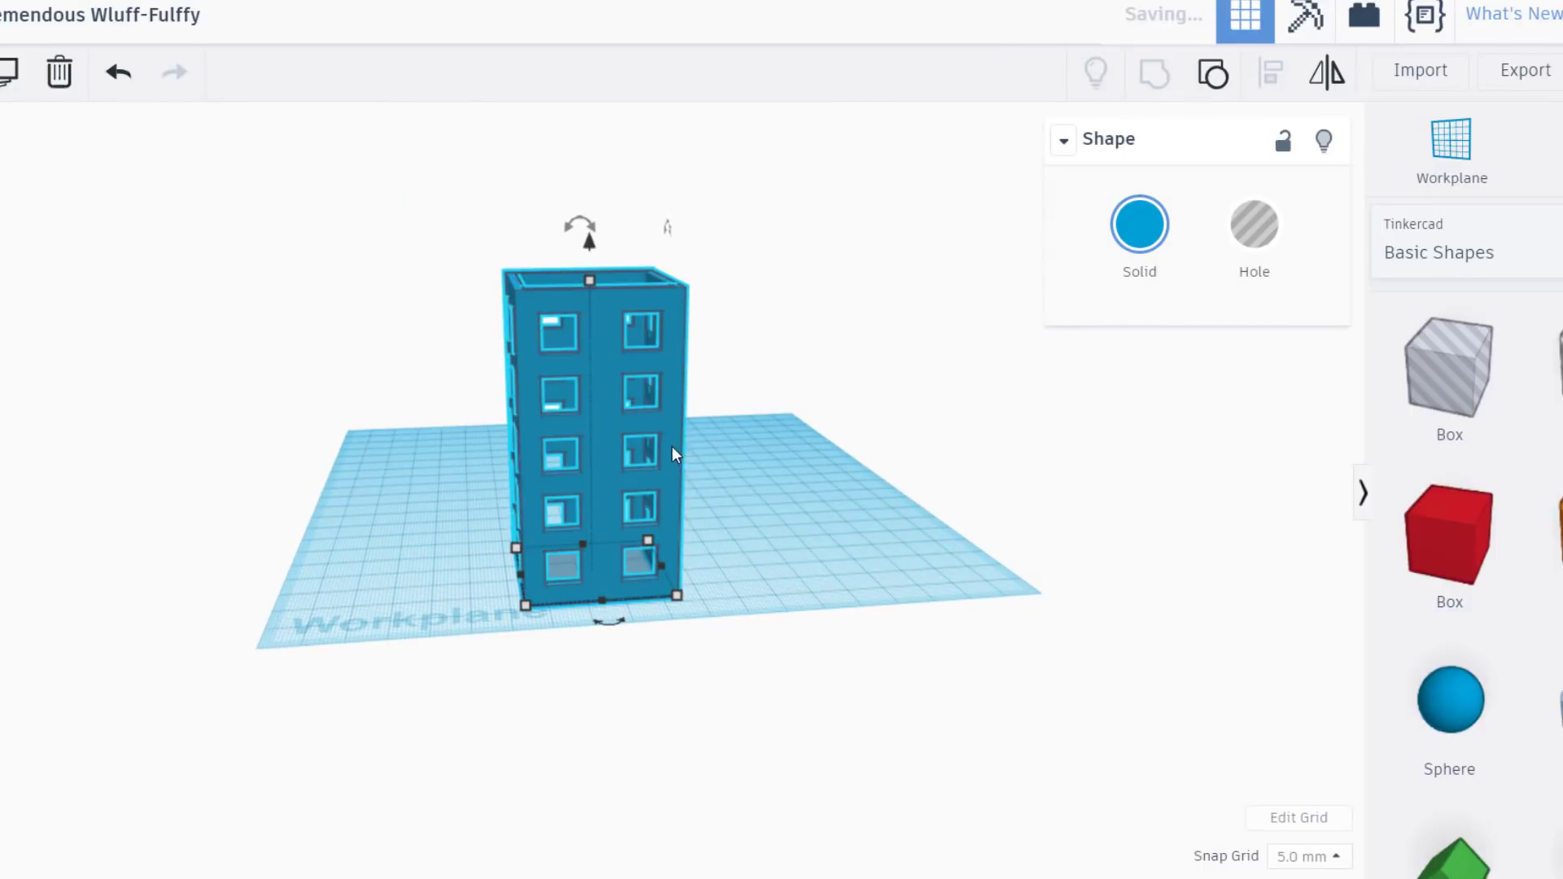
pyautogui.moveTo(671, 446); pyautogui.dragTo(852, 444)
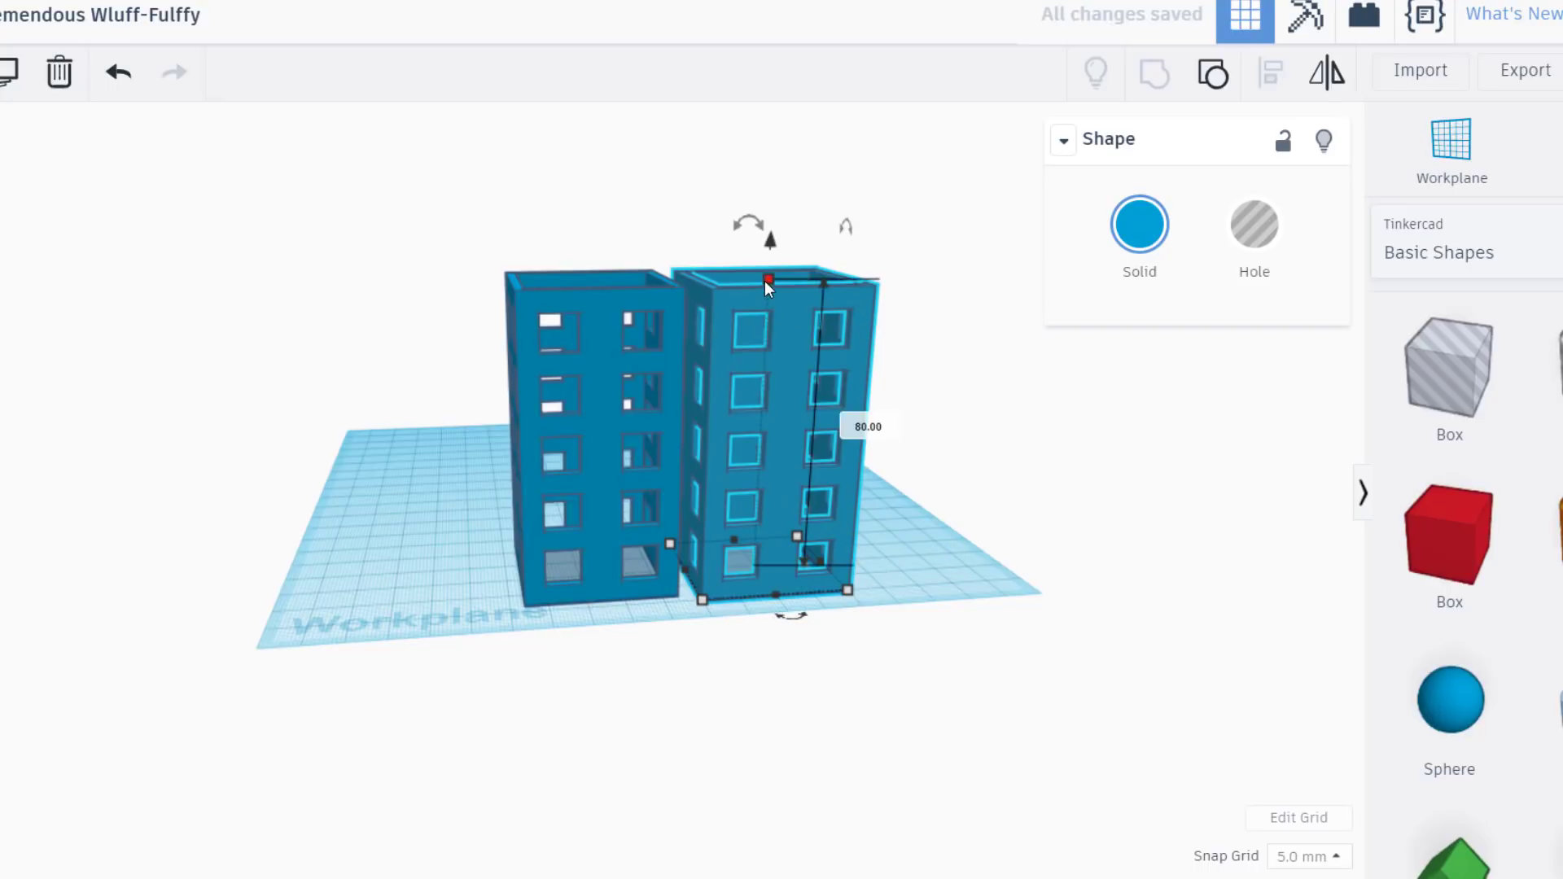
pyautogui.moveTo(769, 281); pyautogui.dragTo(766, 428)
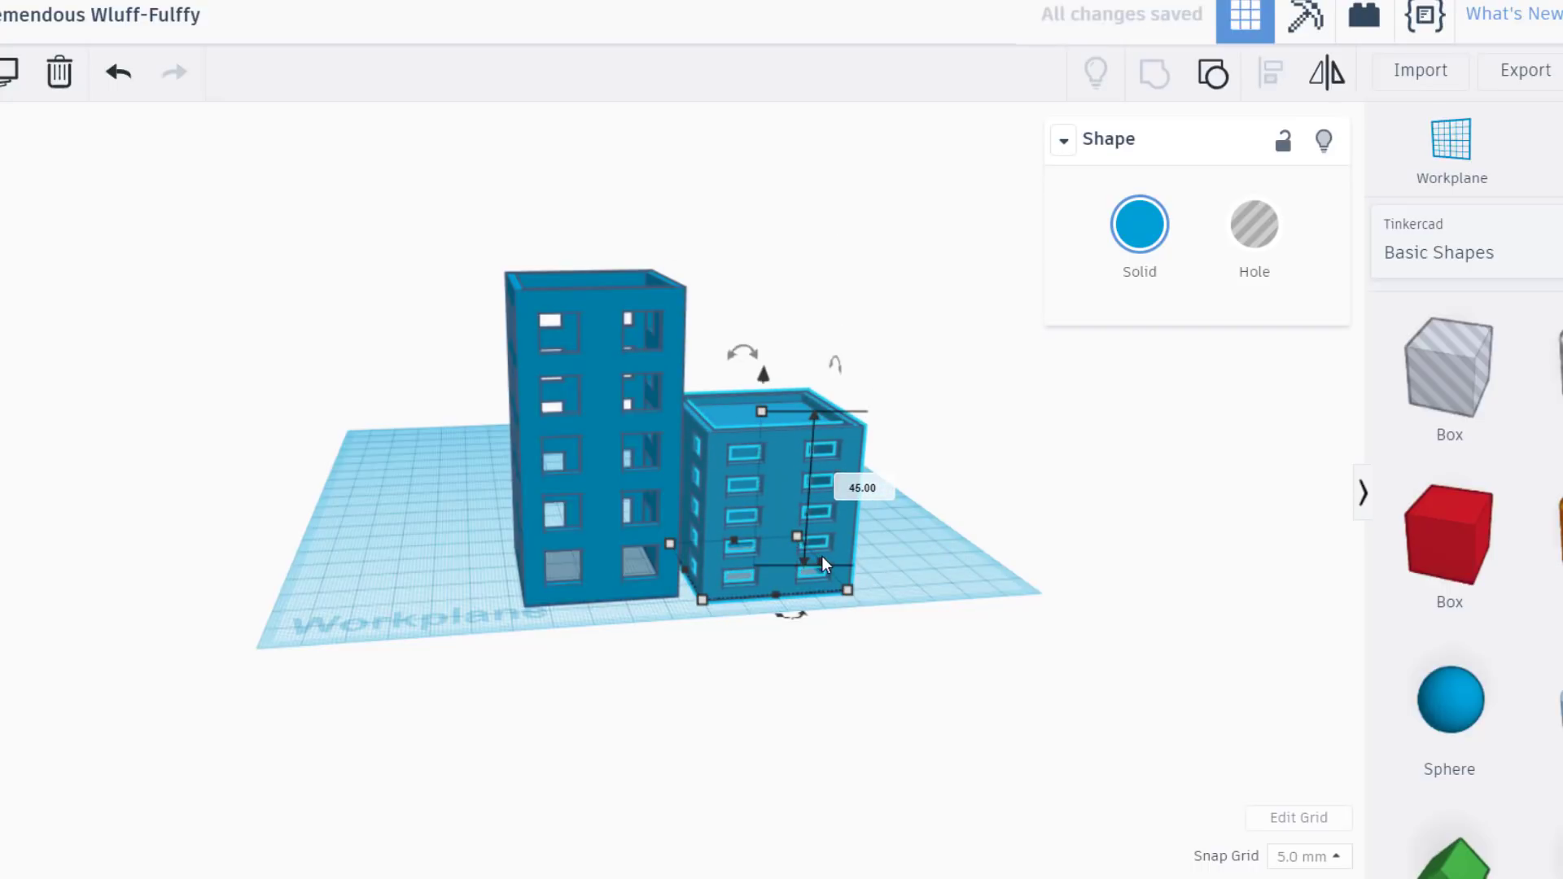
pyautogui.moveTo(848, 590); pyautogui.dragTo(936, 588)
pyautogui.moveTo(936, 588); pyautogui.dragTo(814, 615, button='right')
pyautogui.scroll(2, 759, 562)
pyautogui.moveTo(352, 237); pyautogui.dragTo(554, 431, button='right')
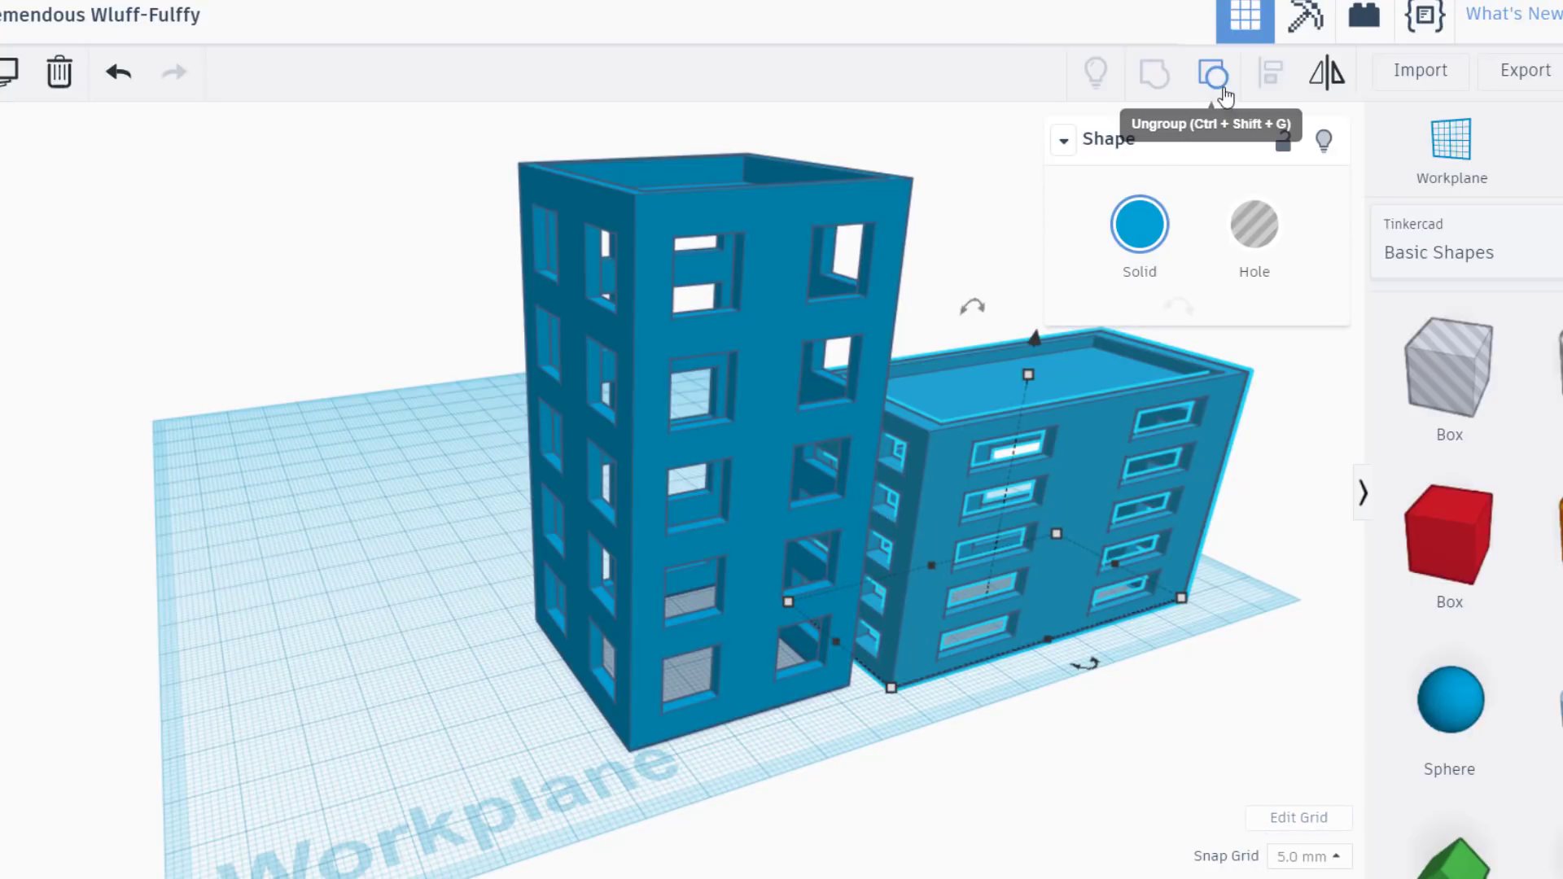
pyautogui.moveTo(478, 646); pyautogui.dragTo(51, 551, button='right')
pyautogui.scroll(-3, 51, 551)
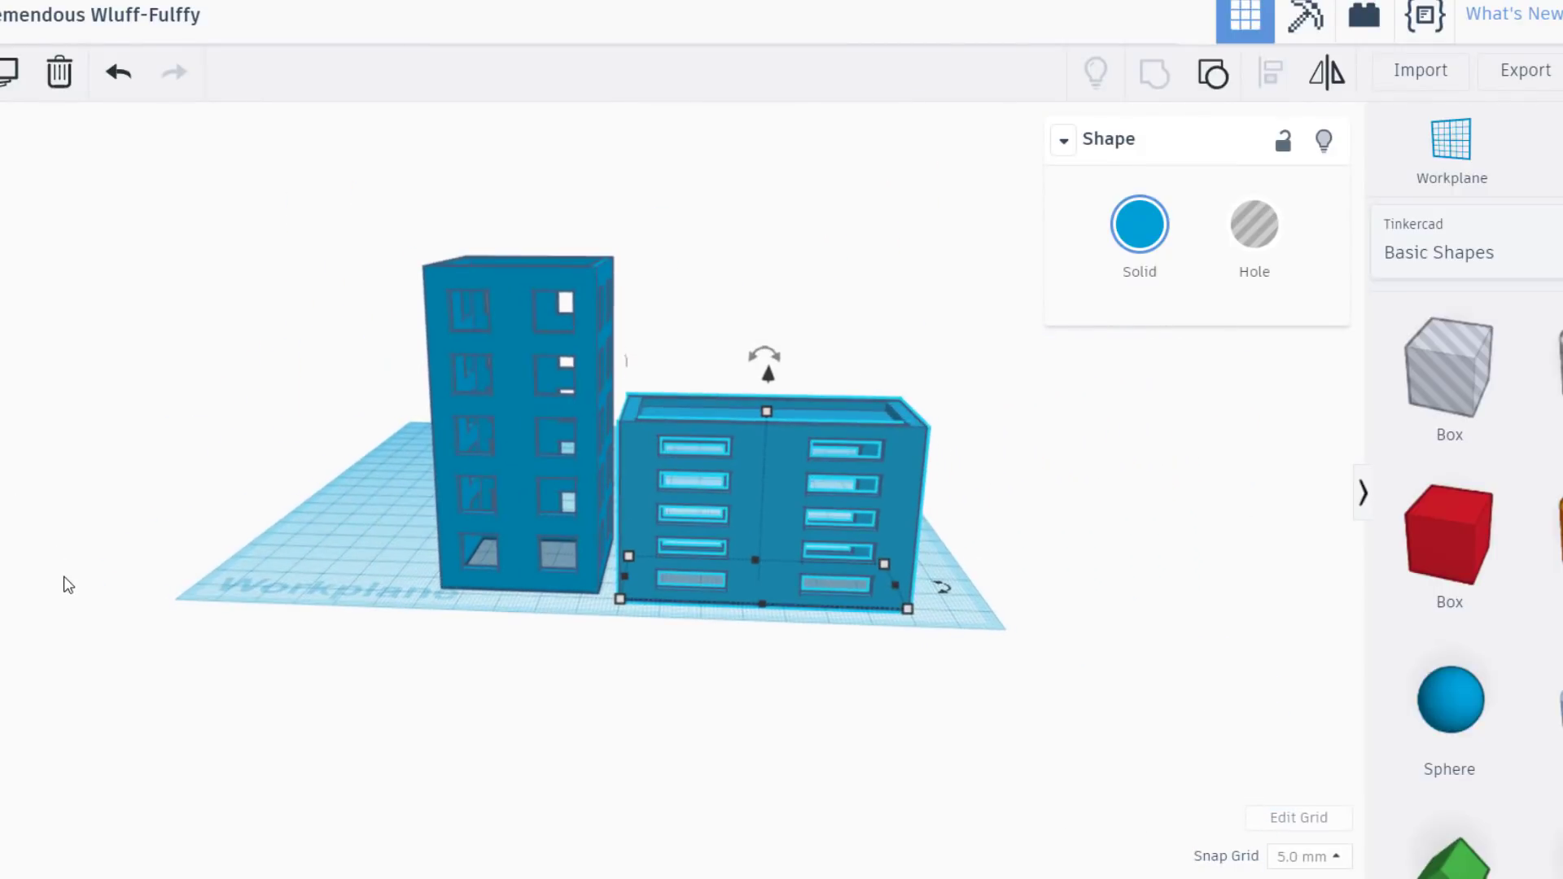
# - Change the design title to 'sky scraper mdh', then orbit and zoom to review both buildings
pyautogui.click(59, 24)
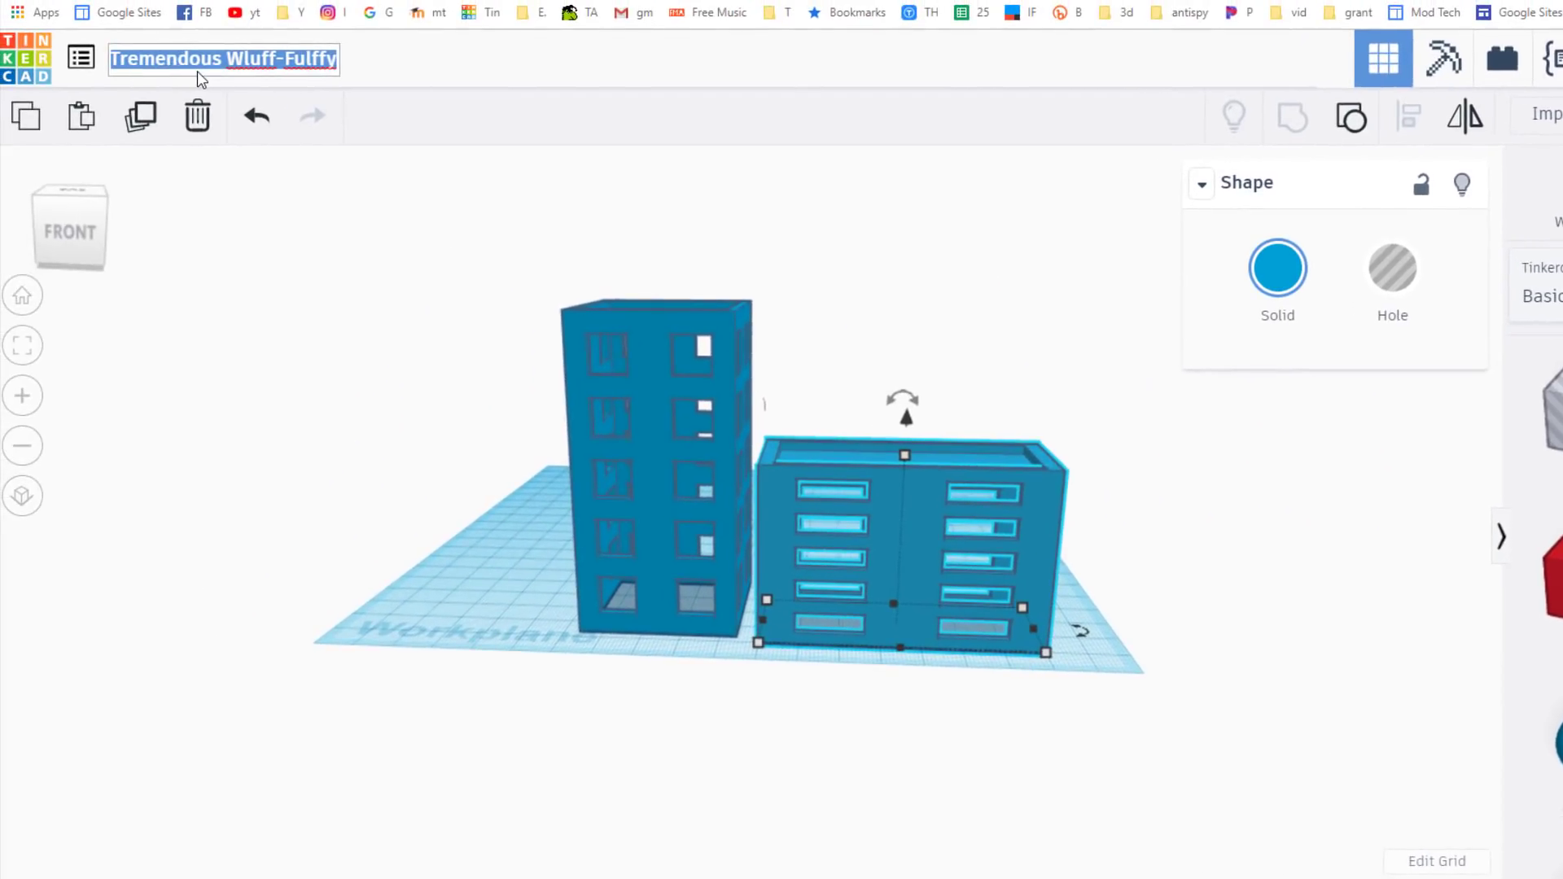
pyautogui.write('ski')
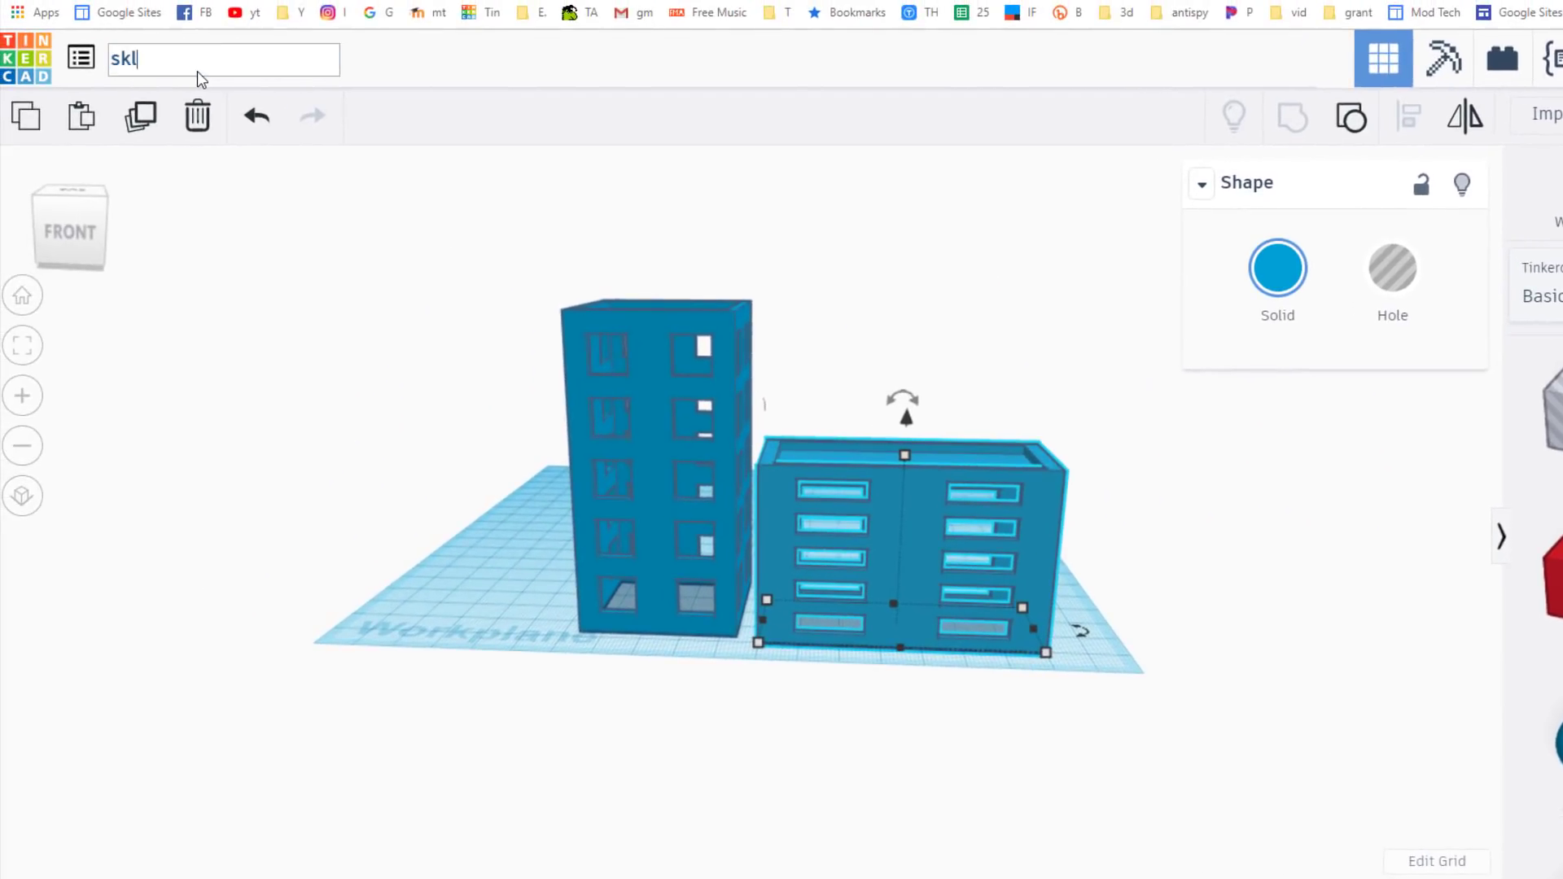
pyautogui.press('BackSpace')
pyautogui.write('y scraper mdh')
pyautogui.click(334, 398)
pyautogui.moveTo(335, 397); pyautogui.dragTo(569, 441, button='right')
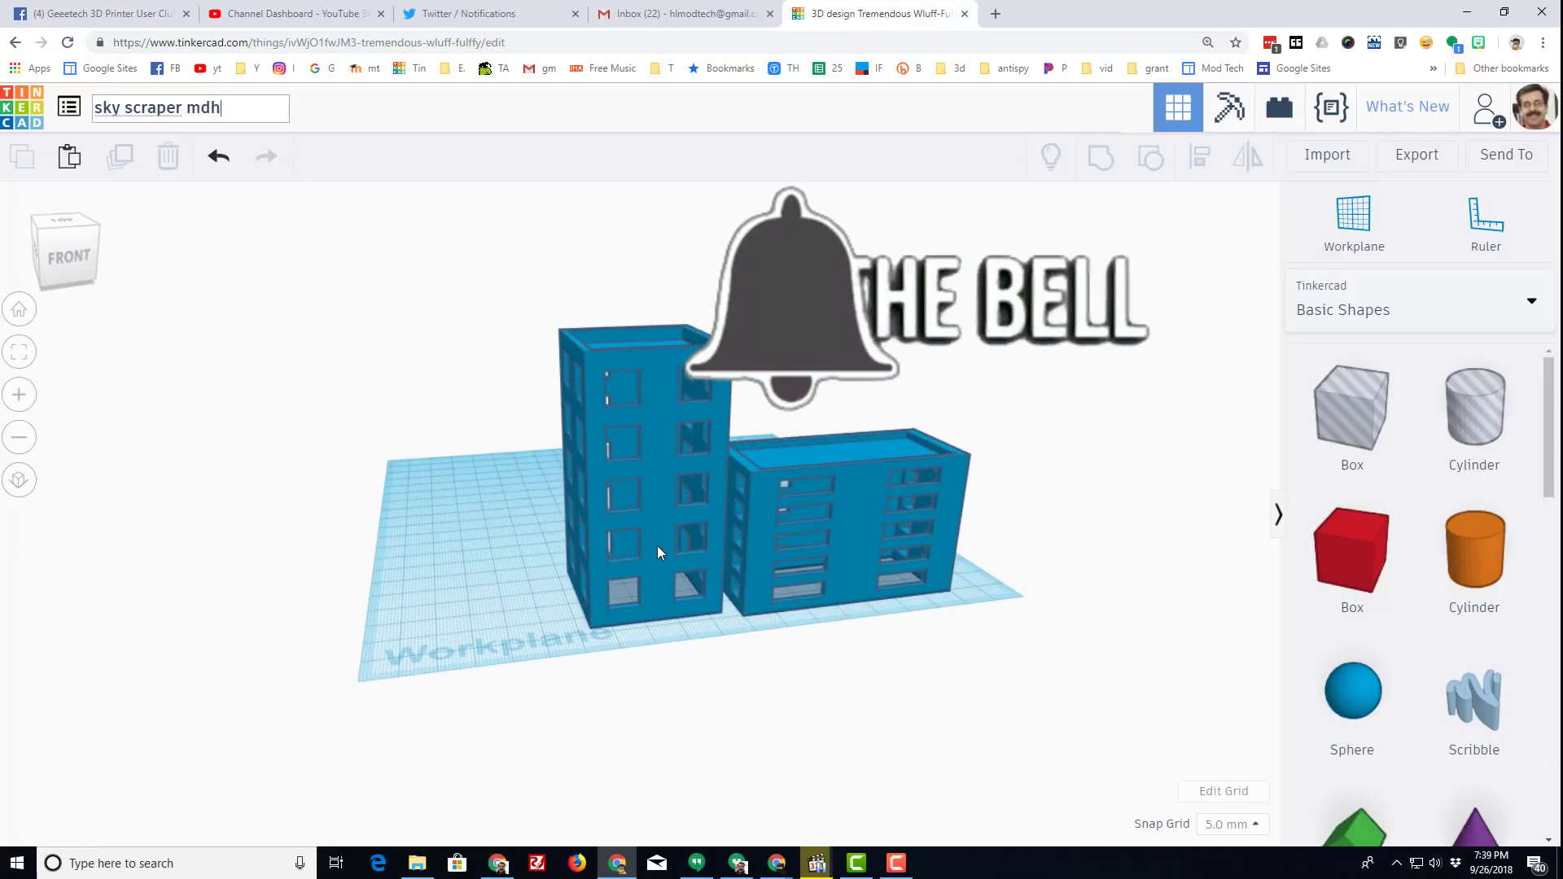
pyautogui.scroll(5, 657, 545)
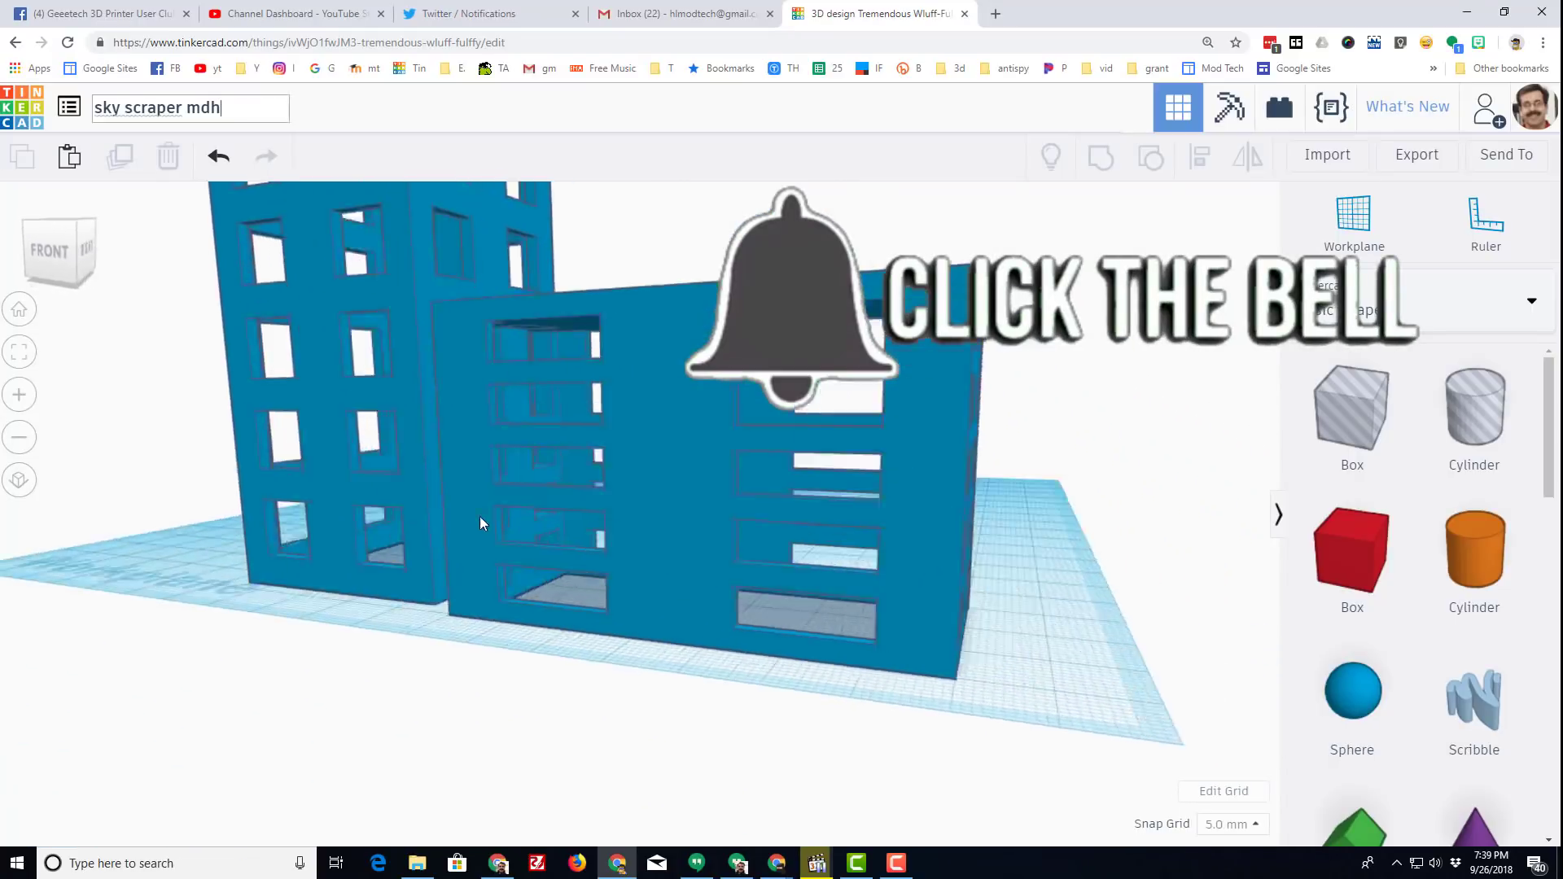
pyautogui.scroll(-5, 689, 541)
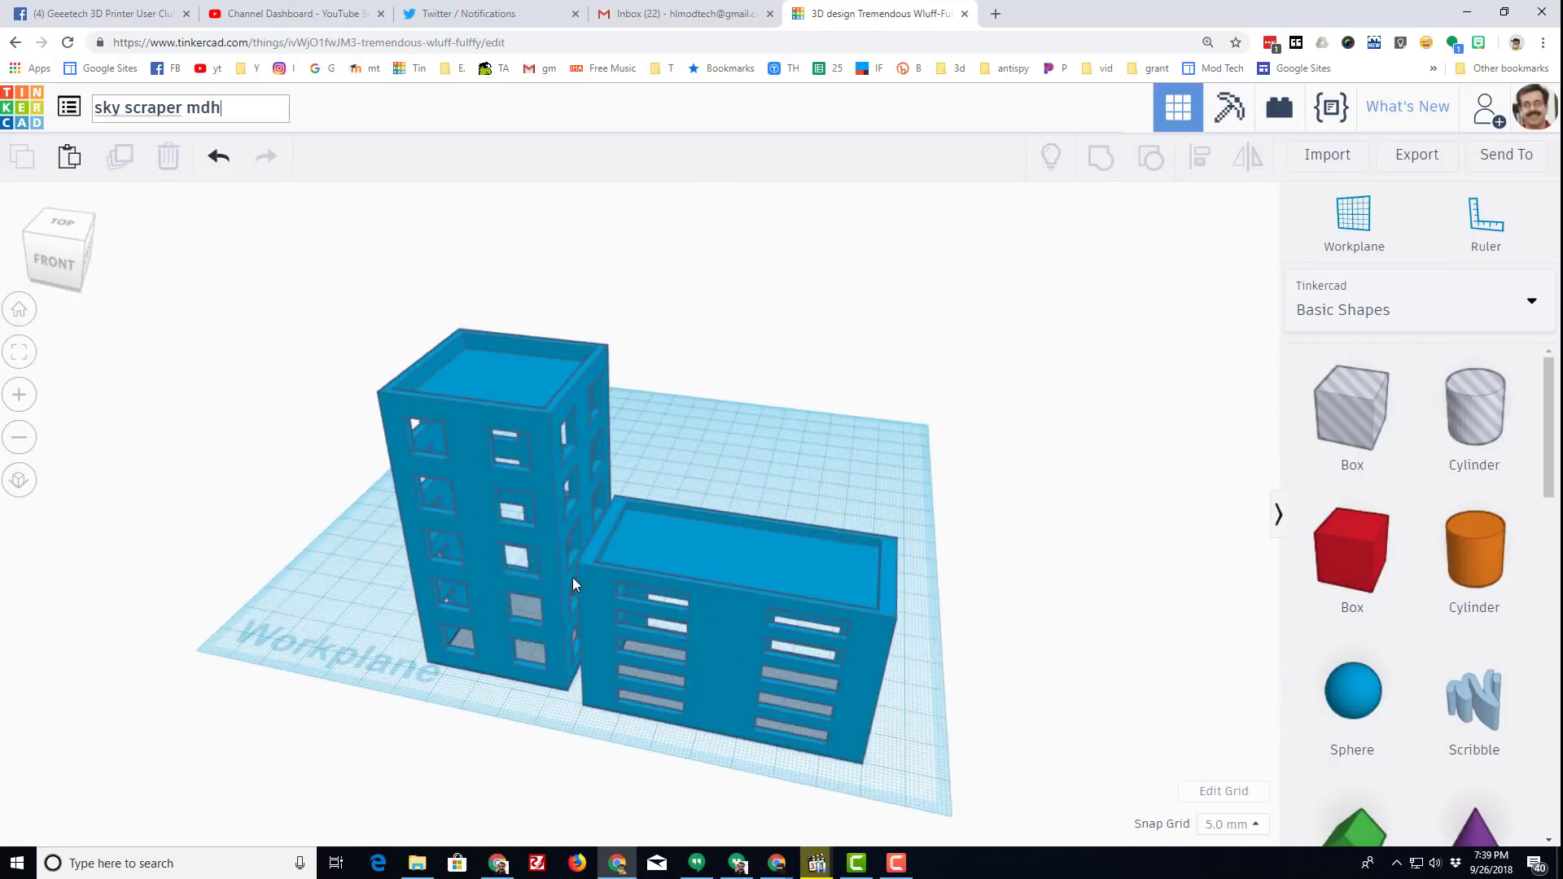